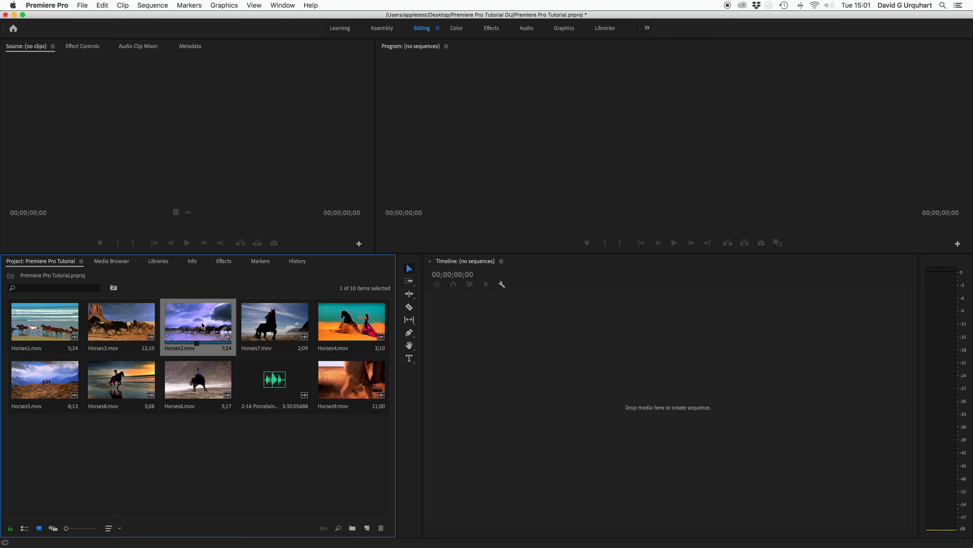
Load Horses2.mov for source preview, scrub through it and check its clip metadata
double_click(203, 326)
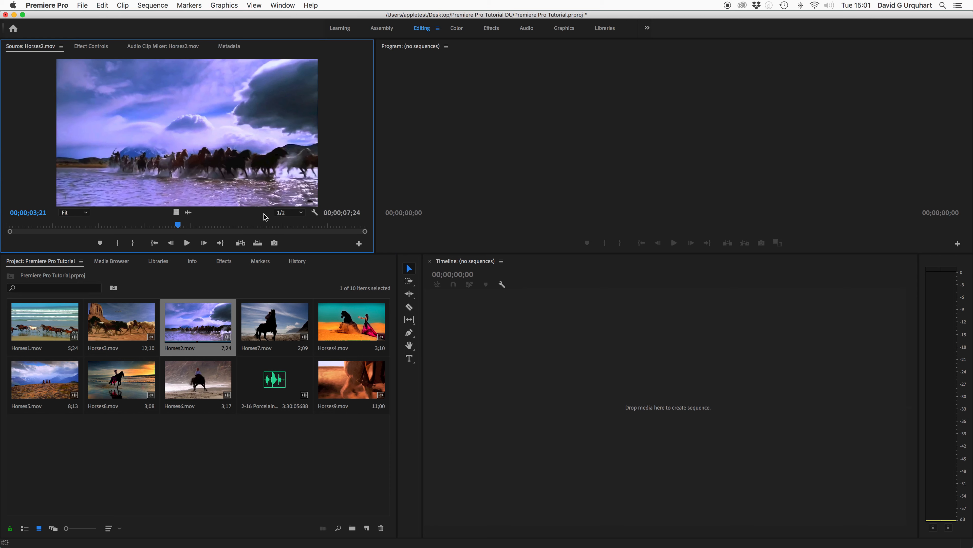
drag(179, 227, 135, 230)
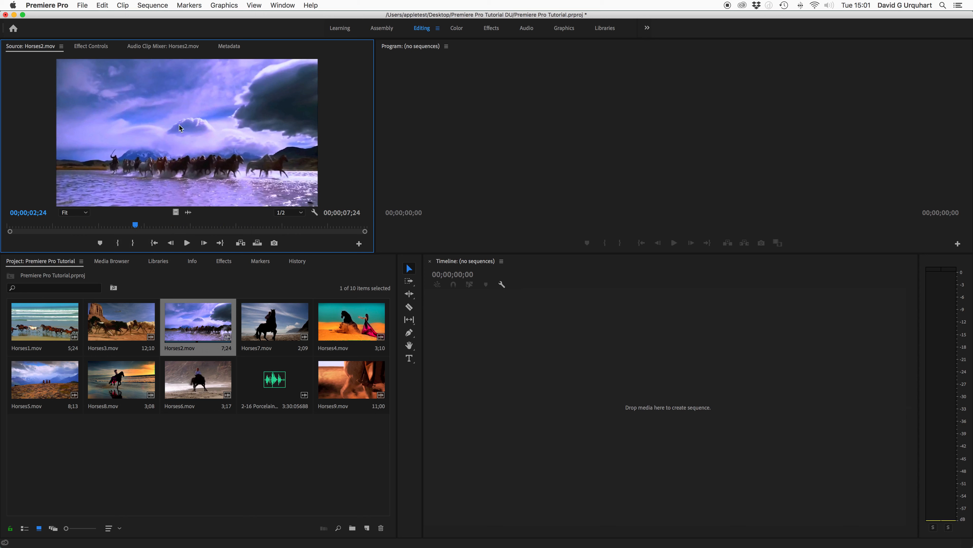
click(232, 48)
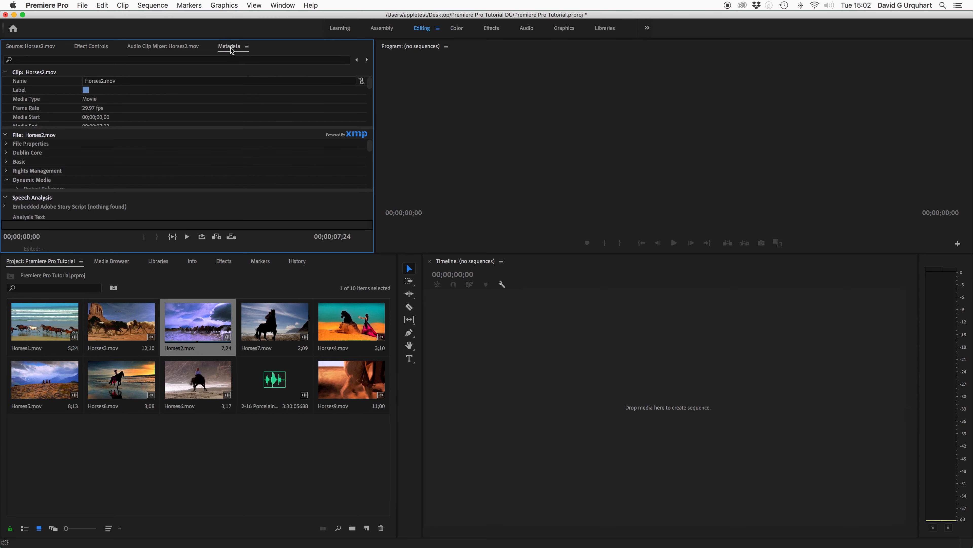
drag(181, 128, 181, 156)
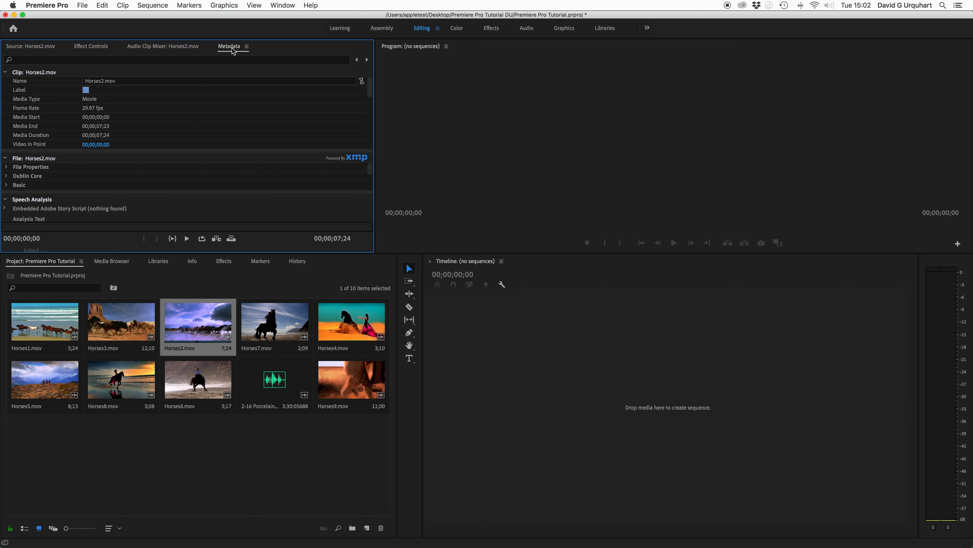
click(23, 49)
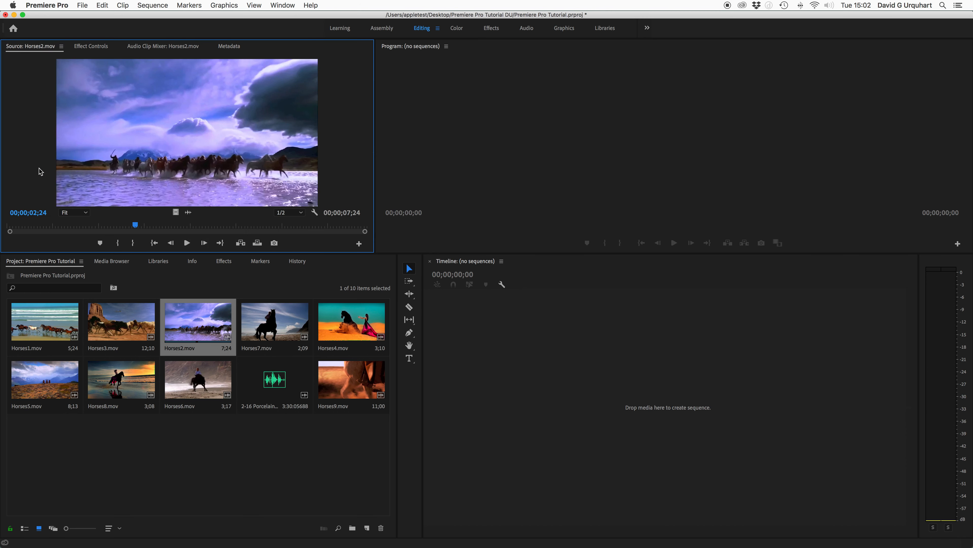
Mark an in point at 00;00;01;13 and an out point at 00;00;06;15 on the Horses2.mov source clip
mouse_move(135, 224)
mouse_down()
mouse_move(42, 225)
mouse_move(151, 225)
mouse_up()
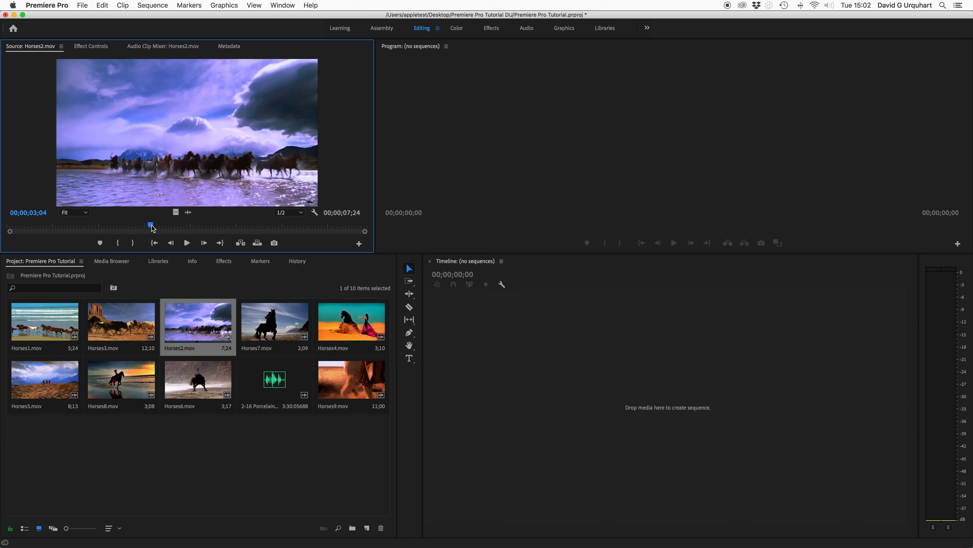
drag(152, 228, 72, 229)
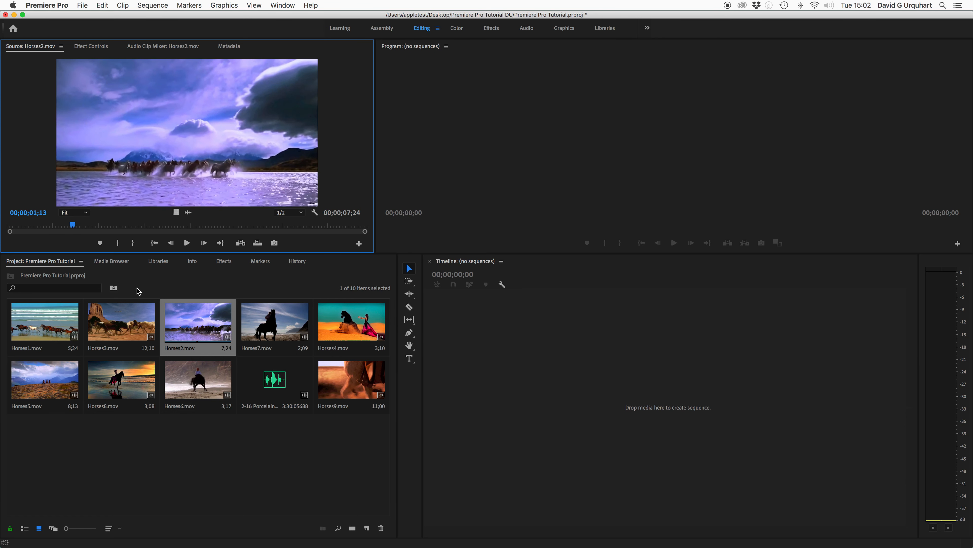
click(118, 244)
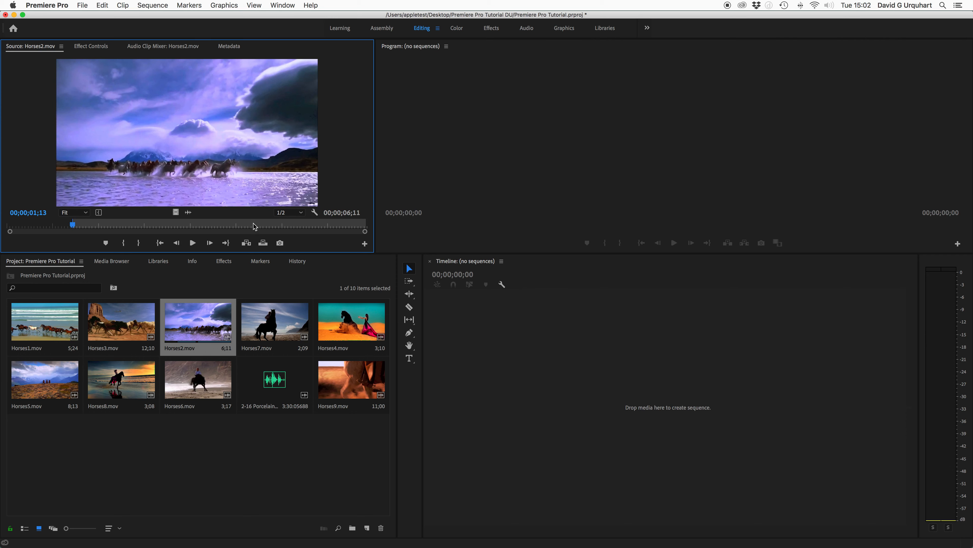
drag(72, 225, 305, 229)
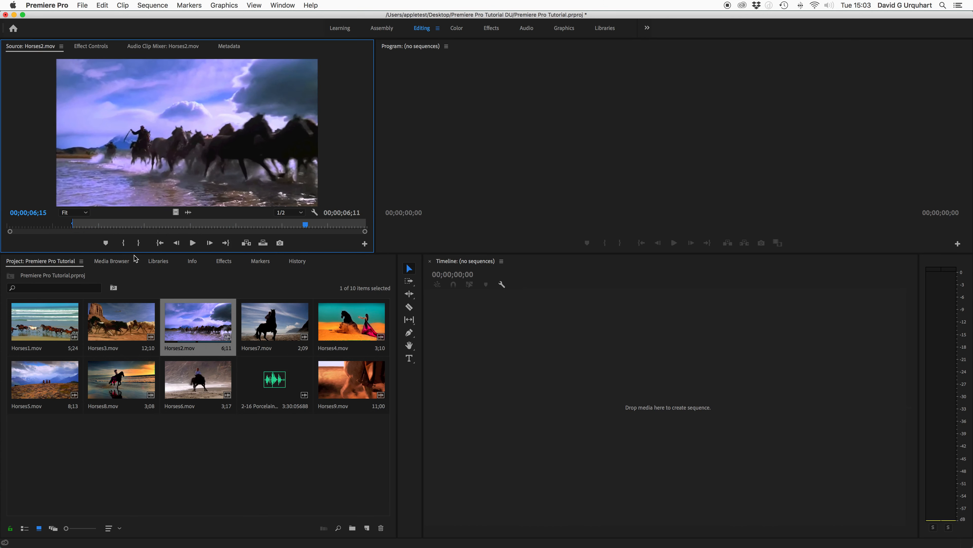
click(138, 243)
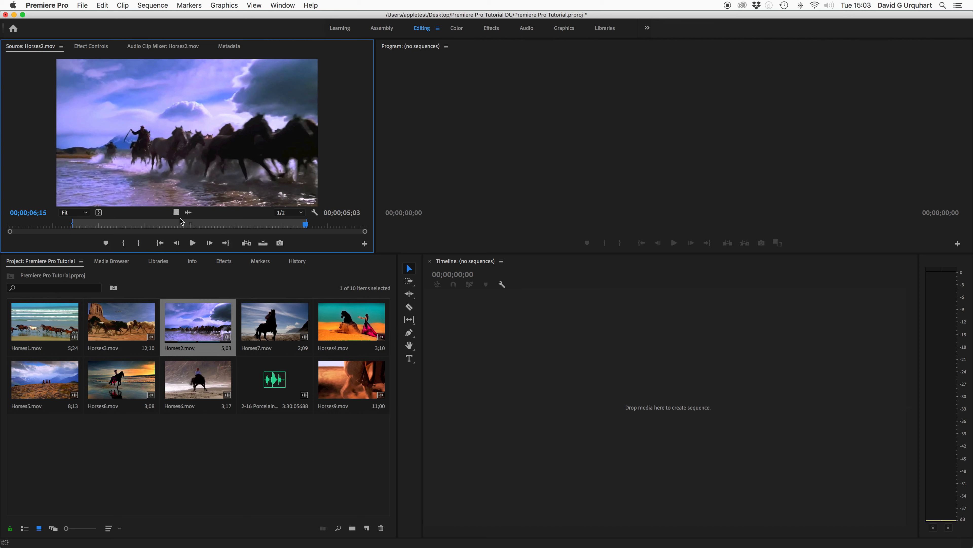
Create a sequence from the marked part of Horses2.mov, scrub through it and return the playhead to the start
drag(233, 153, 556, 415)
drag(556, 409, 533, 402)
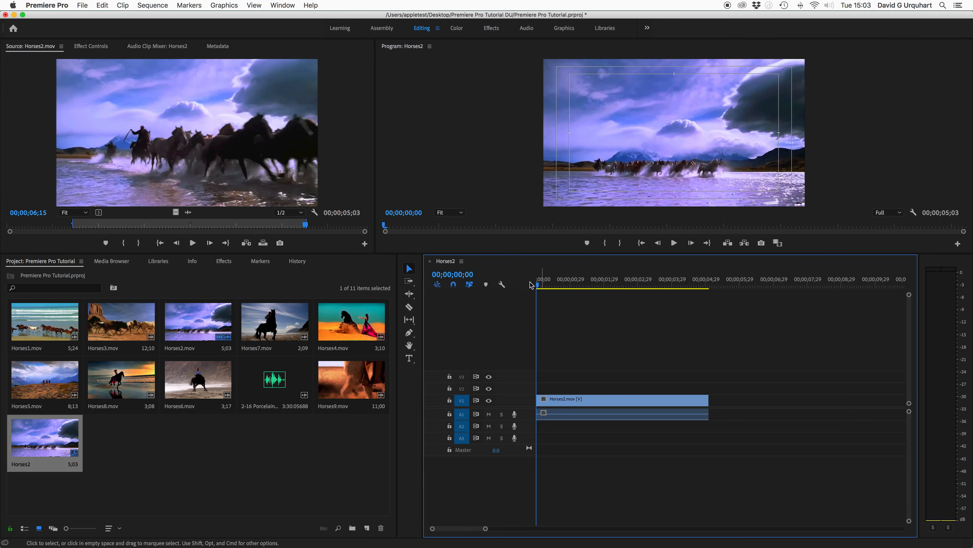
drag(539, 282, 611, 284)
key(Home)
click(461, 213)
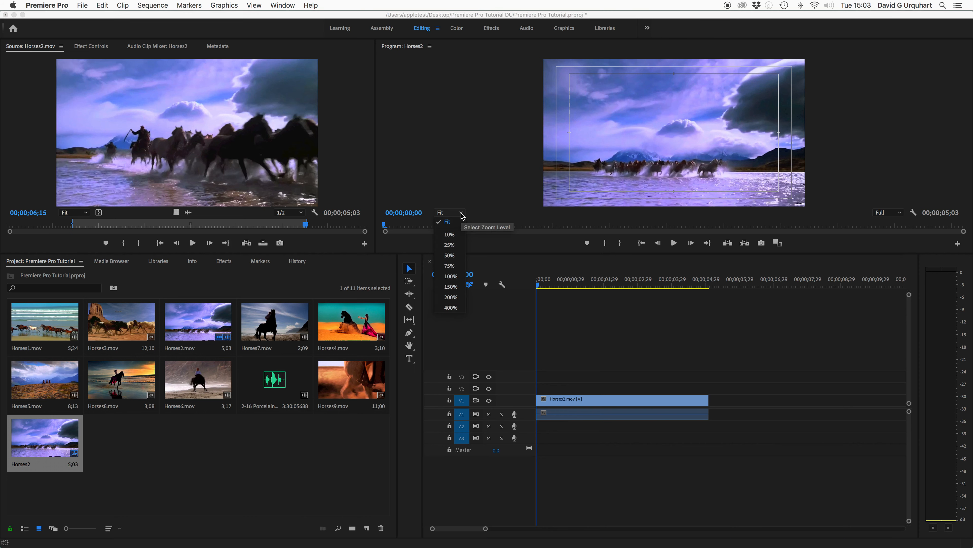
click(464, 170)
click(659, 465)
Enlarge the Source and Program monitors by shrinking the project and timeline area, and scrub the sequence to 00;00;01;12
mouse_move(560, 19)
mouse_down()
mouse_move(527, 19)
mouse_move(549, 19)
mouse_up()
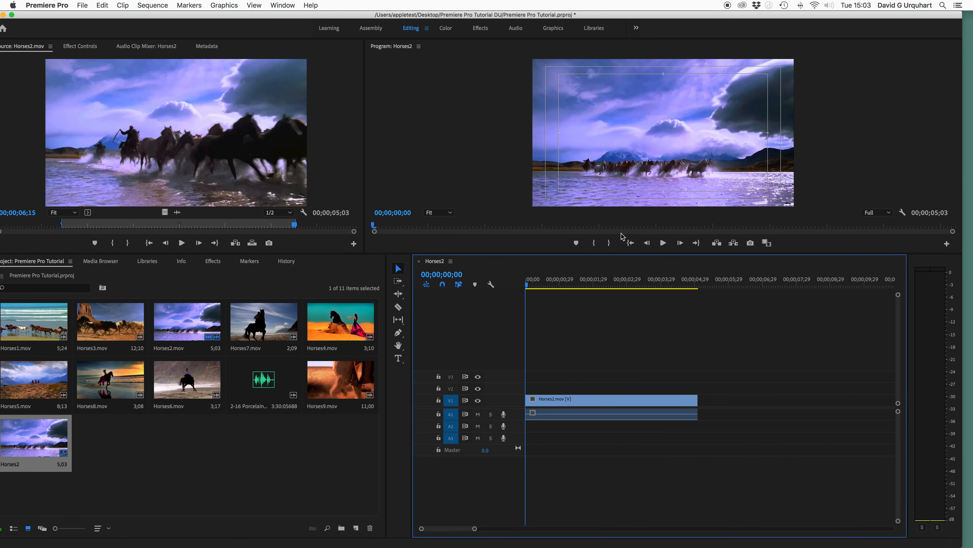
drag(623, 223, 460, 330)
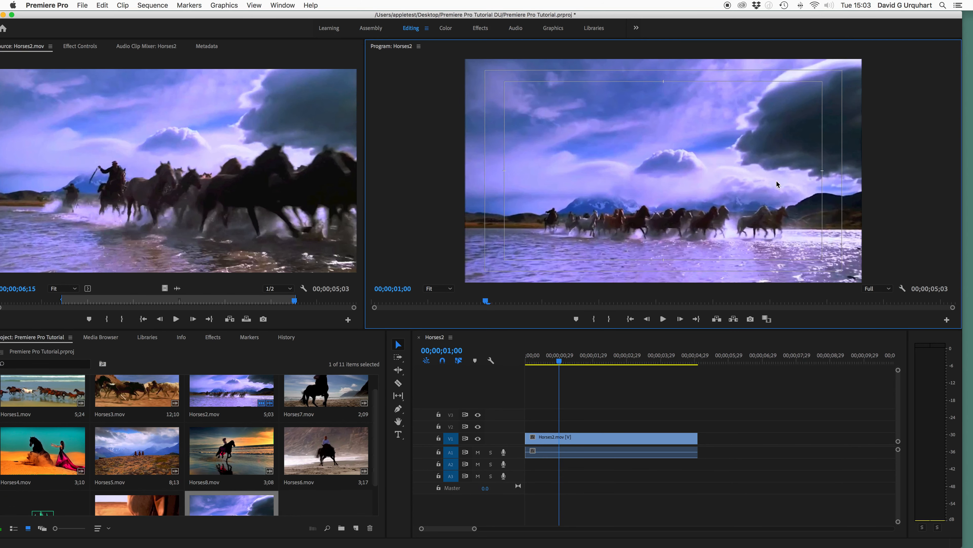
mouse_move(559, 360)
mouse_down()
mouse_move(515, 367)
mouse_move(573, 371)
mouse_up()
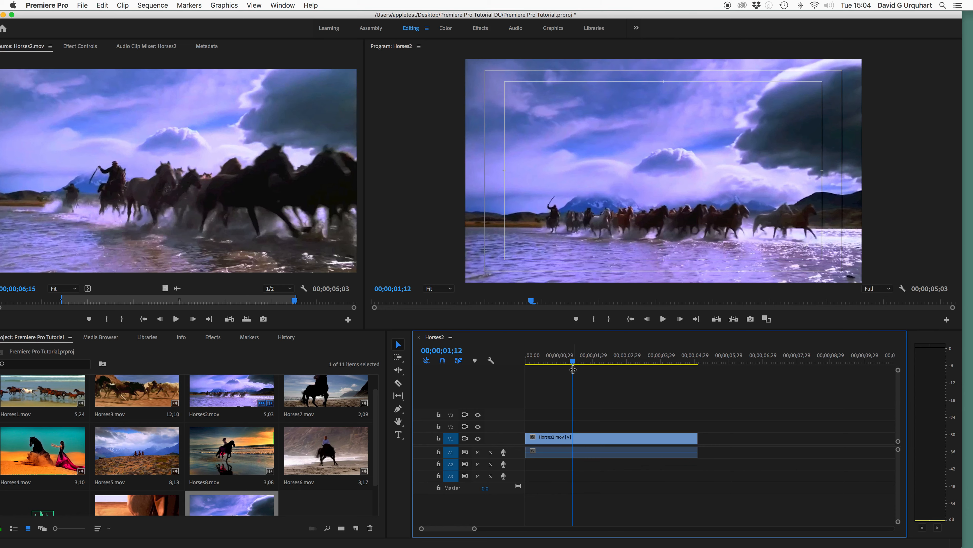
drag(410, 18, 417, 16)
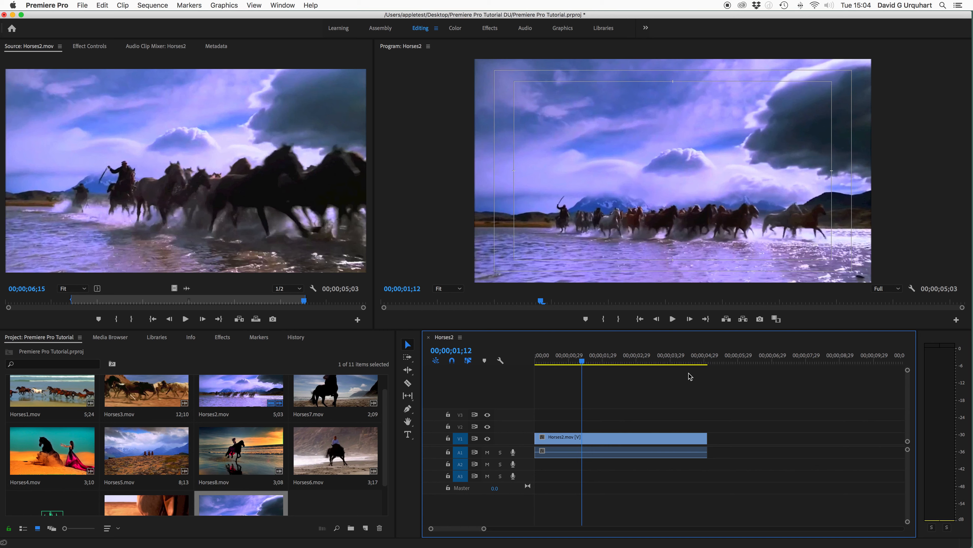
Play the Horses2 sequence through from its start, and scrub it again from the beginning to 00;00;02;04
drag(579, 356, 509, 387)
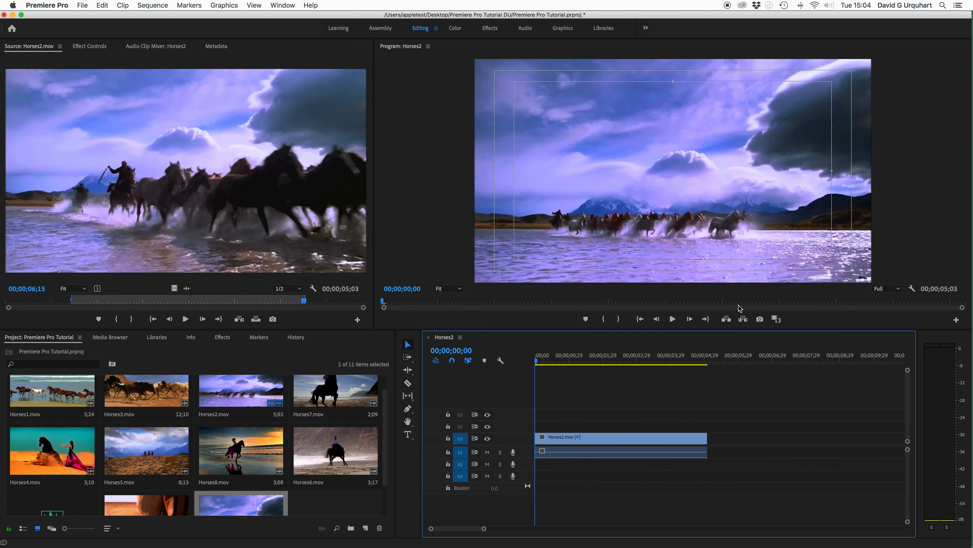
key(space)
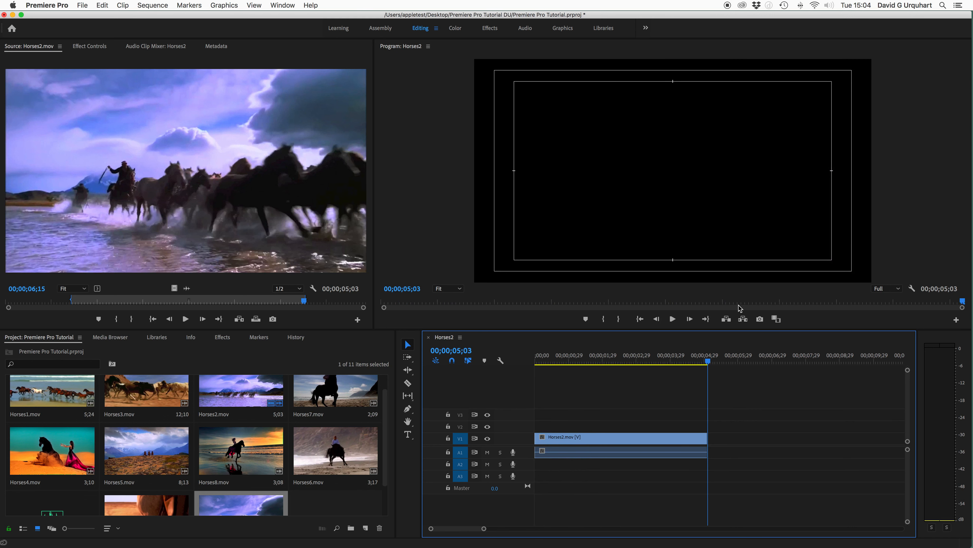
key(Home)
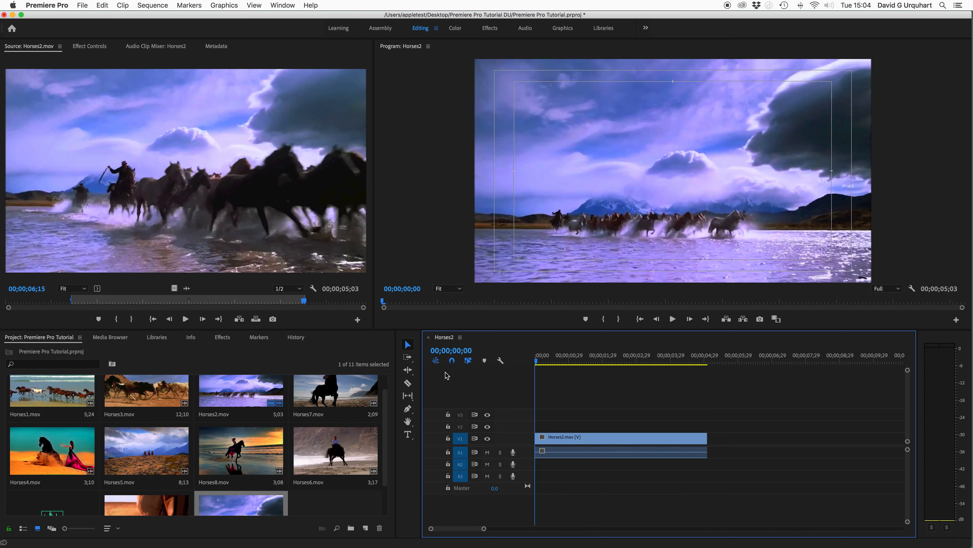
click(547, 362)
drag(563, 364, 607, 364)
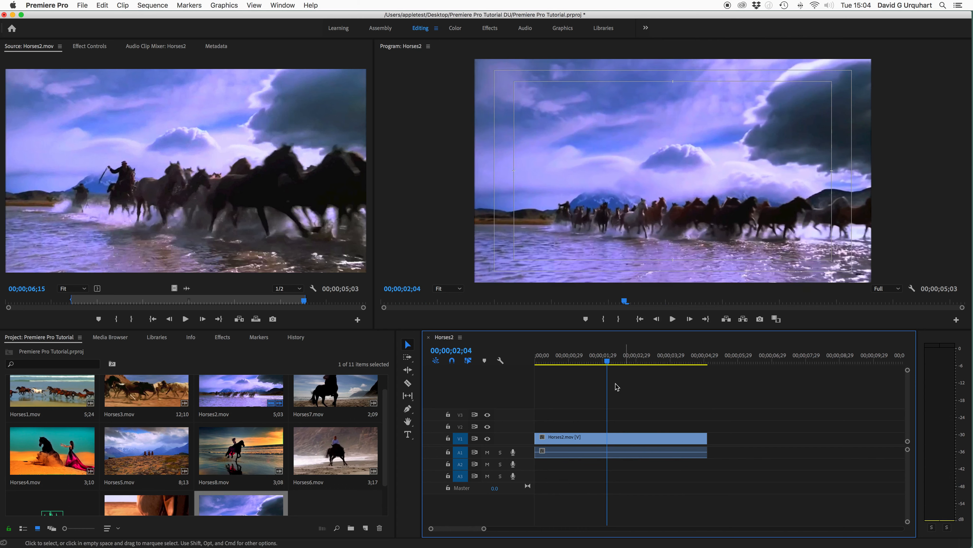
Examine the Horses2 sequence's settings for timebase, frame size, audio and video previews
click(155, 6)
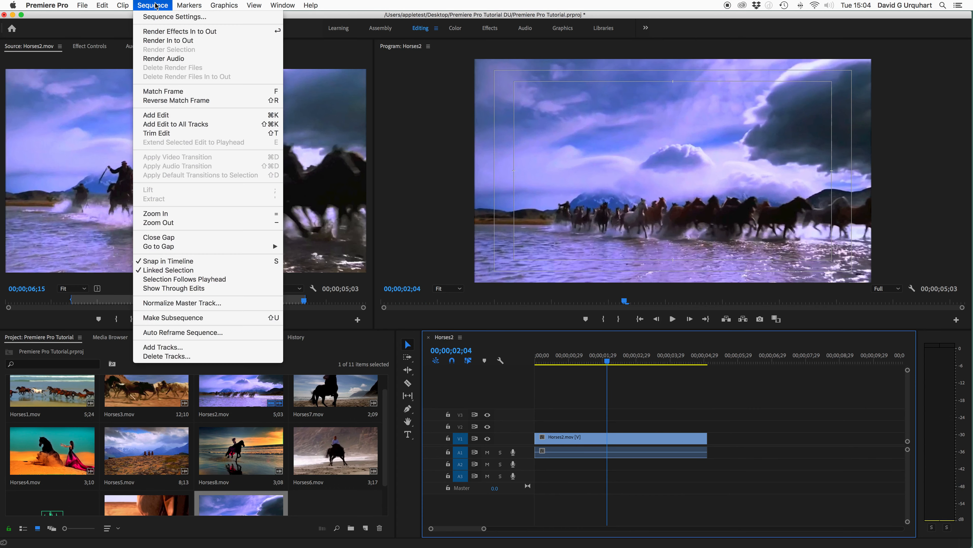
click(160, 17)
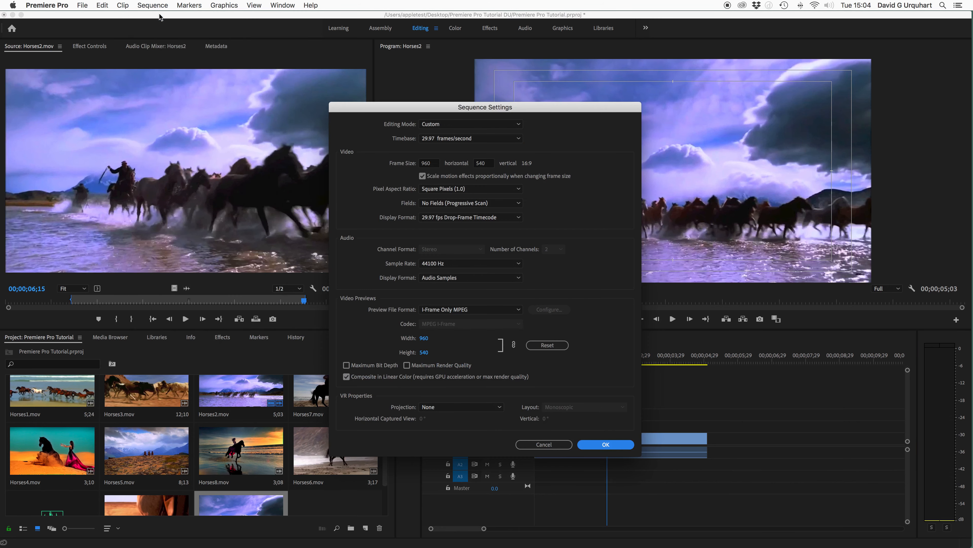
drag(383, 108, 304, 54)
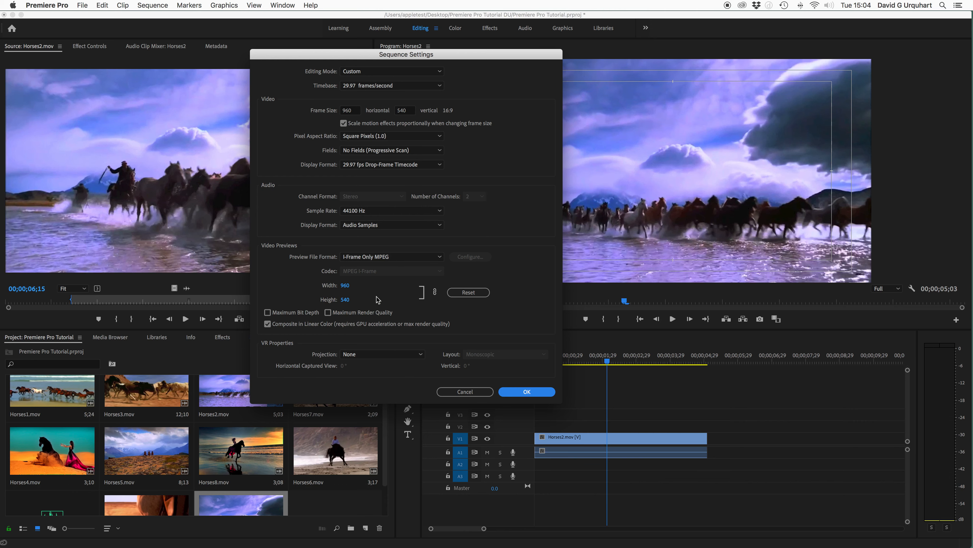
click(521, 391)
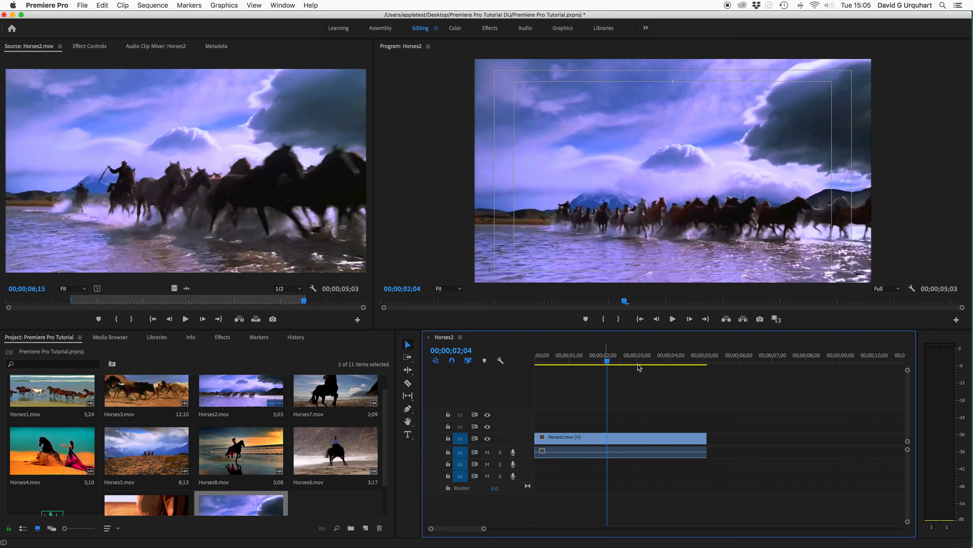
Return the sequence playhead to the start, and load and play Horses8.mov as the source clip
drag(614, 365, 581, 366)
mouse_move(530, 371)
mouse_down()
mouse_move(673, 370)
mouse_move(513, 370)
mouse_up()
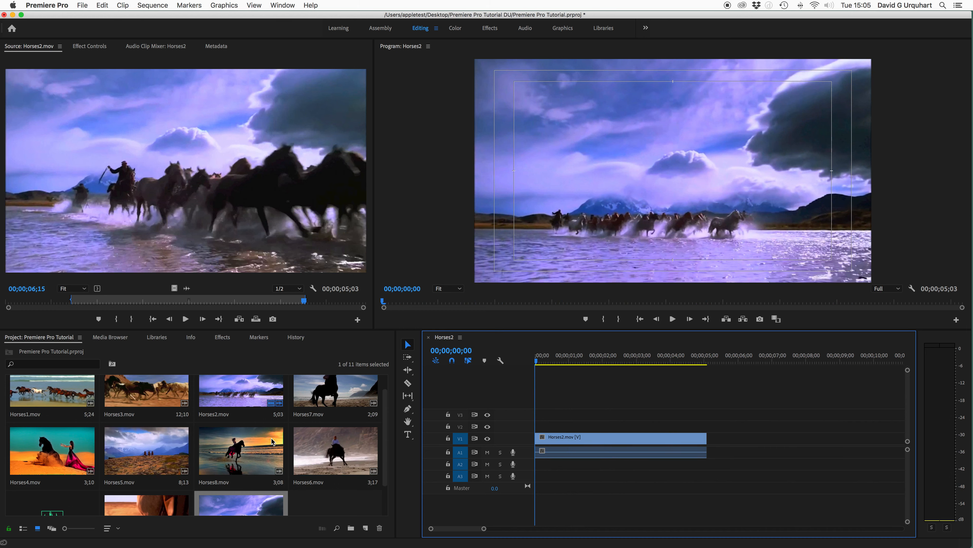
double_click(242, 456)
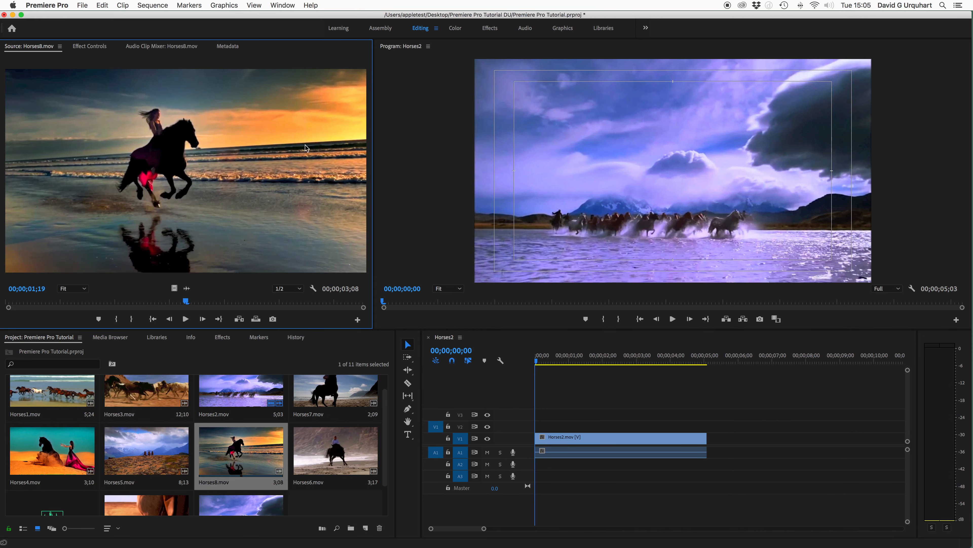
drag(317, 15, 318, 14)
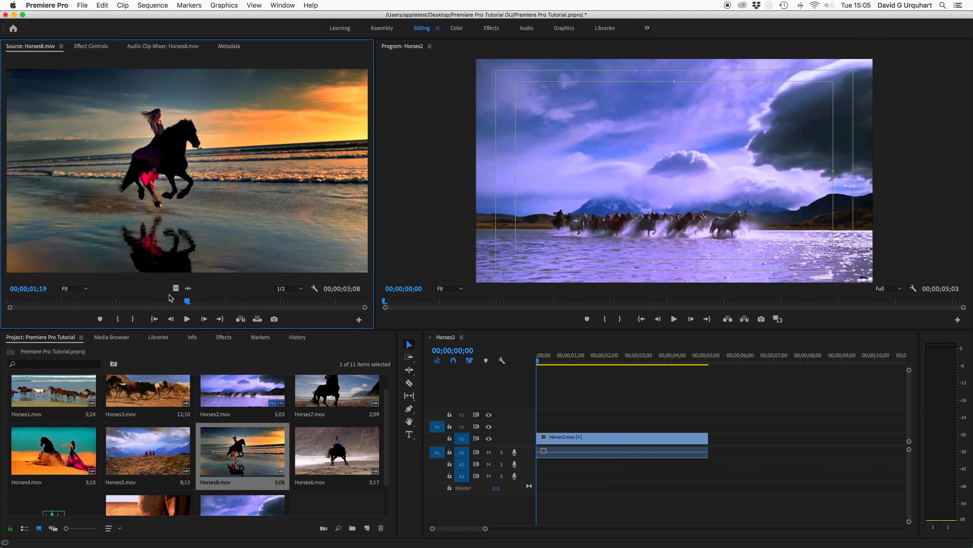
click(187, 318)
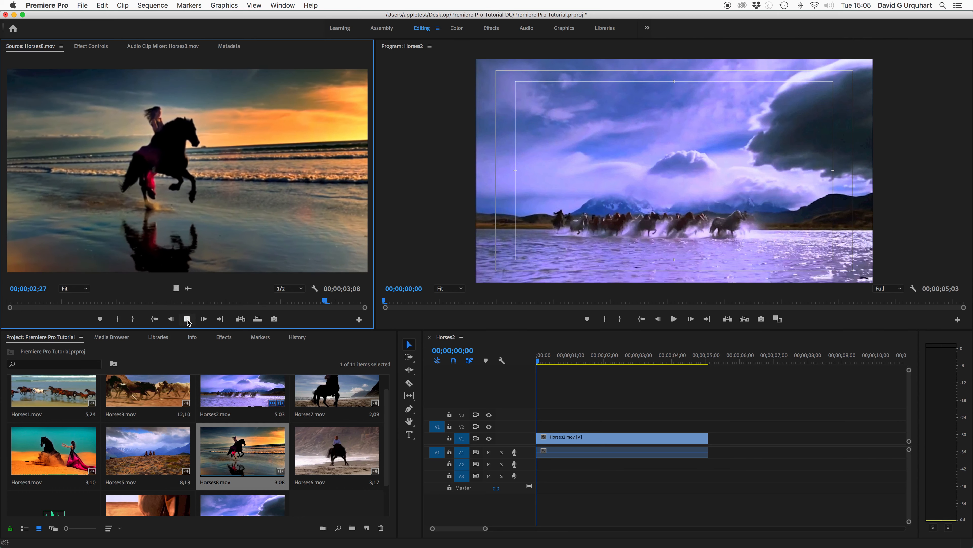
click(187, 318)
key(space)
Mark Horses8.mov from 00;00;00;07 to 00;00;03;00 and place it on V1 directly after the Horses2.mov clip
drag(189, 302, 35, 301)
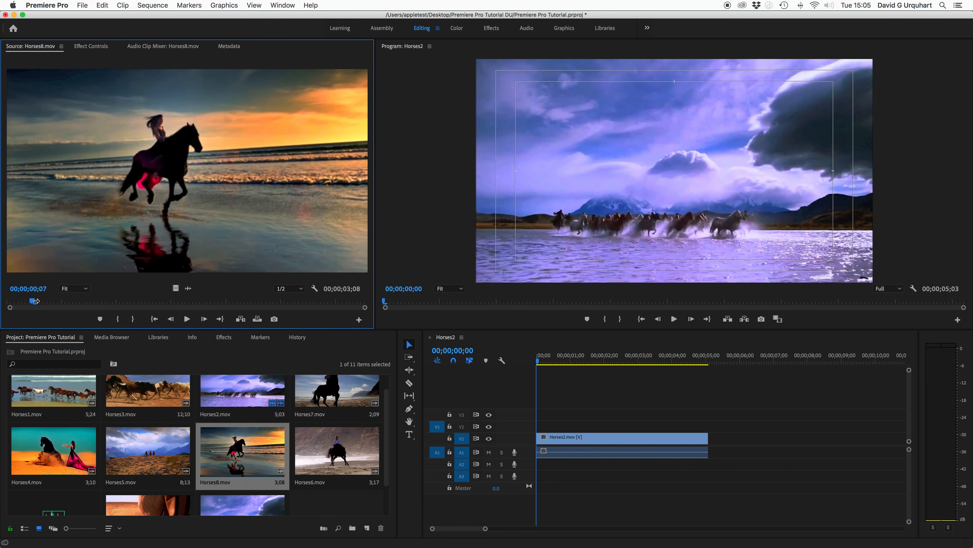
click(118, 319)
drag(33, 303, 336, 307)
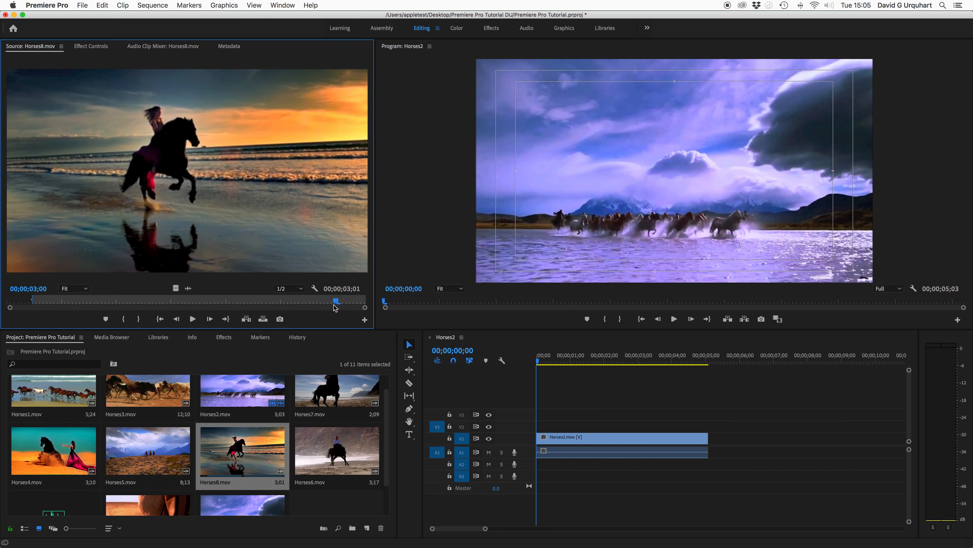
click(139, 319)
drag(760, 402, 714, 451)
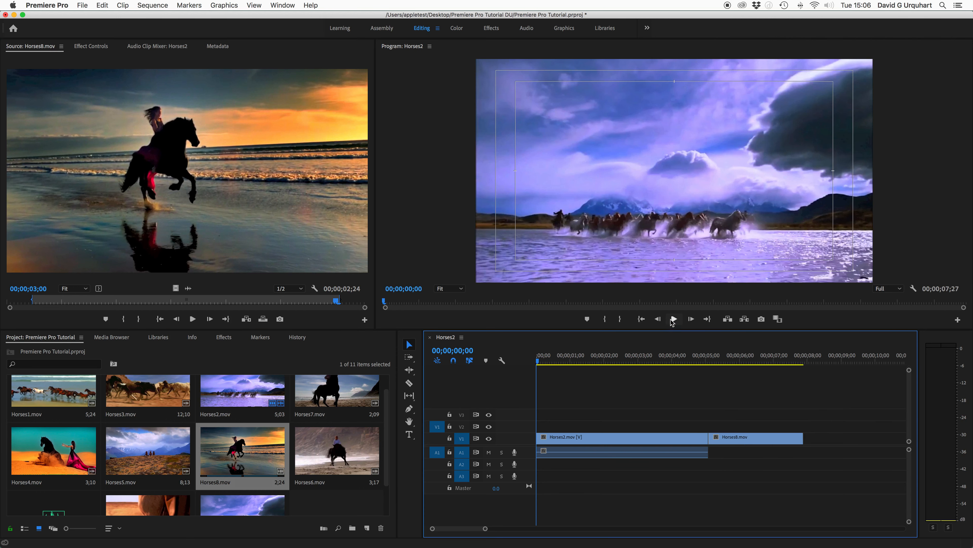
Scrub the sequence across the cut between the two clips to 00;00;05;10, and select the Horses2.mov clip
drag(539, 362, 639, 360)
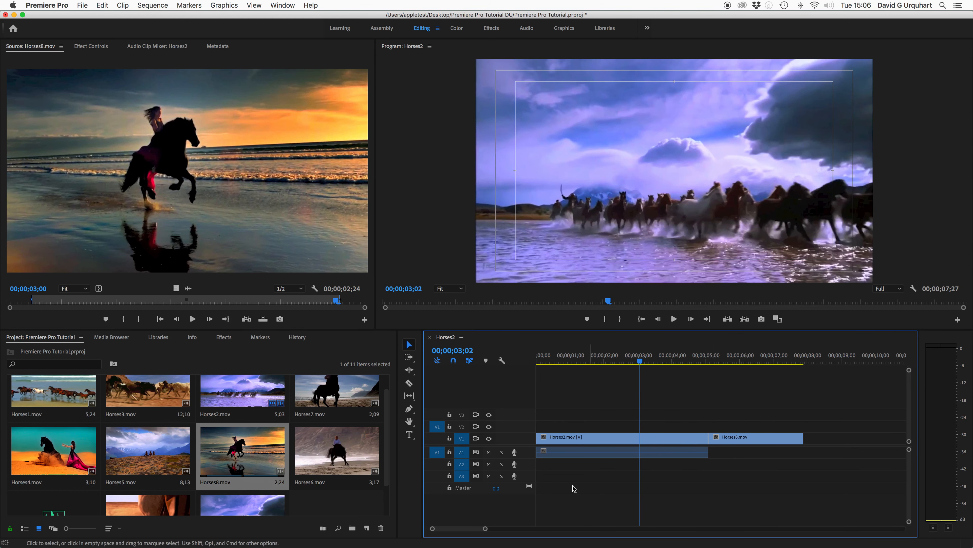
click(567, 455)
drag(641, 362, 719, 368)
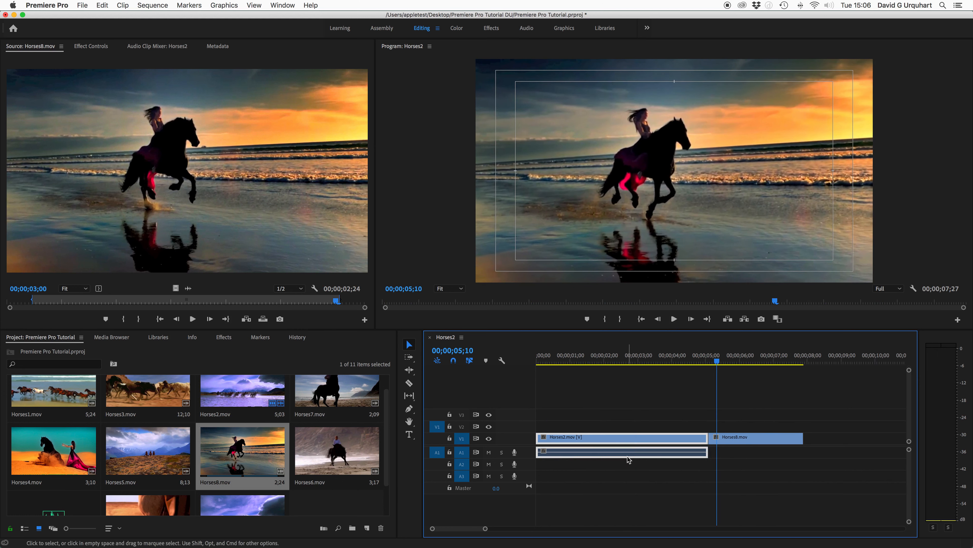
click(630, 468)
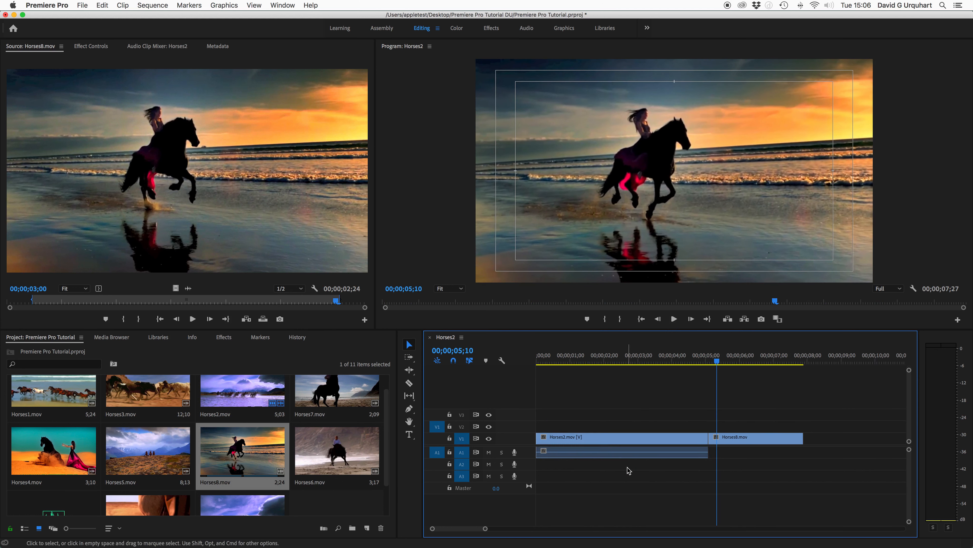
click(612, 440)
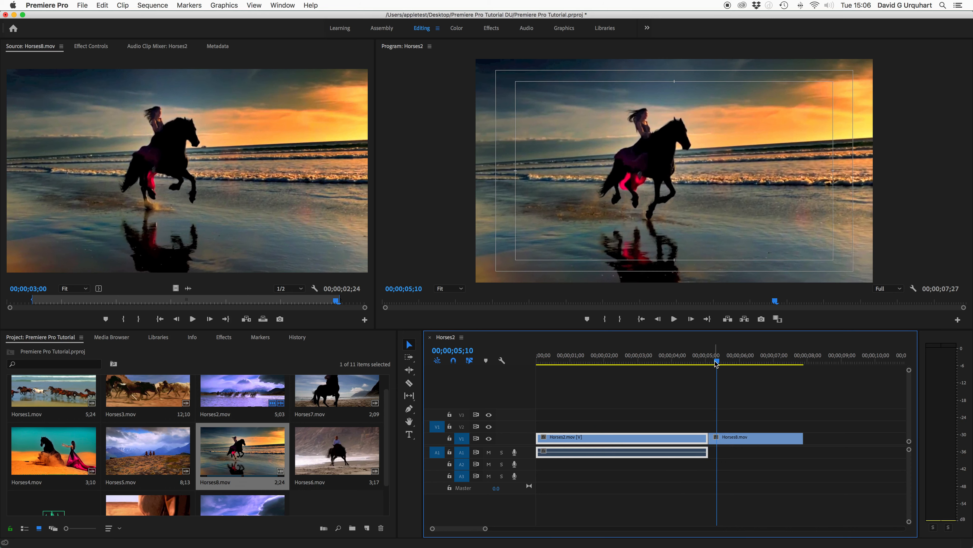
Unlink the Horses2.mov clip's video from its audio and delete the audio part from A1
drag(716, 361, 612, 374)
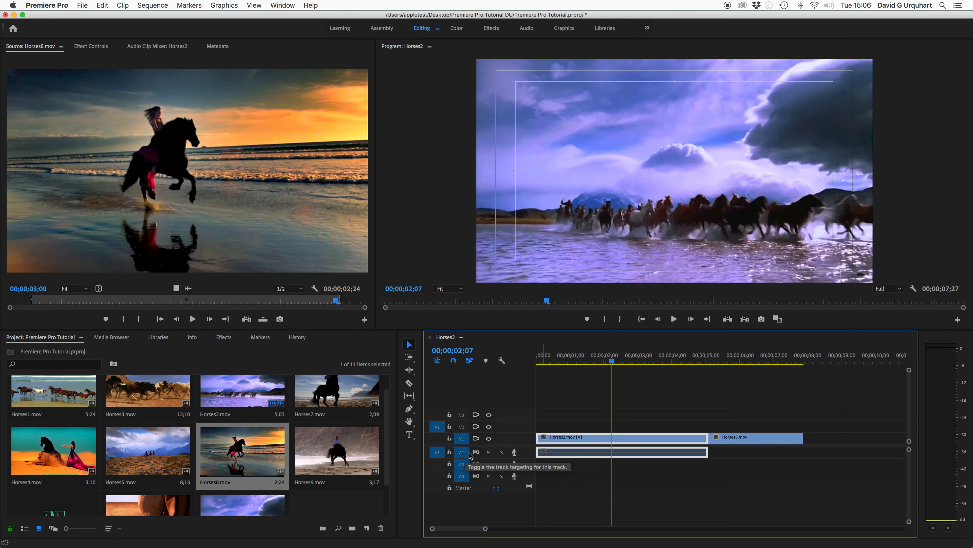
right_click(590, 441)
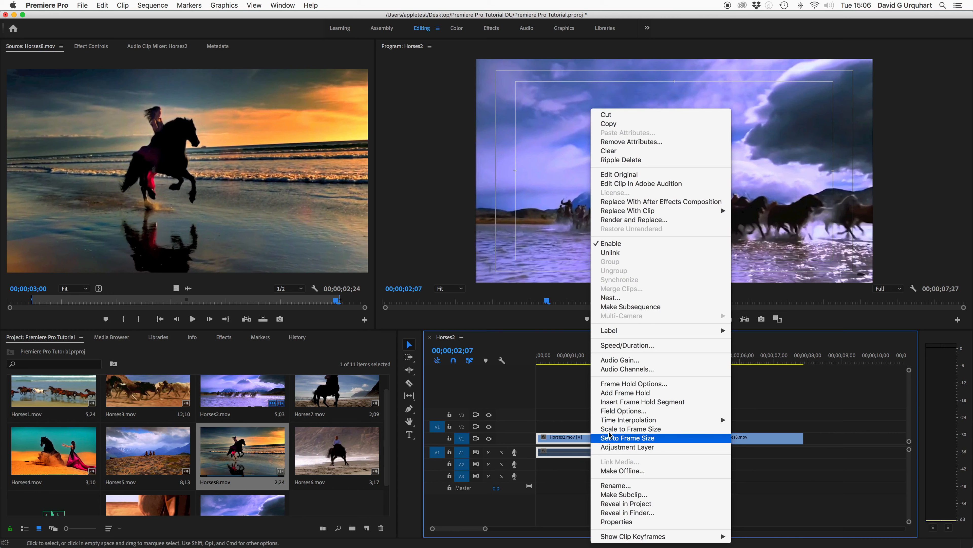
click(659, 253)
click(586, 452)
click(585, 441)
click(584, 453)
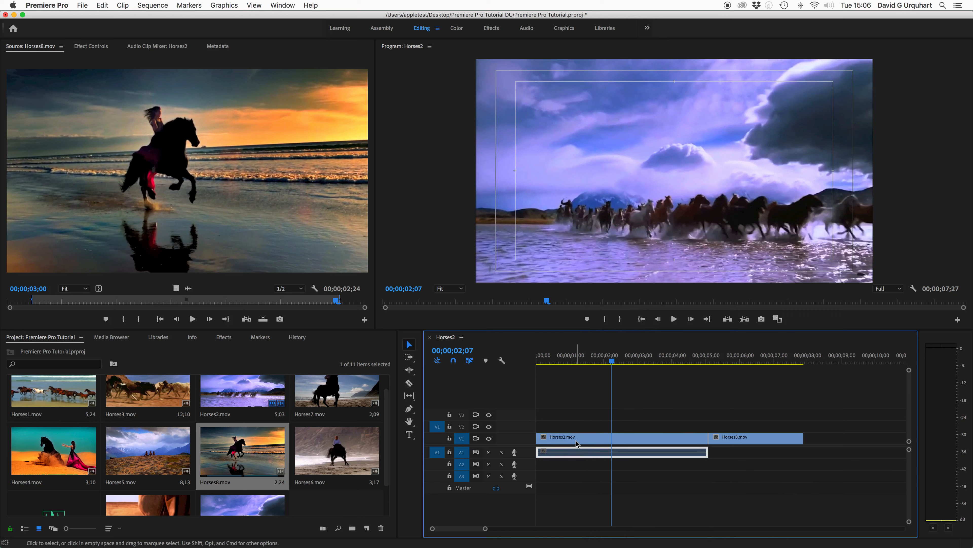
click(577, 443)
click(577, 455)
key(Delete)
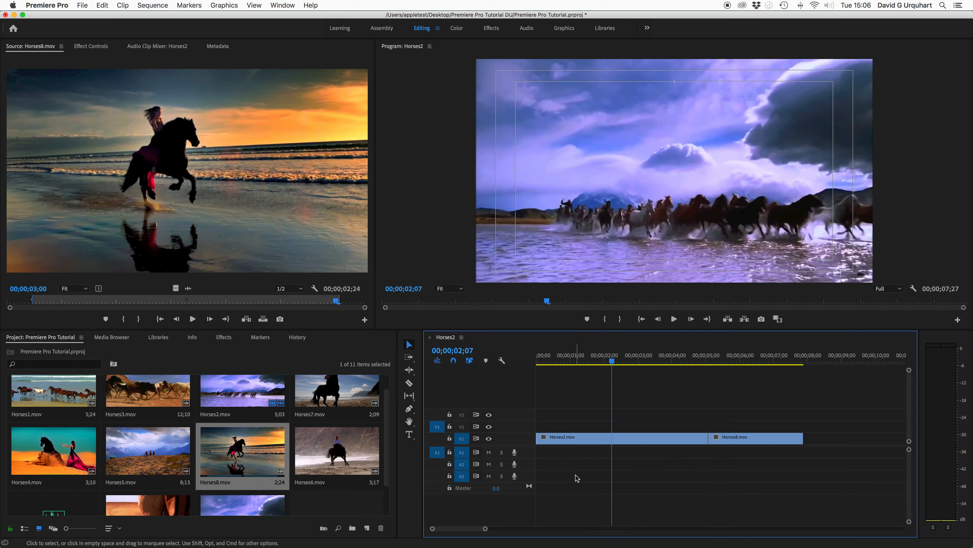
Play the sequence from its start through both clips, and return the playhead to 00;00;00;00
drag(612, 359, 538, 382)
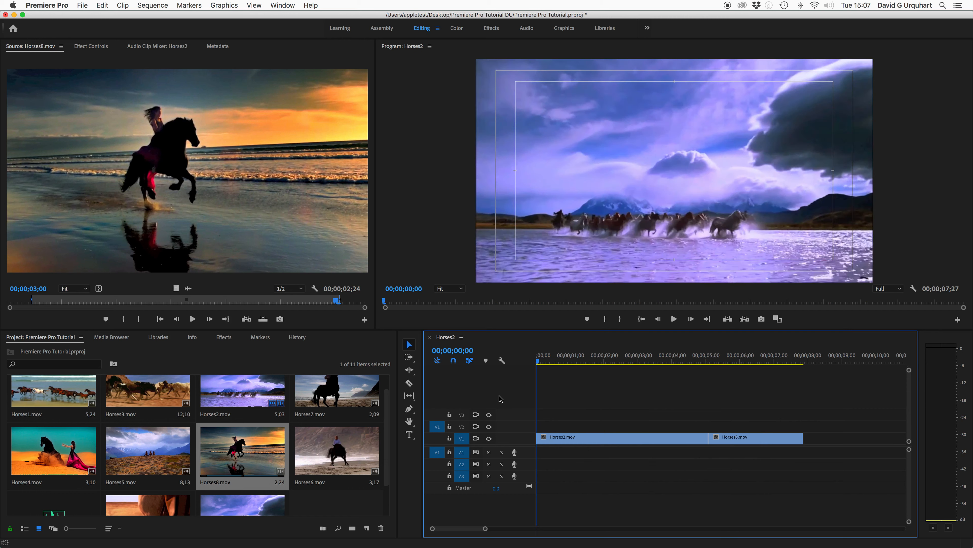
click(671, 318)
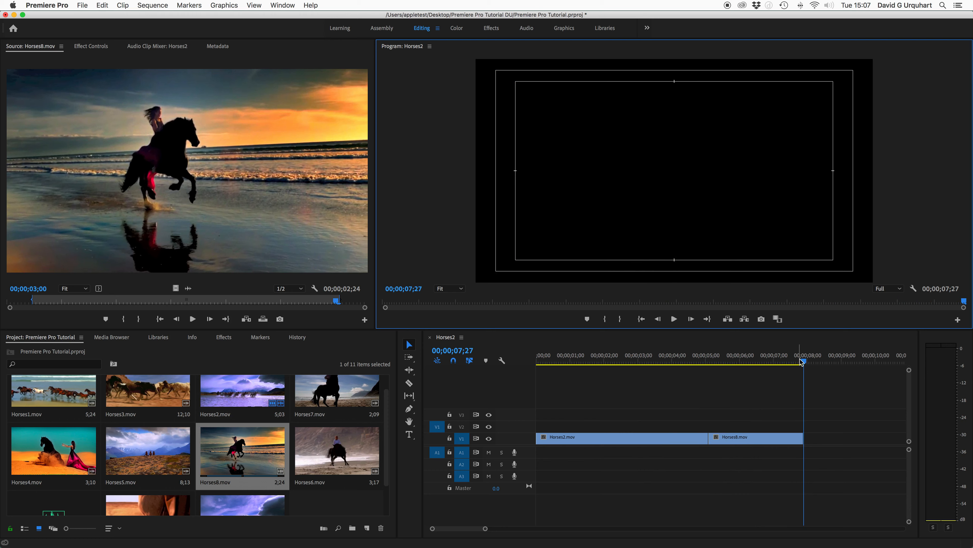
drag(795, 361, 390, 362)
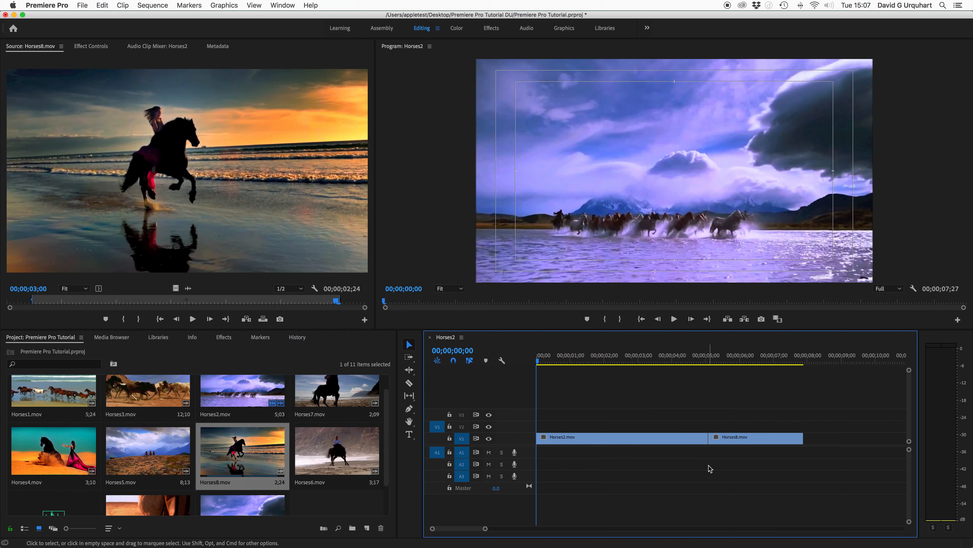
Trim the end of Horses2.mov to about 00;00;04;10 and shift both V1 clips later so they adjoin and end at 00;00;09;10
drag(707, 439, 656, 439)
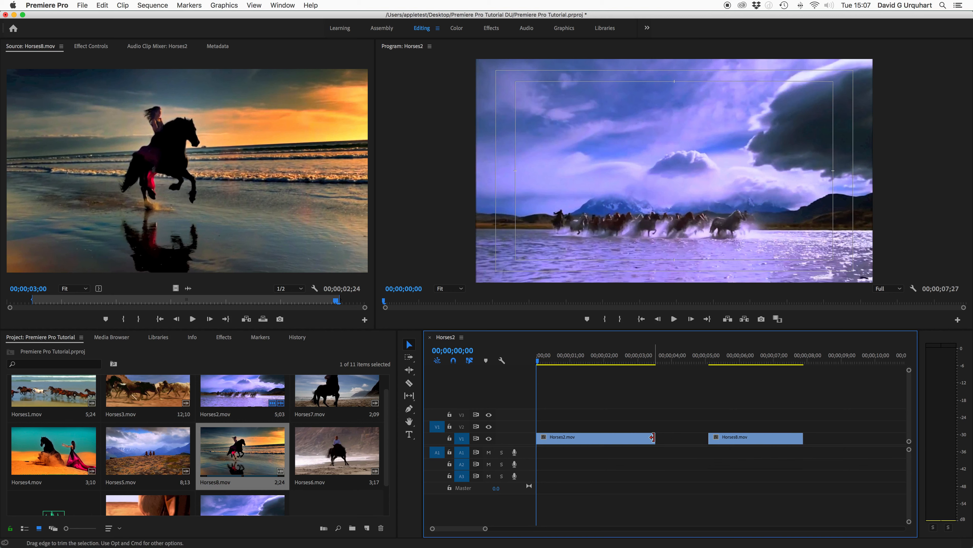
drag(653, 437, 683, 439)
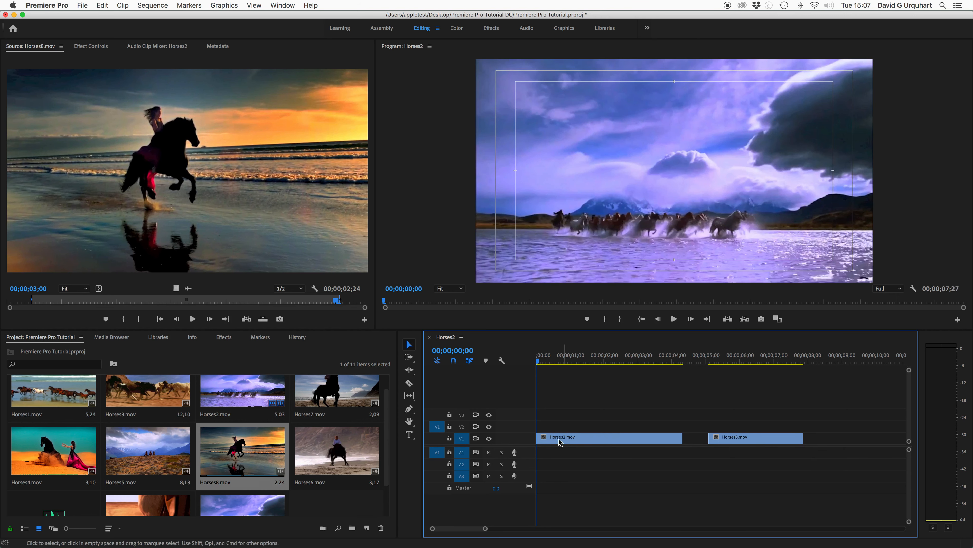
click(745, 440)
drag(750, 442, 802, 440)
drag(646, 440, 701, 444)
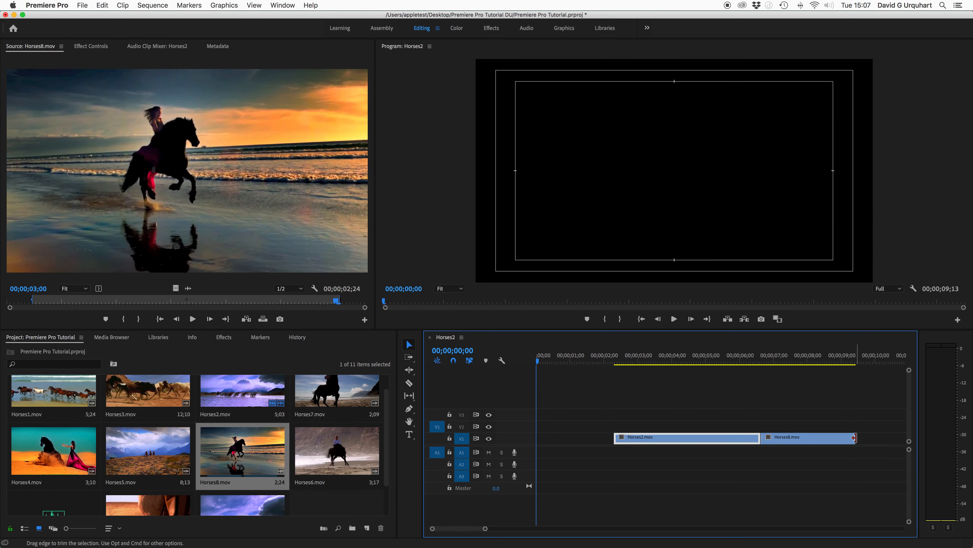
mouse_move(850, 437)
mouse_down()
mouse_move(829, 439)
mouse_move(851, 441)
mouse_up()
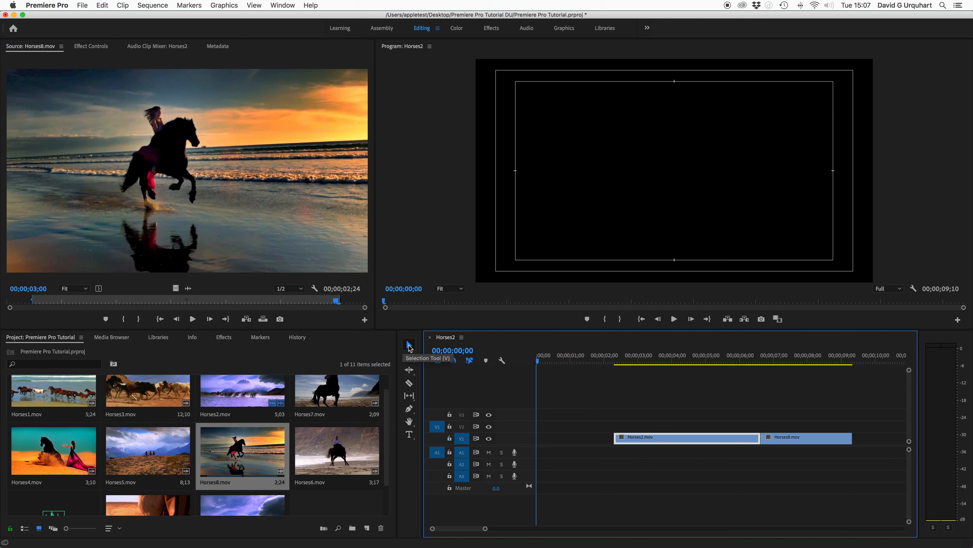
Cut the Horses8.mov clip in three places and the Horses2.mov clip in two places with the Razor tool
click(410, 385)
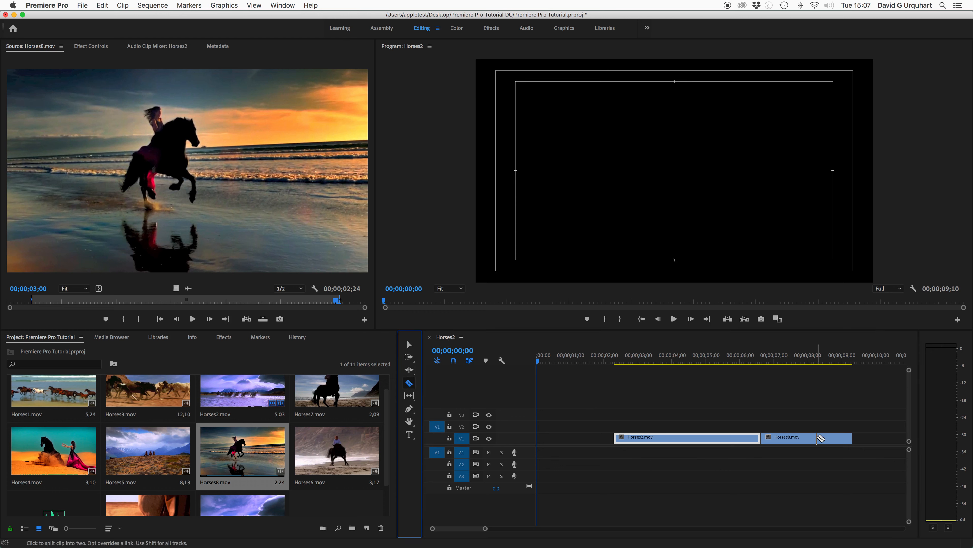
click(833, 439)
click(807, 438)
click(789, 438)
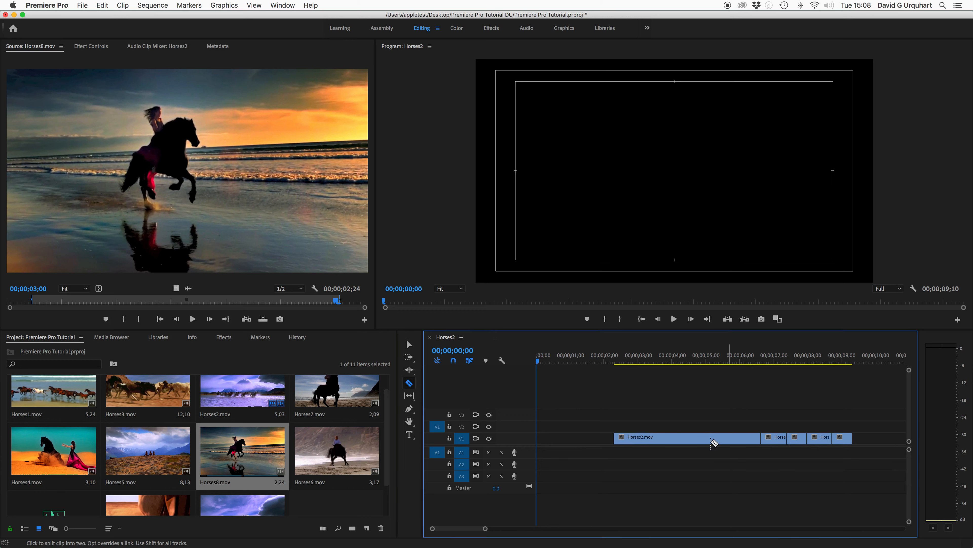
click(702, 438)
click(682, 438)
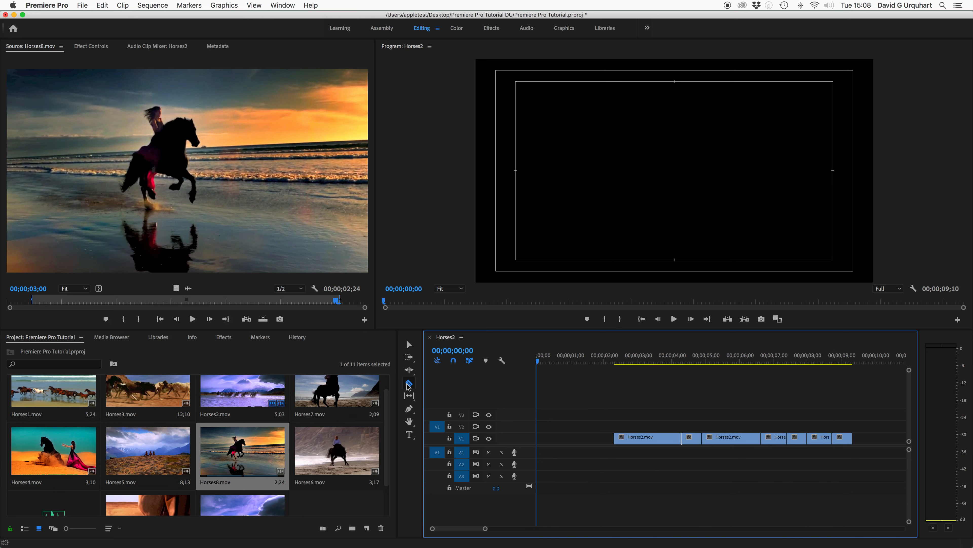
Delete the middle piece of Horses2.mov and the first and third pieces of Horses8.mov from V1
click(410, 344)
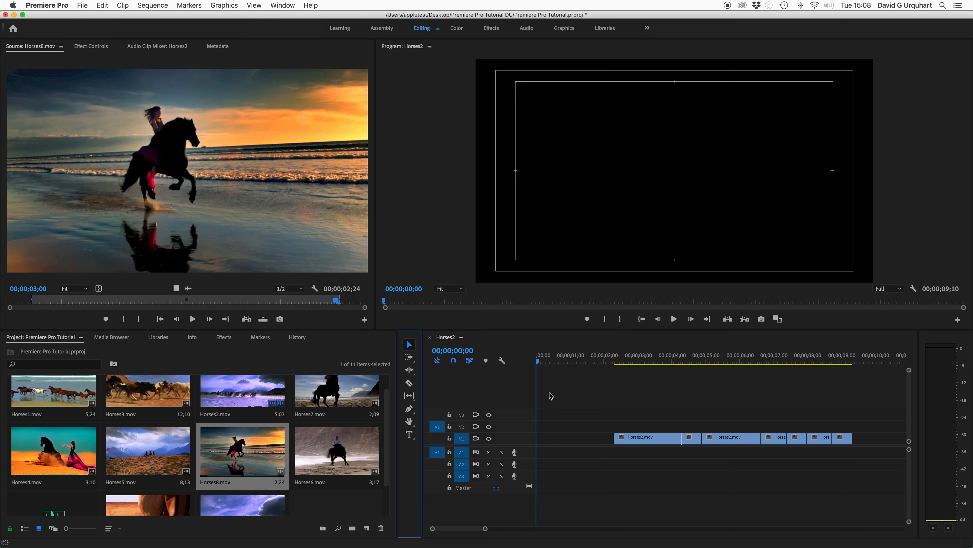
click(692, 439)
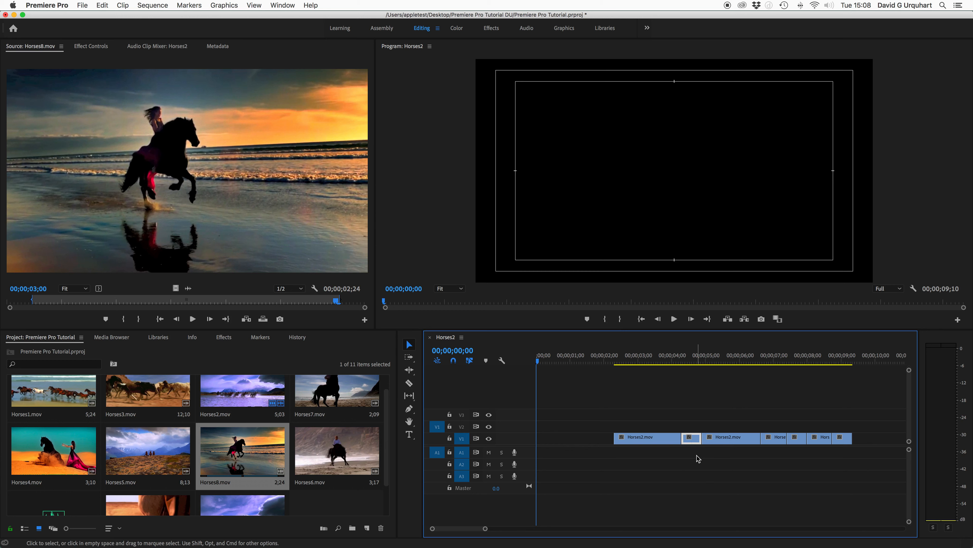
key(Delete)
click(780, 440)
key(Delete)
click(822, 440)
key(Delete)
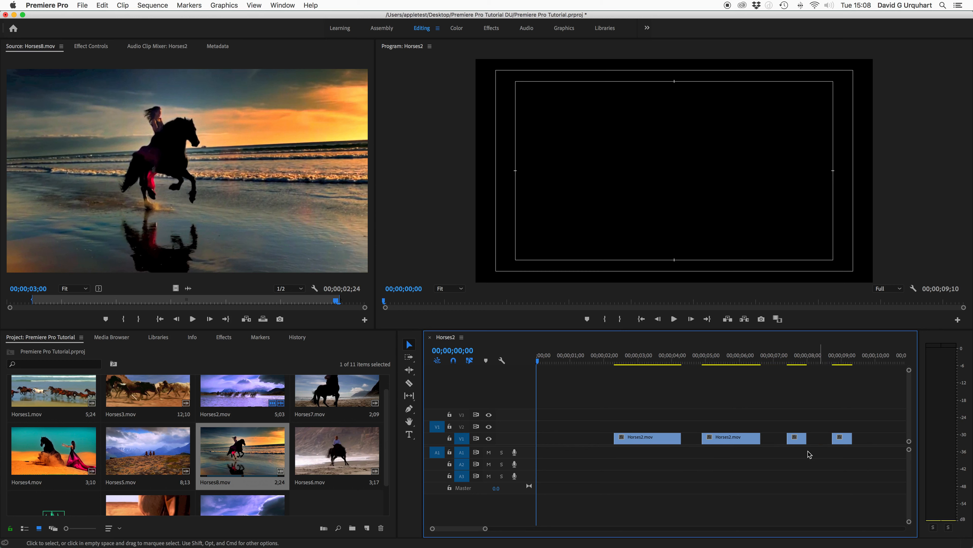
Close the gaps on V1 by moving the remaining pieces earlier, each directly after the previous one
drag(737, 439, 792, 444)
click(794, 443)
mouse_move(757, 445)
mouse_down()
mouse_move(839, 445)
mouse_move(772, 444)
mouse_up()
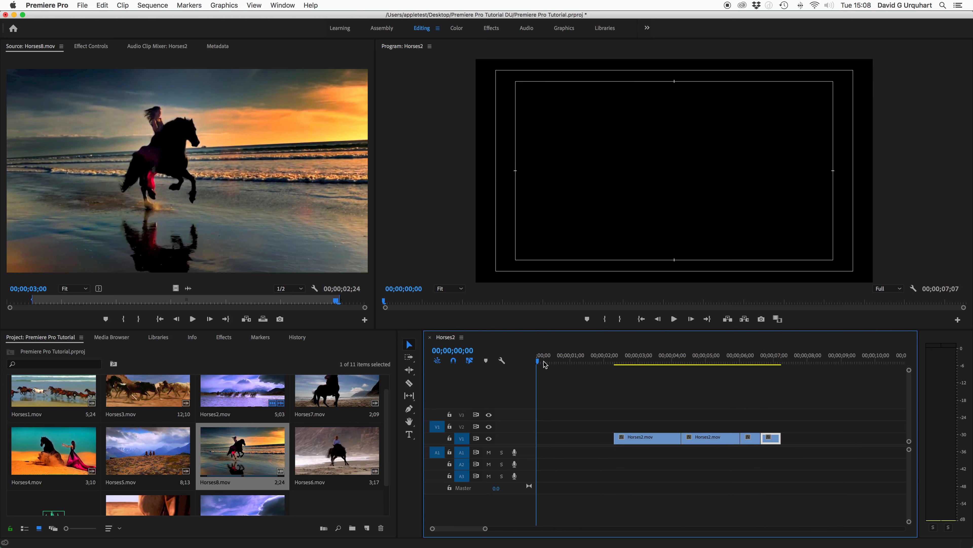
Play back the re-cut sequence to check the cuts between the Horses2.mov and Horses8.mov pieces
drag(543, 365, 618, 376)
key(space)
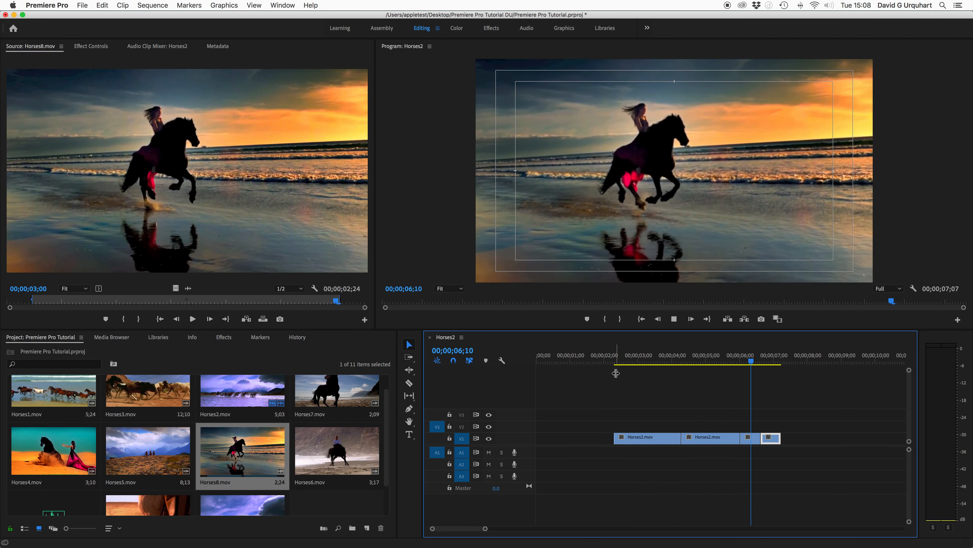
key(space)
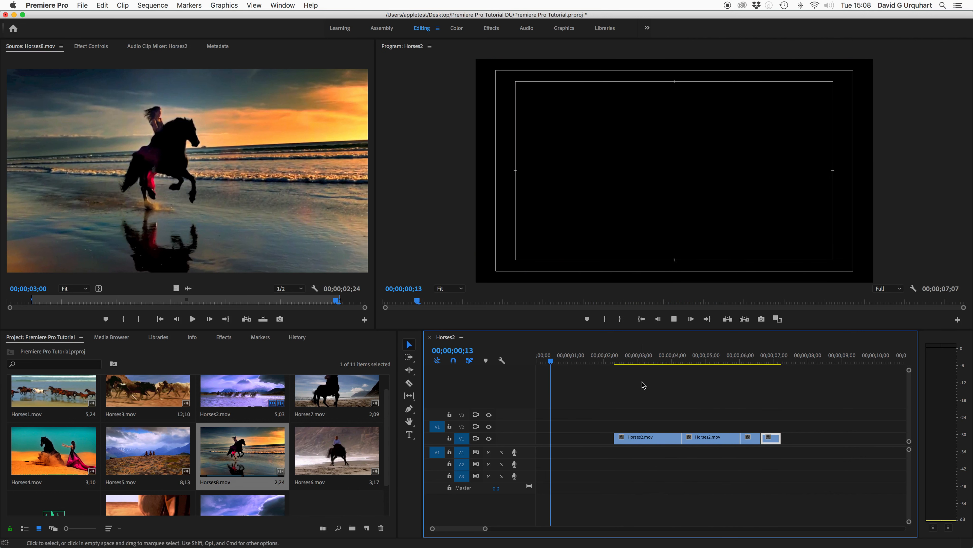
key(space)
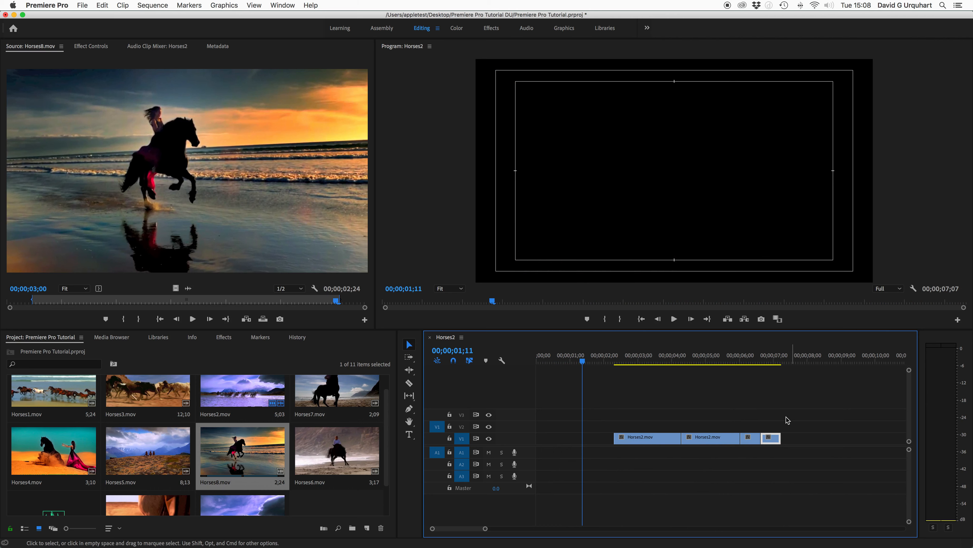
Shift all four V1 clips earlier to end at 00;00;05;25, and add only the video of Horses3.mov directly after them
drag(780, 450, 599, 441)
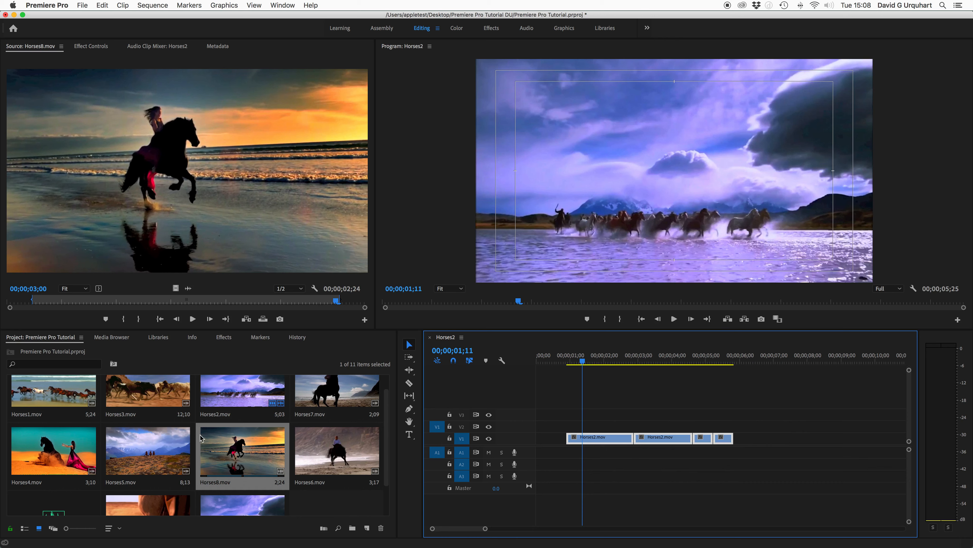
scroll(171, 447, down, 2)
scroll(159, 411, up, 3)
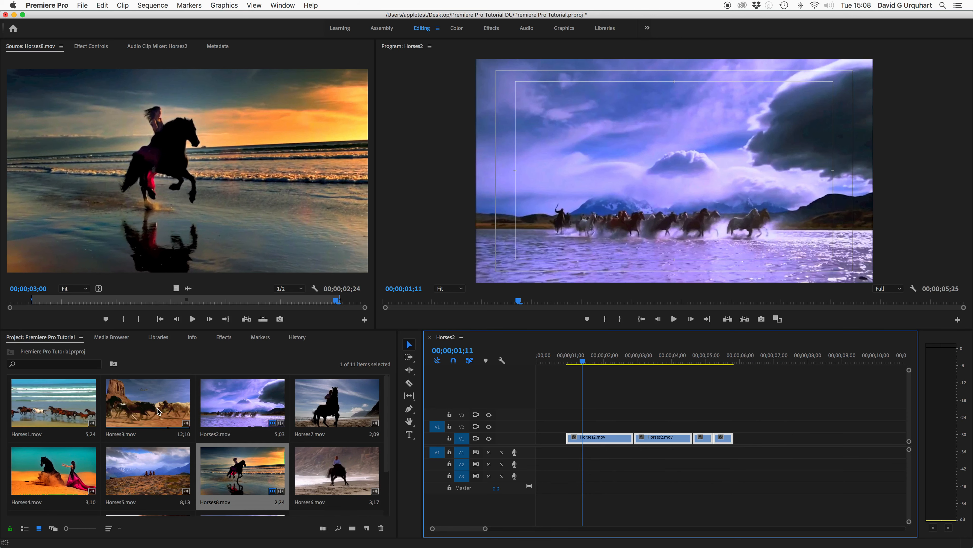
click(147, 413)
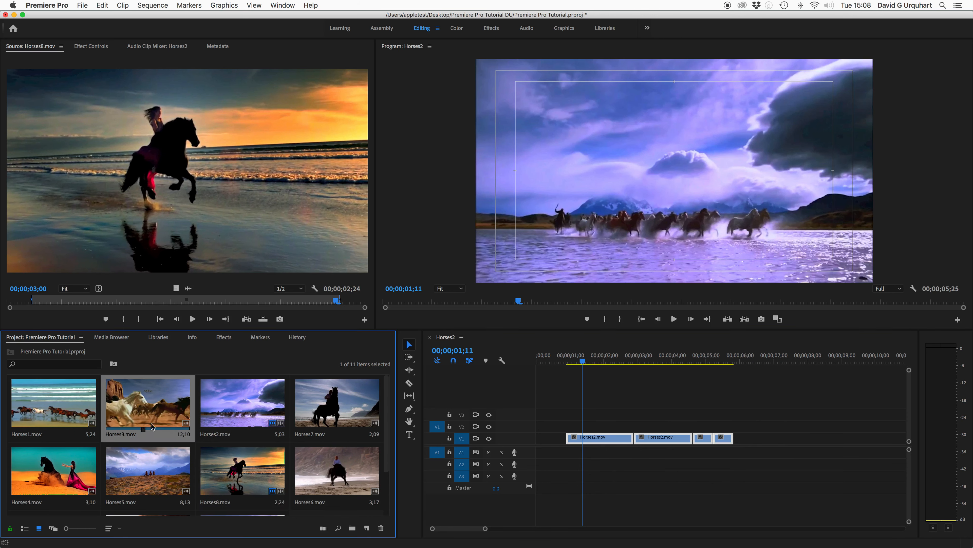
double_click(141, 411)
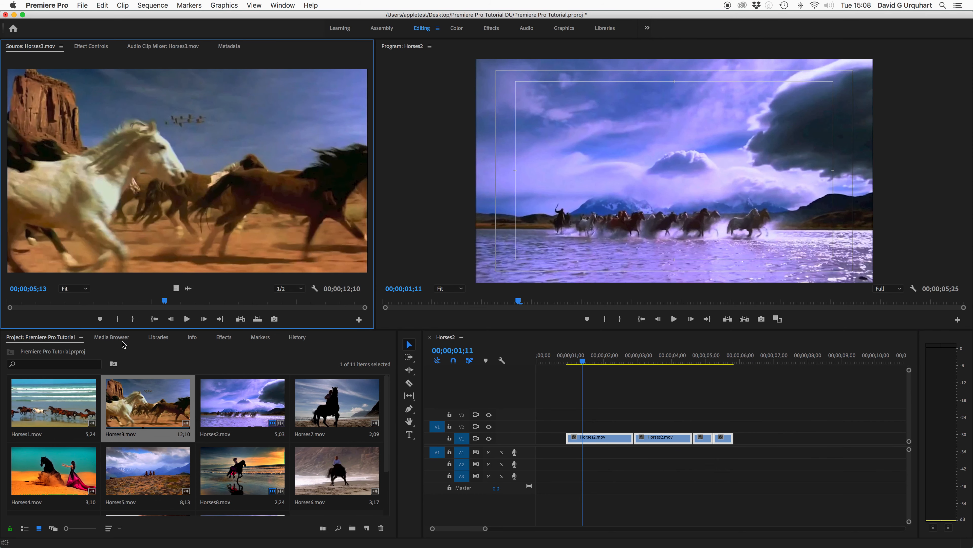
drag(176, 288, 738, 465)
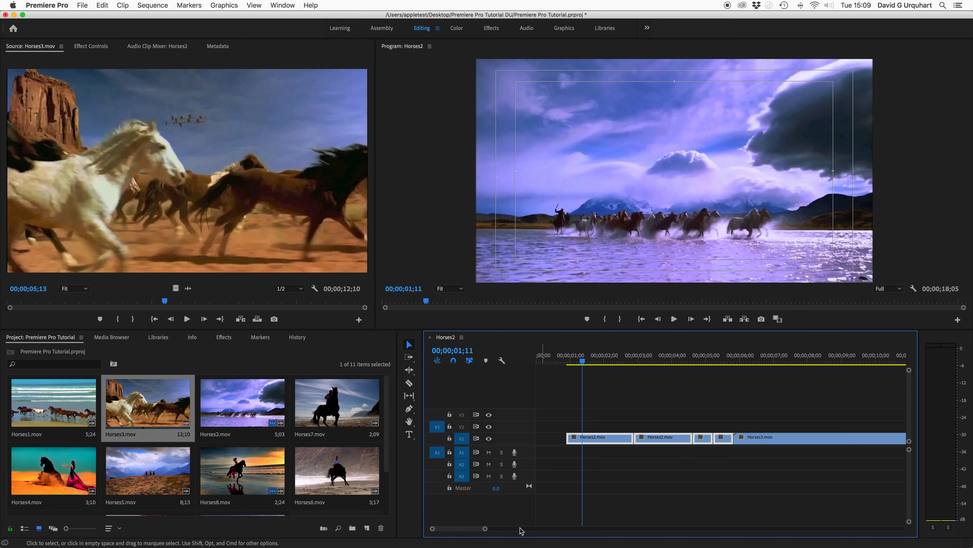
Cut the Horses3.mov clip on V1 in six places with the Razor tool, alternating longer and shorter pieces
drag(486, 529, 527, 532)
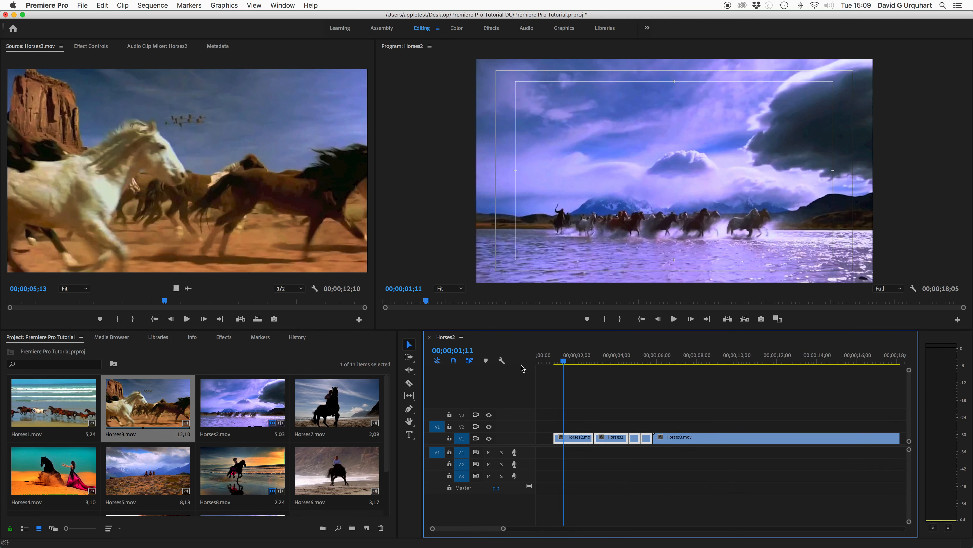
click(409, 383)
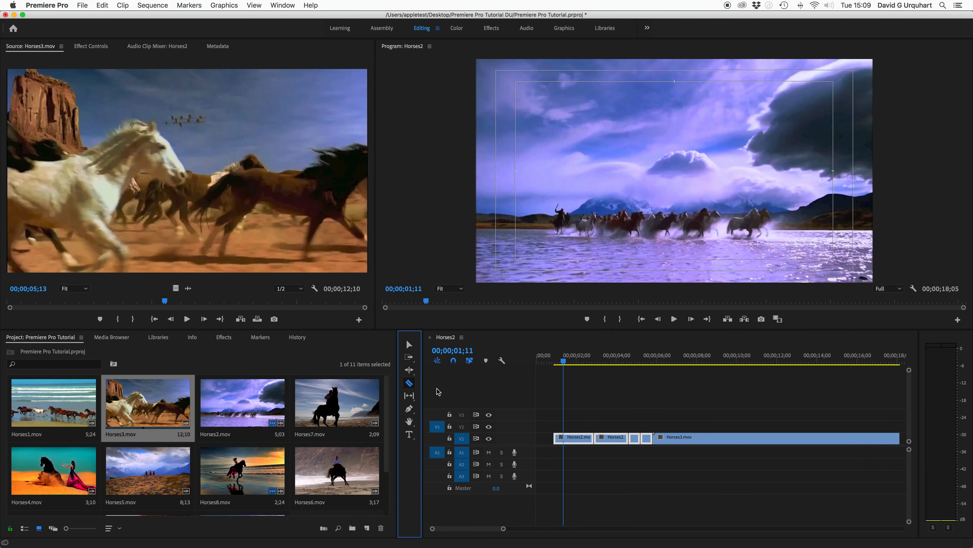
click(877, 437)
click(853, 438)
click(803, 439)
click(784, 439)
click(747, 439)
click(724, 439)
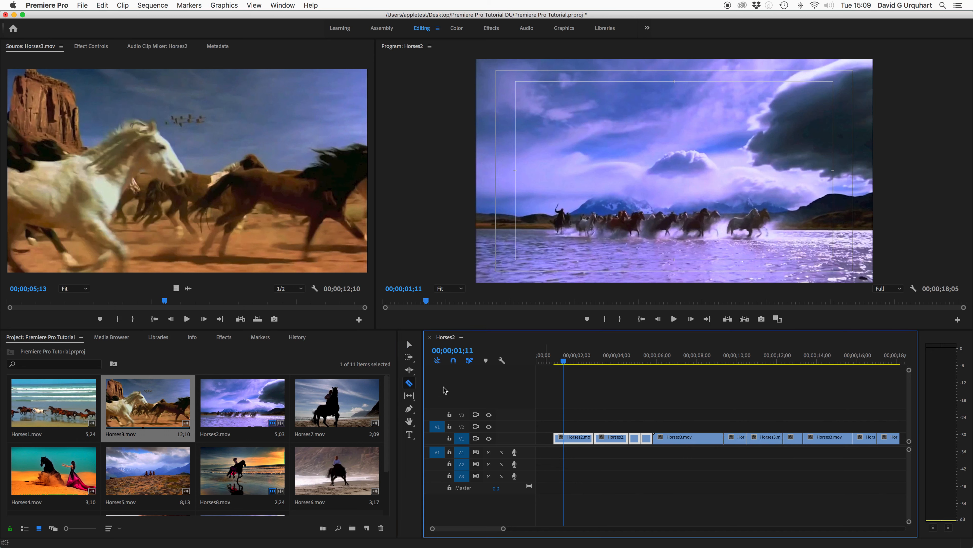
Delete the second, fourth and sixth pieces of Horses3.mov from V1
key(v)
click(866, 440)
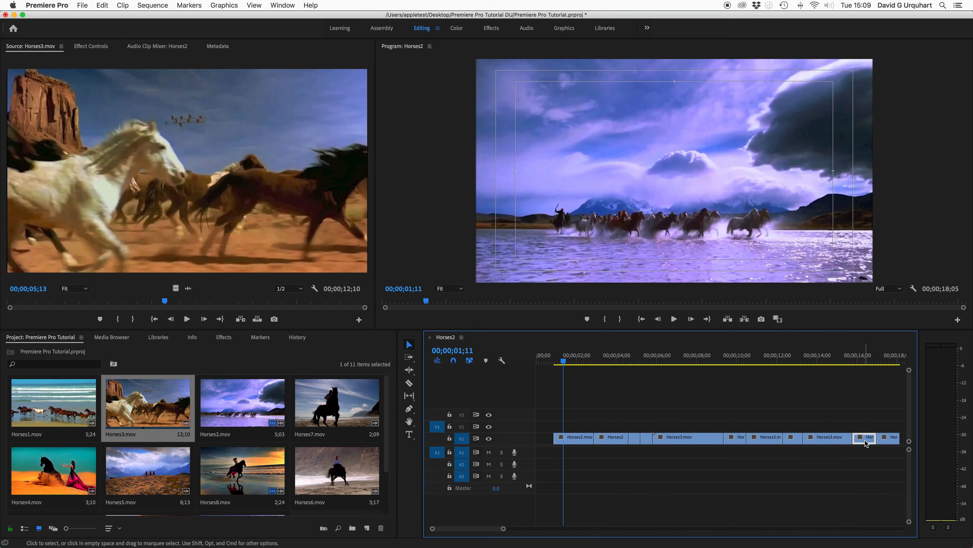
key(Delete)
click(793, 437)
key(Delete)
click(735, 437)
key(Delete)
Move the remaining Horses3.mov pieces earlier on V1 so they adjoin without gaps, ending at 00;00;14;25
drag(768, 446, 745, 445)
click(813, 441)
drag(812, 442, 770, 442)
drag(881, 443, 816, 444)
Play the whole sequence from before the first clip to review the assembled cuts
mouse_move(564, 365)
mouse_down()
mouse_move(537, 364)
mouse_move(552, 367)
mouse_up()
key(space)
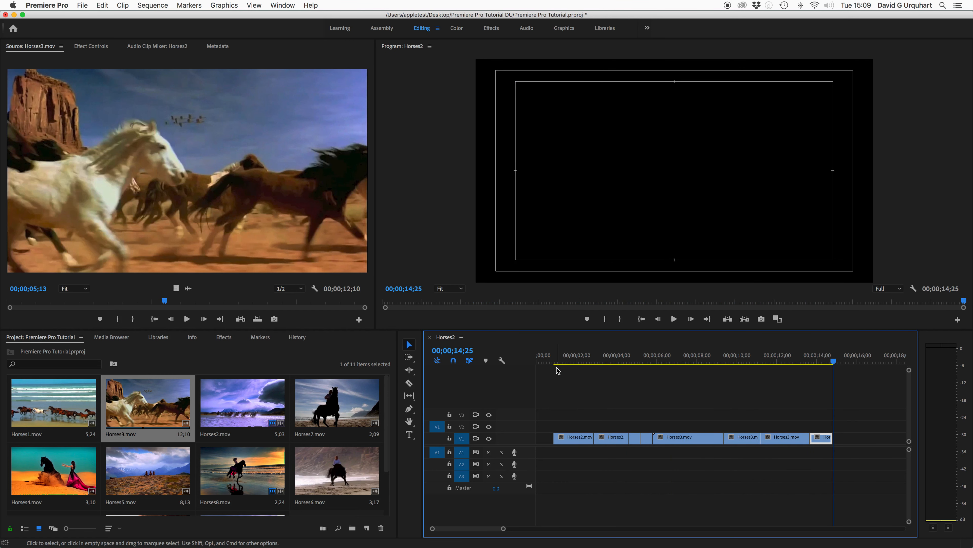
key(space)
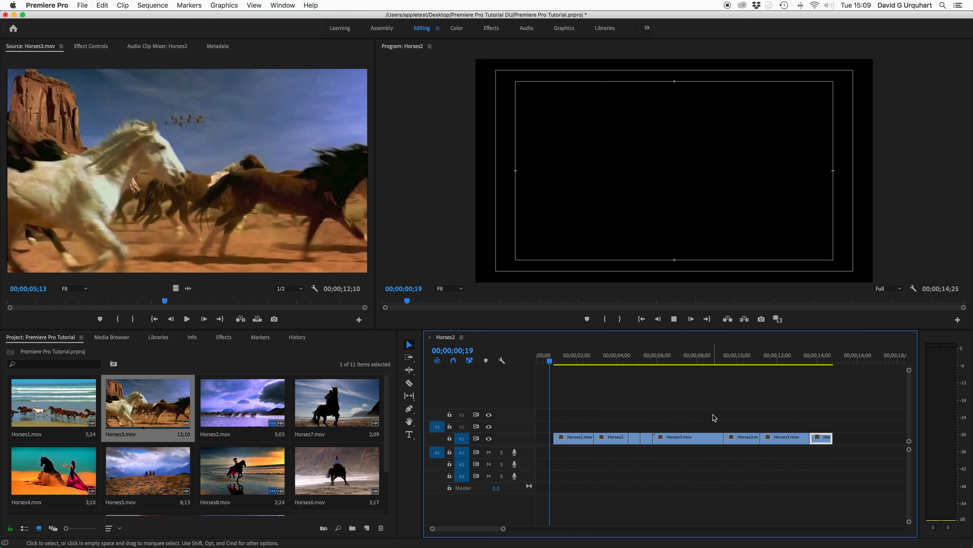
key(space)
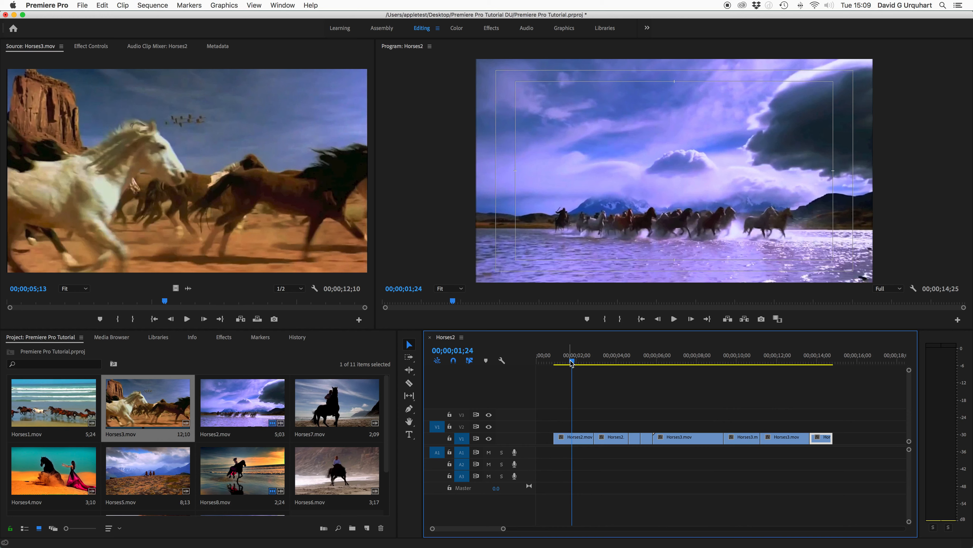
Move the sequence playhead to 00;00;03;26 and display the available effects and transitions
click(615, 363)
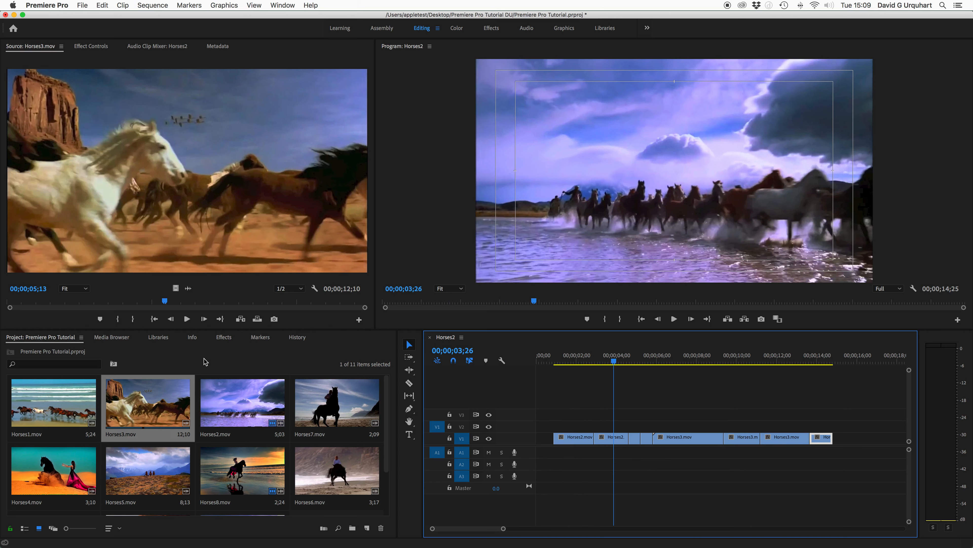
click(224, 337)
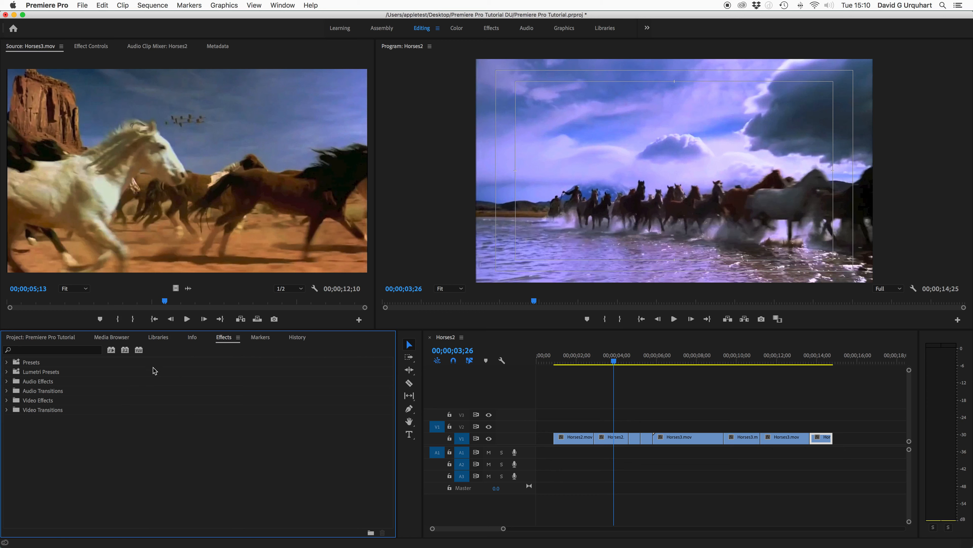
Search the effects for "cross" and select the Cross Dissolve video transition
click(34, 351)
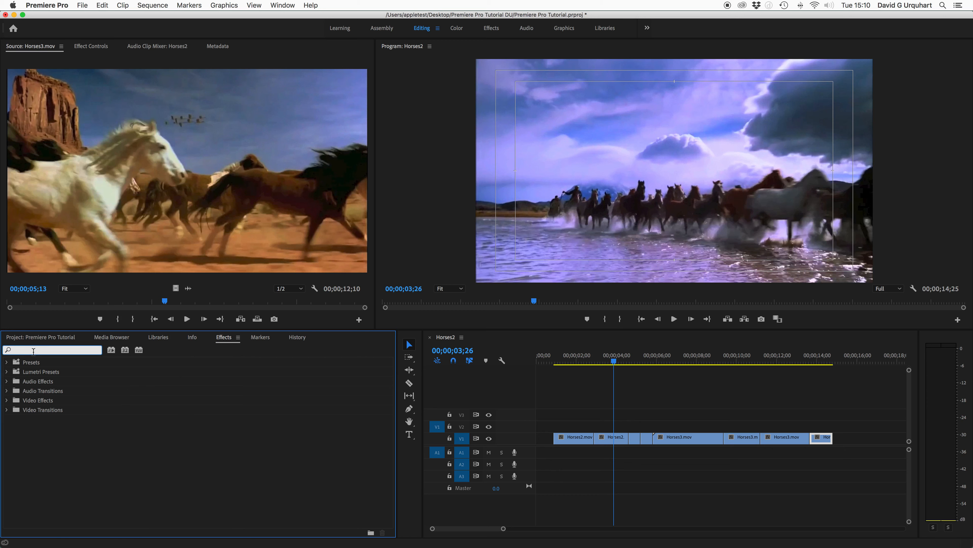
text(cross)
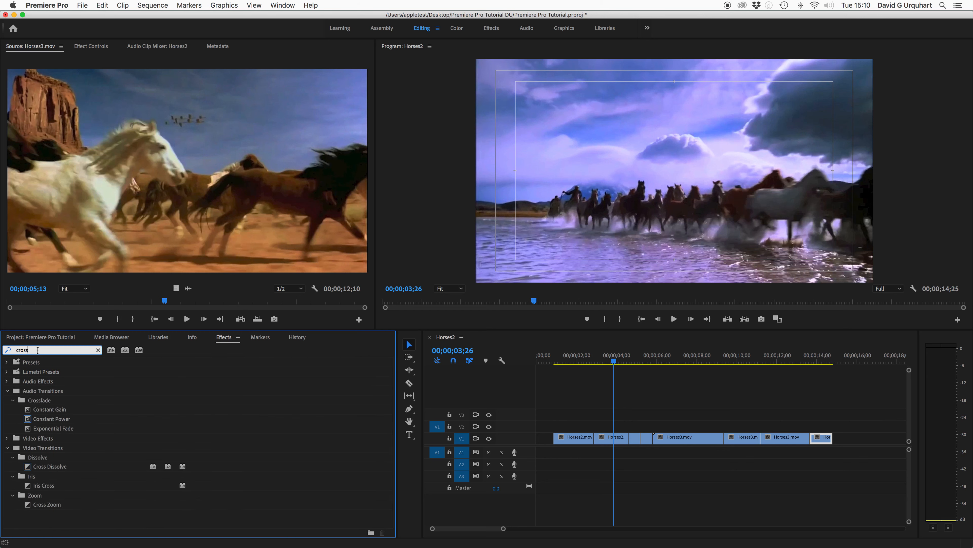
click(32, 468)
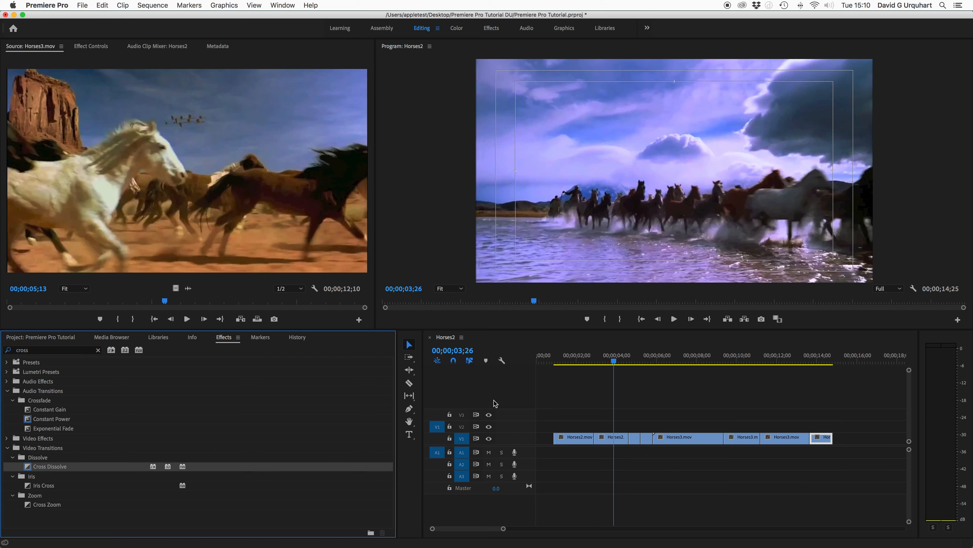
Apply Cross Dissolve to the cut at the end of the second Horses2.mov clip on V1, at 00;00;04;19
drag(610, 363, 630, 368)
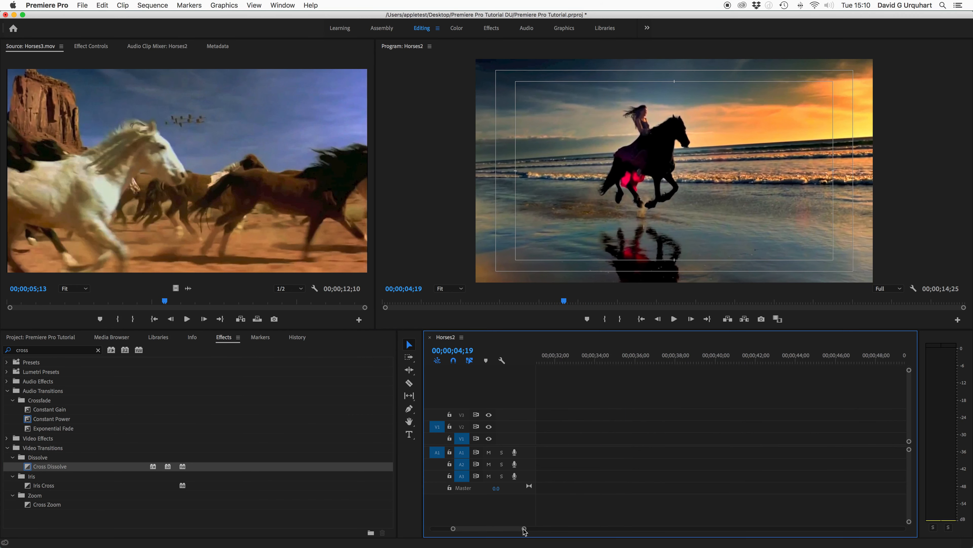
mouse_move(498, 529)
mouse_down()
mouse_move(539, 530)
mouse_move(505, 531)
mouse_up()
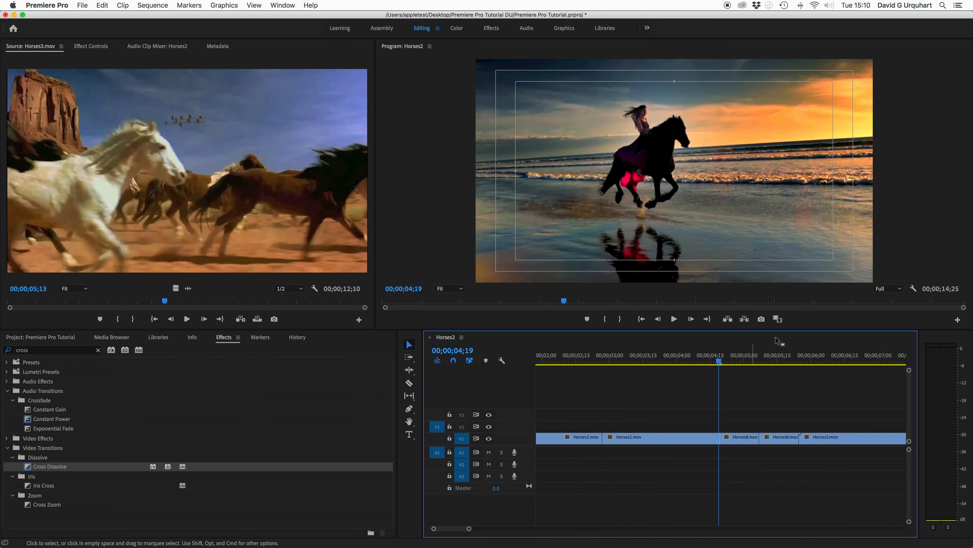
click(719, 362)
mouse_move(719, 363)
mouse_down()
mouse_move(709, 364)
mouse_move(720, 365)
mouse_up()
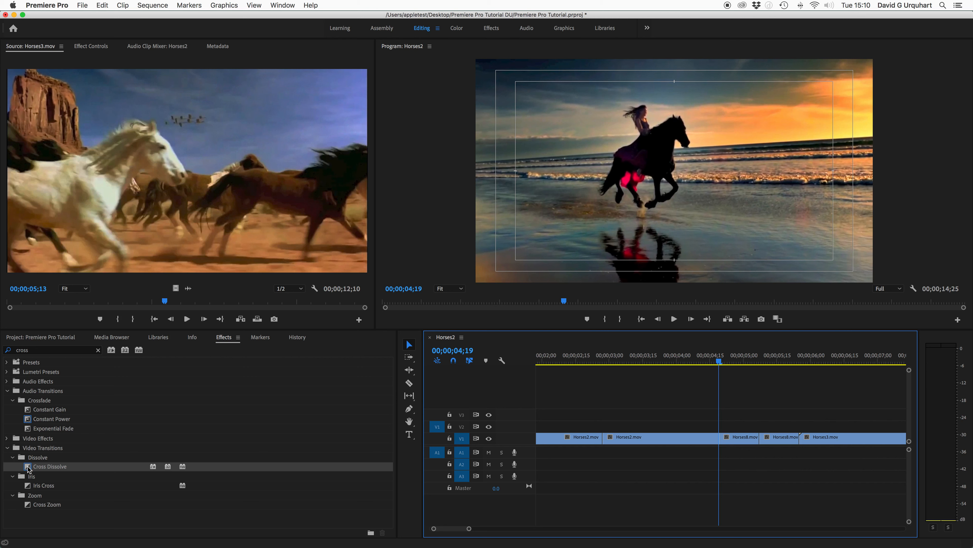
drag(28, 468, 92, 461)
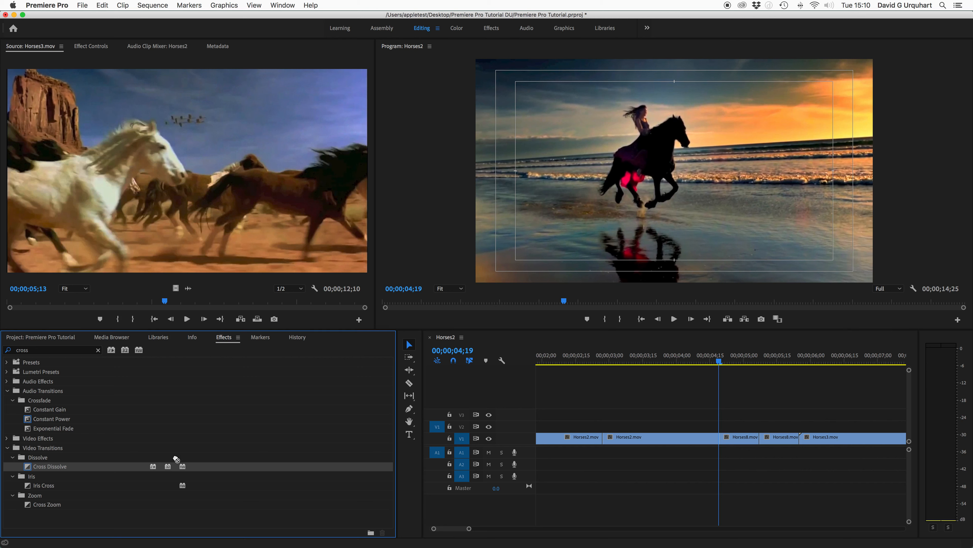
drag(406, 449, 812, 449)
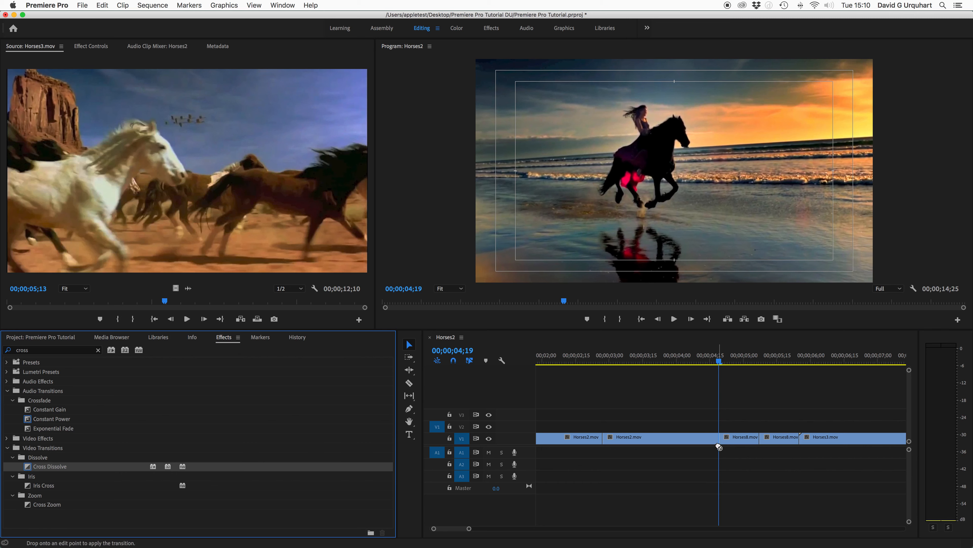
drag(718, 446, 718, 441)
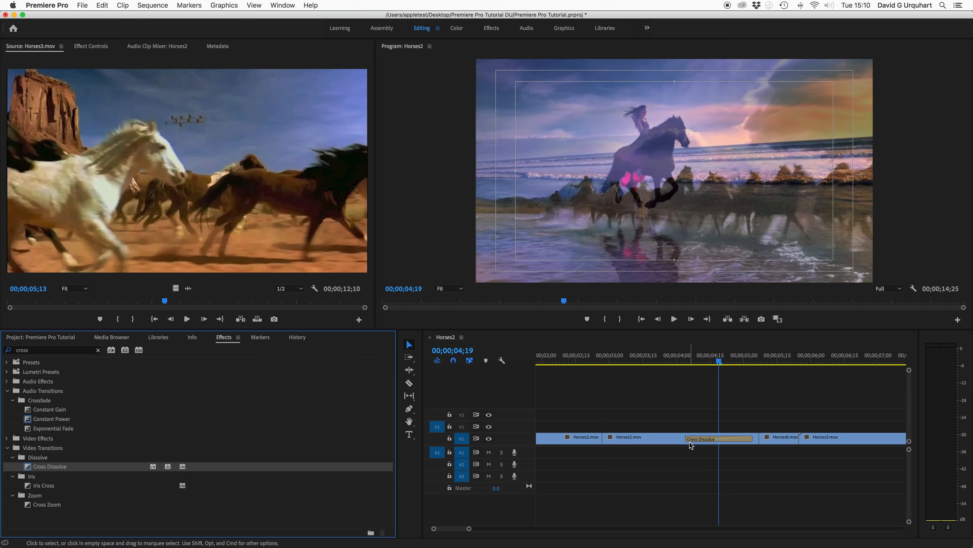
Play the sequence from before the new Cross Dissolve to review the transition
drag(719, 362, 653, 368)
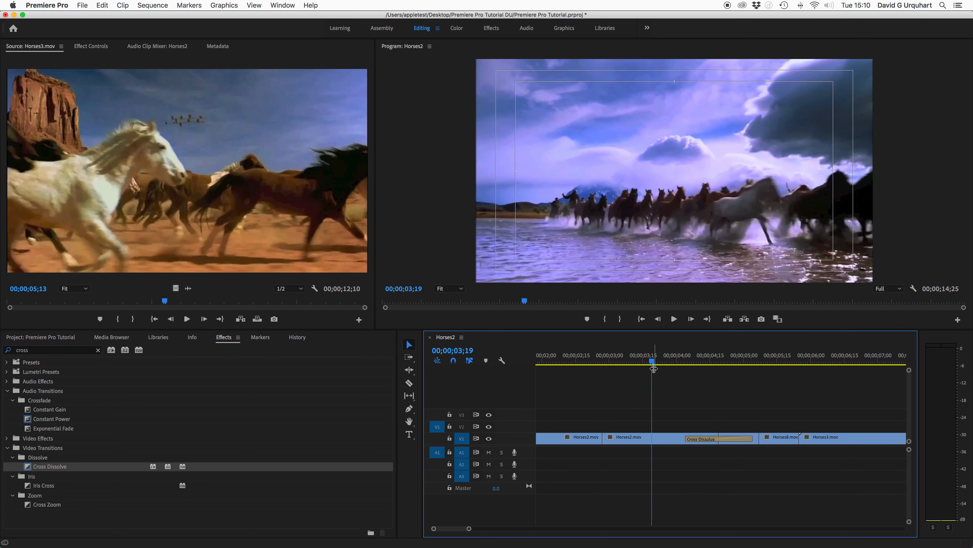
key(space)
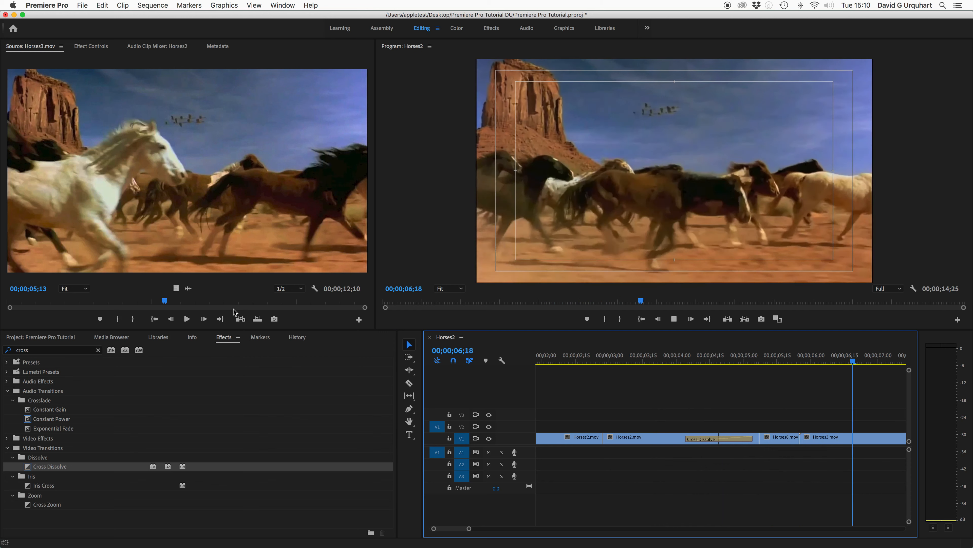
key(space)
drag(869, 362, 669, 381)
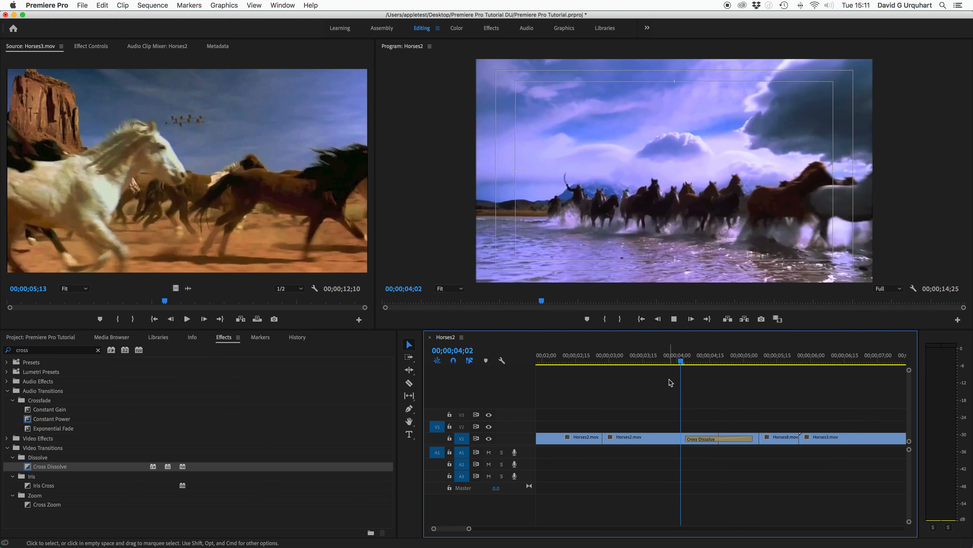
key(space)
key(space)
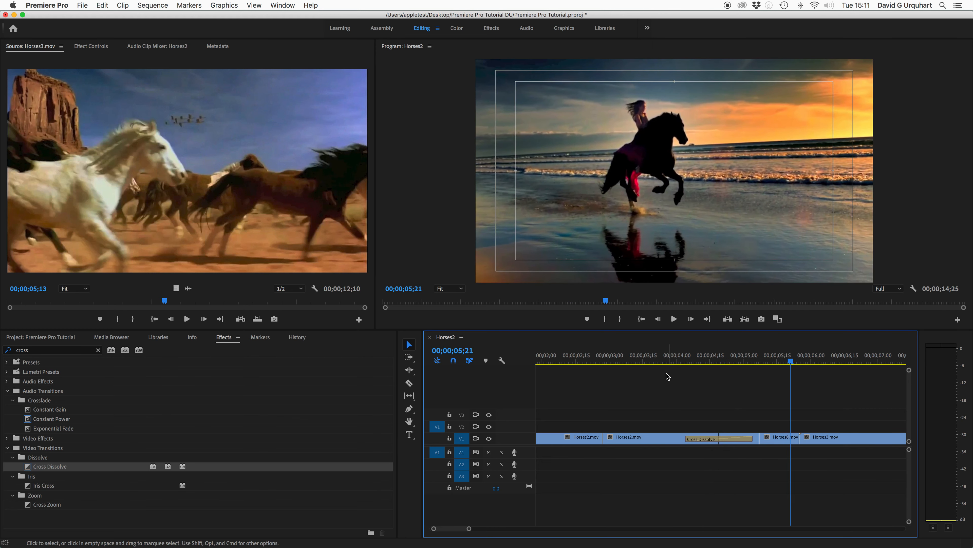
Apply Cross Dissolve to the cut between the two Horses2.mov clips and to the start of the first clip
drag(30, 471, 609, 445)
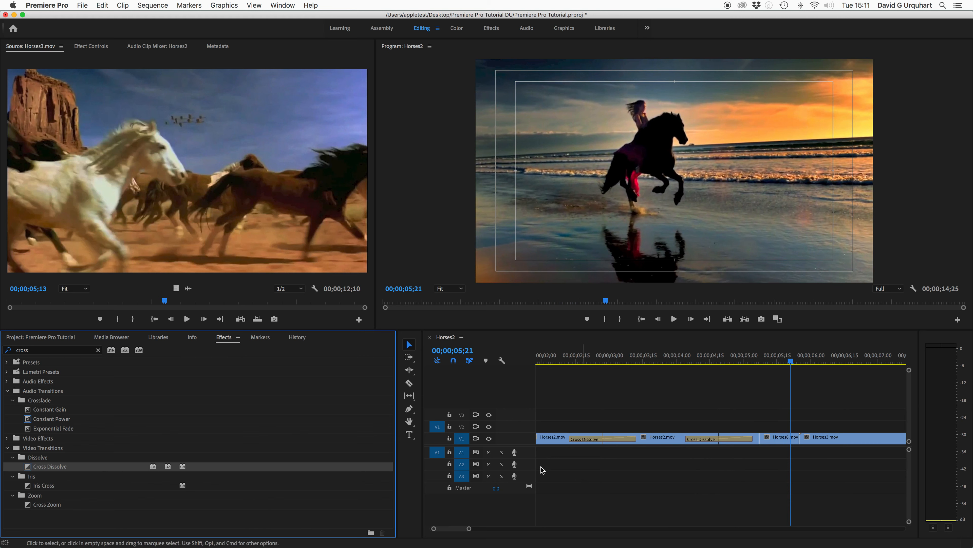
drag(915, 451, 802, 438)
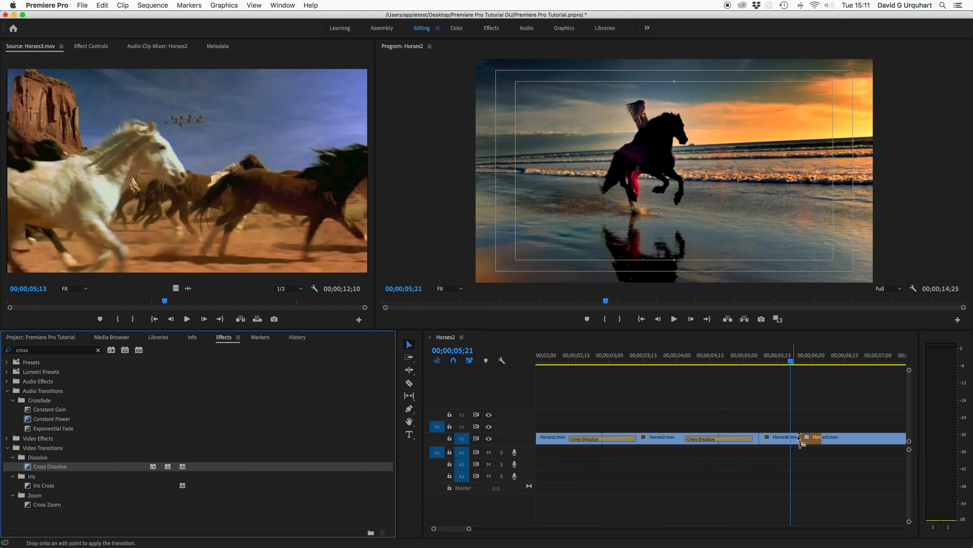
drag(790, 361, 515, 378)
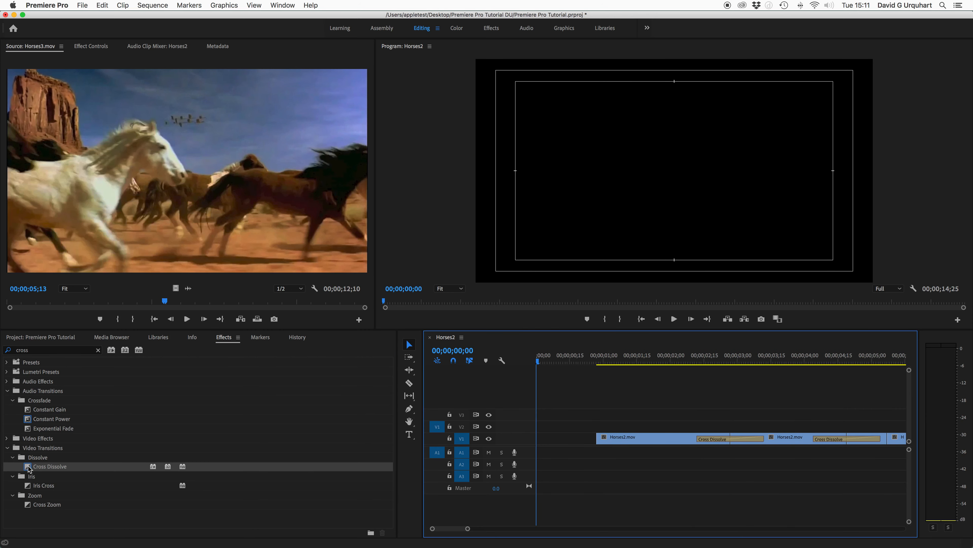
drag(29, 467, 610, 483)
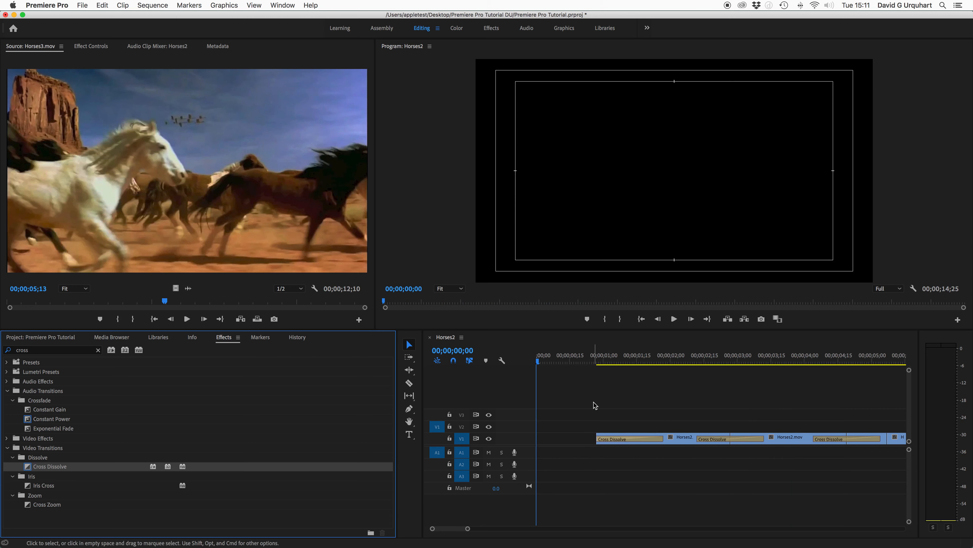
Play the beginning of the sequence to review the opening dissolve from black
click(587, 362)
key(space)
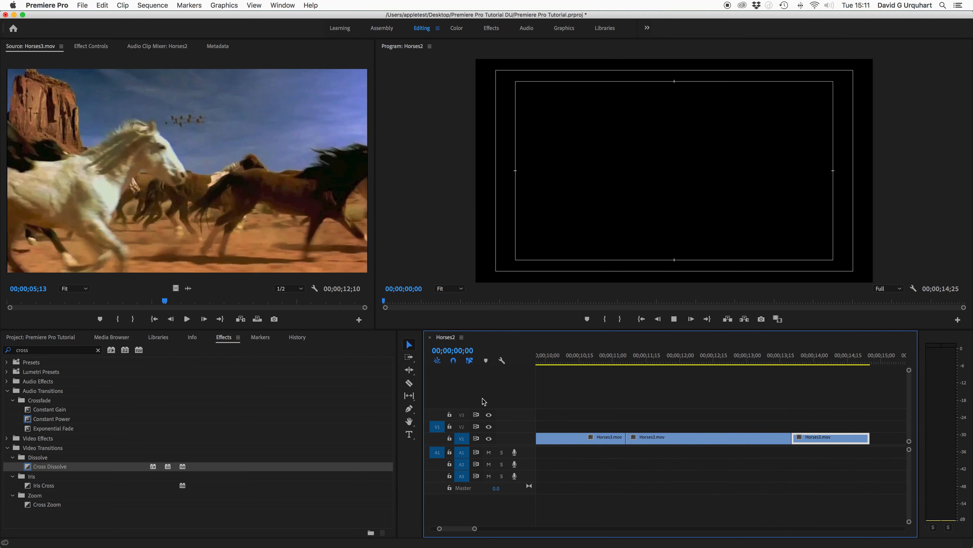
key(space)
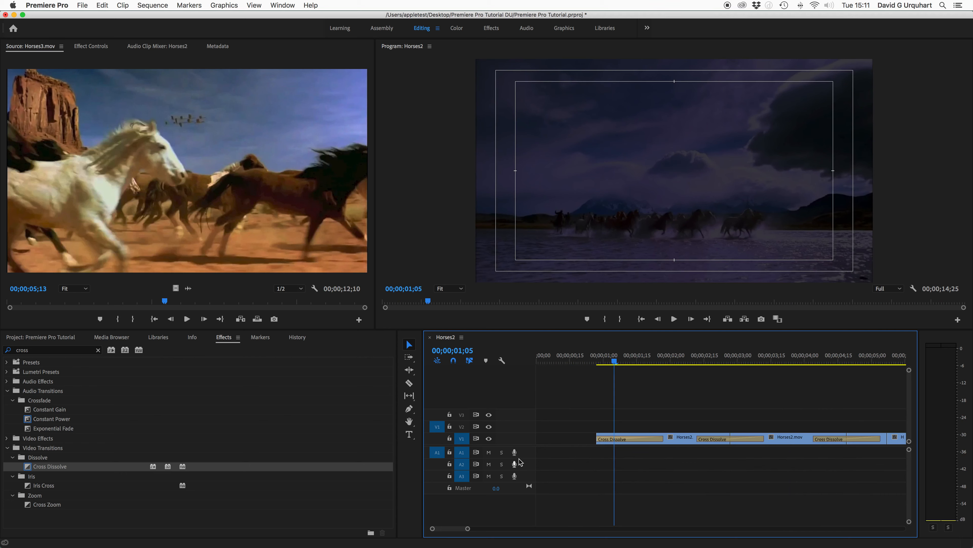
Apply Cross Dissolve to the cut between the last two Horses3.mov clips and delete that transition again
scroll(777, 416, down, 5)
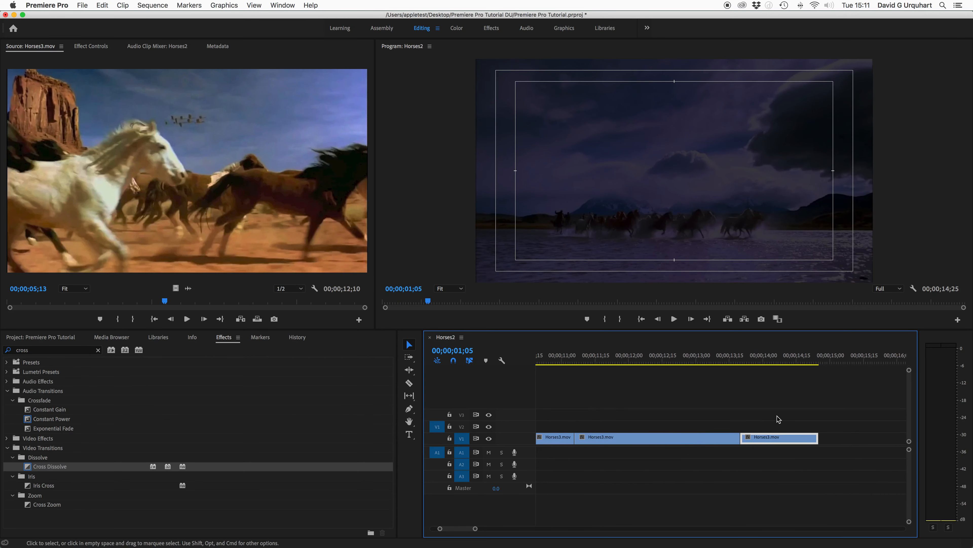
drag(26, 467, 729, 440)
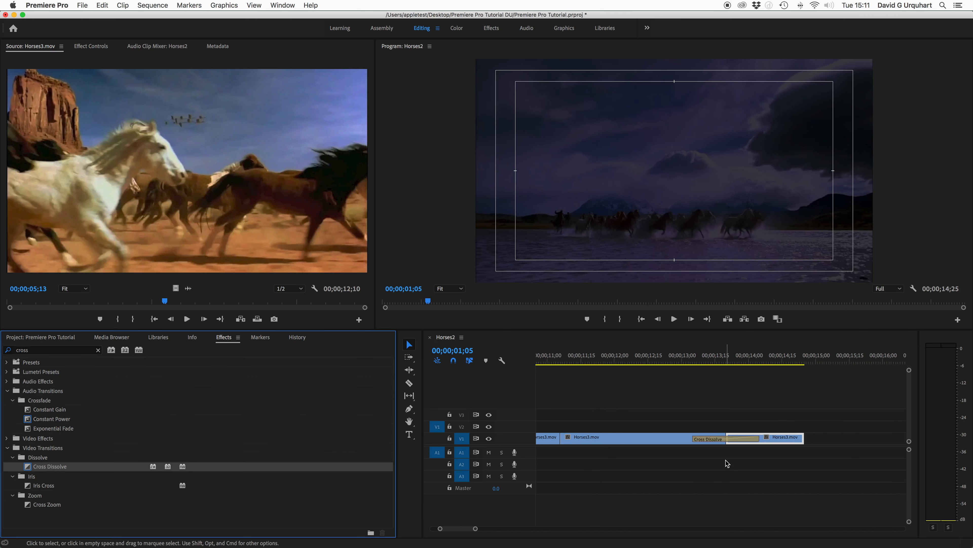
click(711, 443)
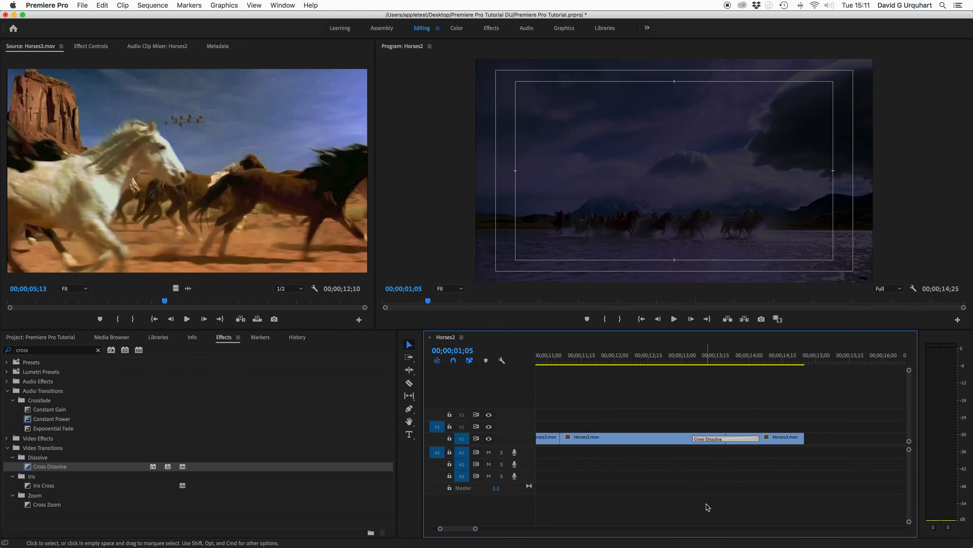
key(Delete)
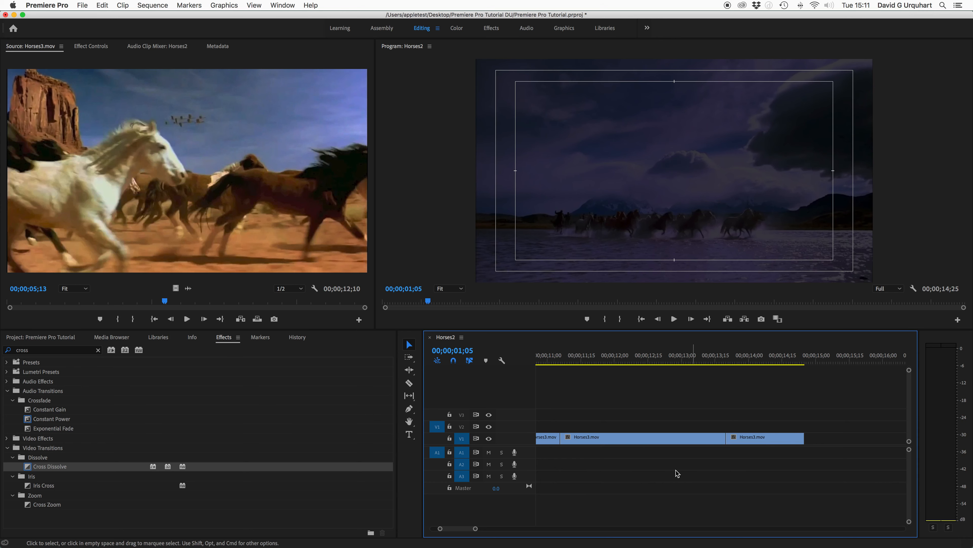
Move the sequence playhead to 00;00;02;00 and save the project
scroll(674, 462, left, 10)
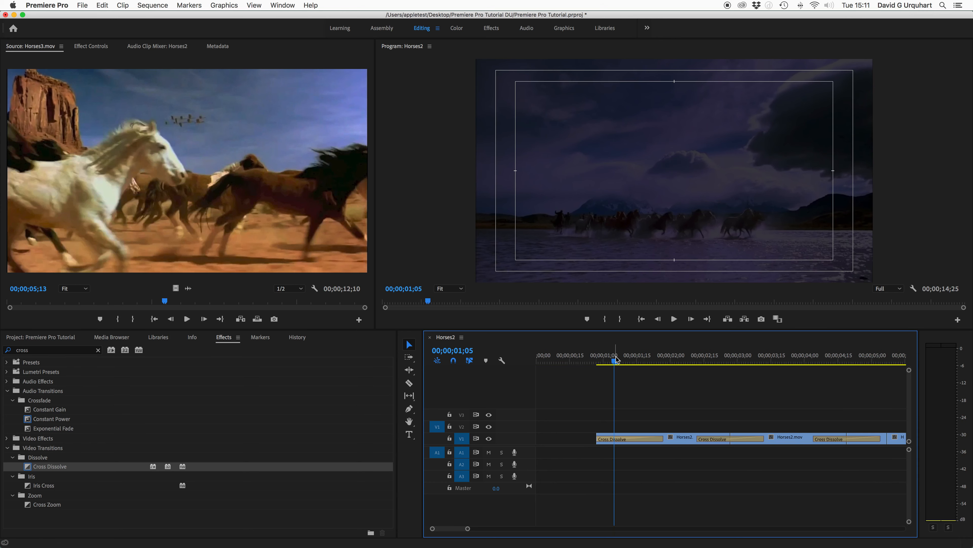
drag(614, 362, 670, 367)
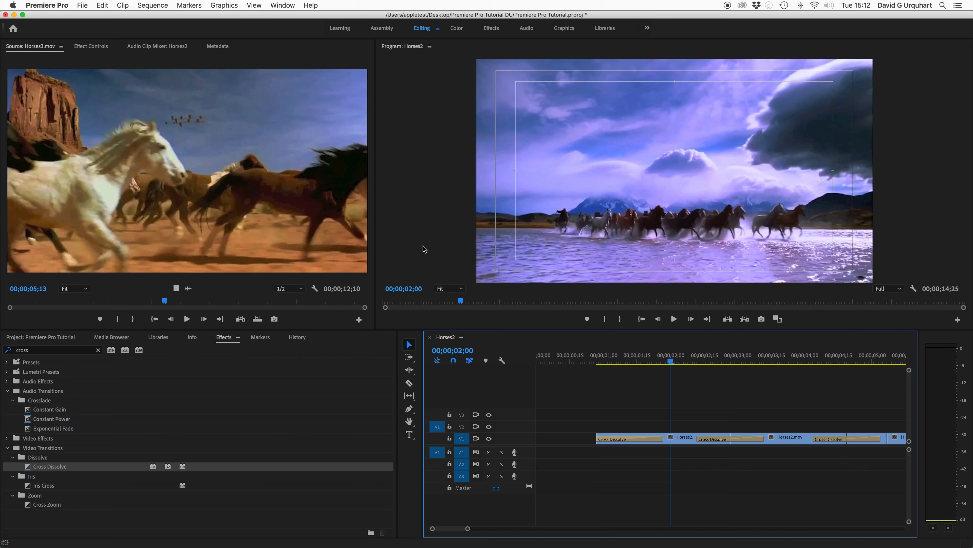
click(82, 4)
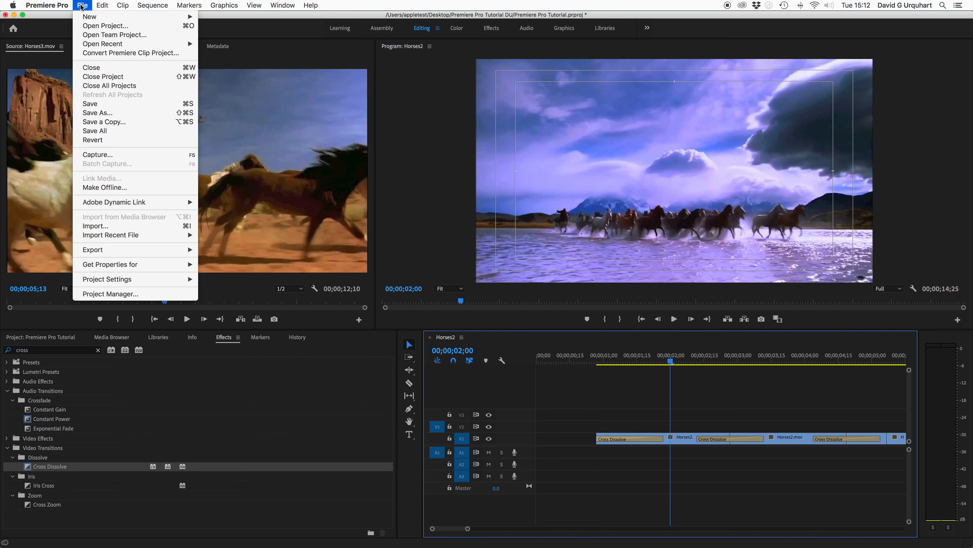
click(93, 108)
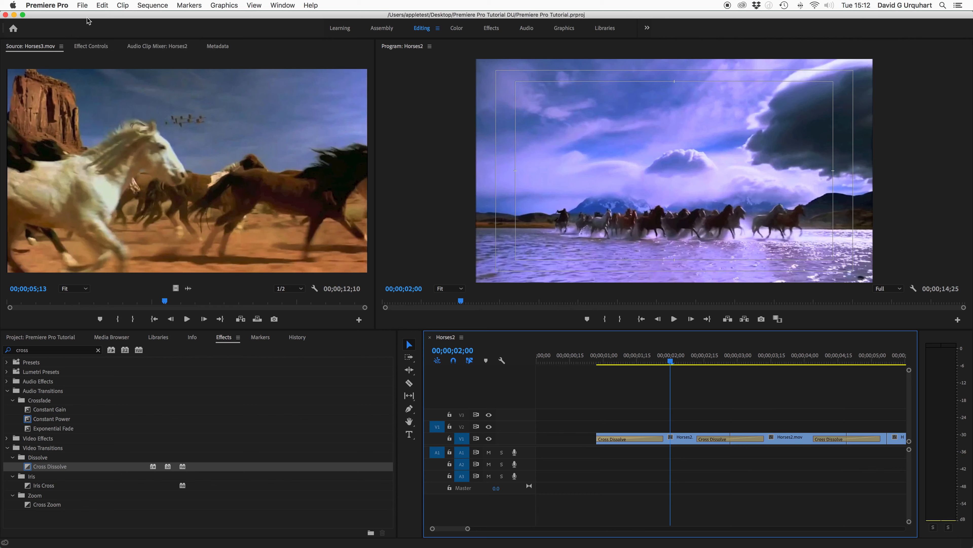
Create a 960 × 540 legacy title named Title 01 with a 29.97 fps Drop-Frame timebase and square pixels
click(83, 5)
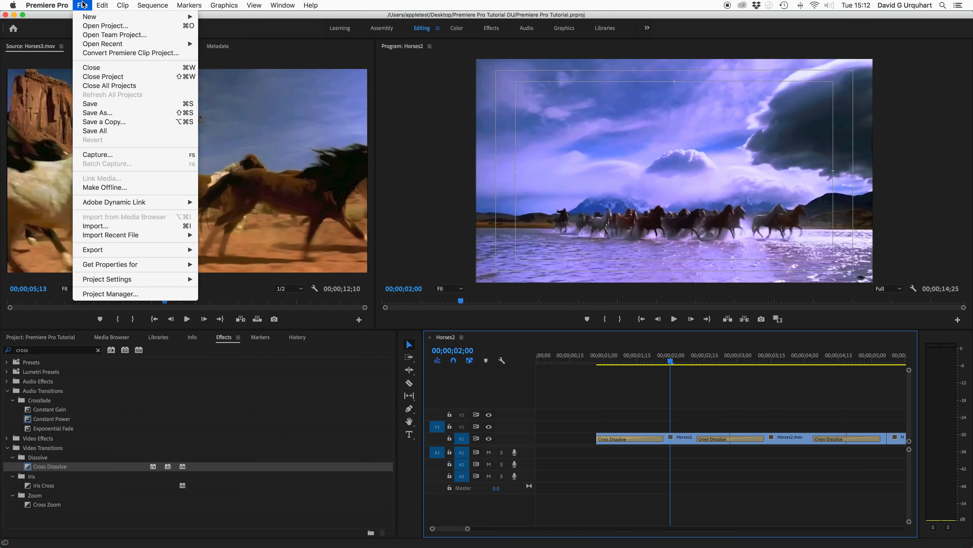
mouse_move(90, 20)
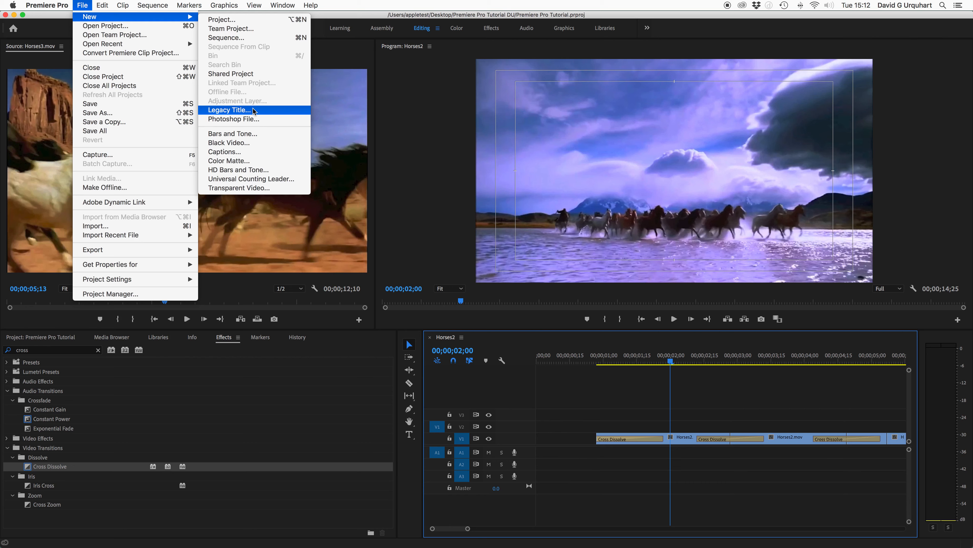
click(262, 111)
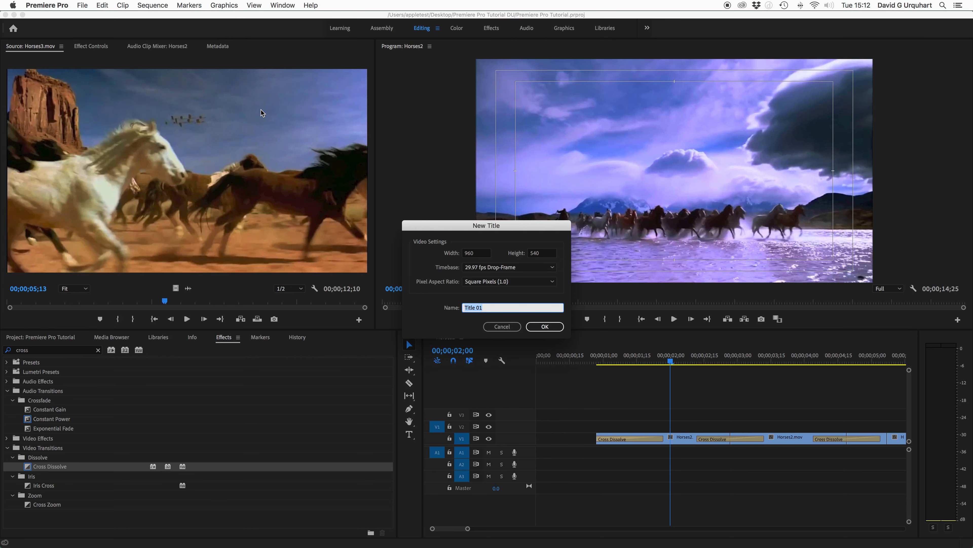
drag(441, 230, 385, 177)
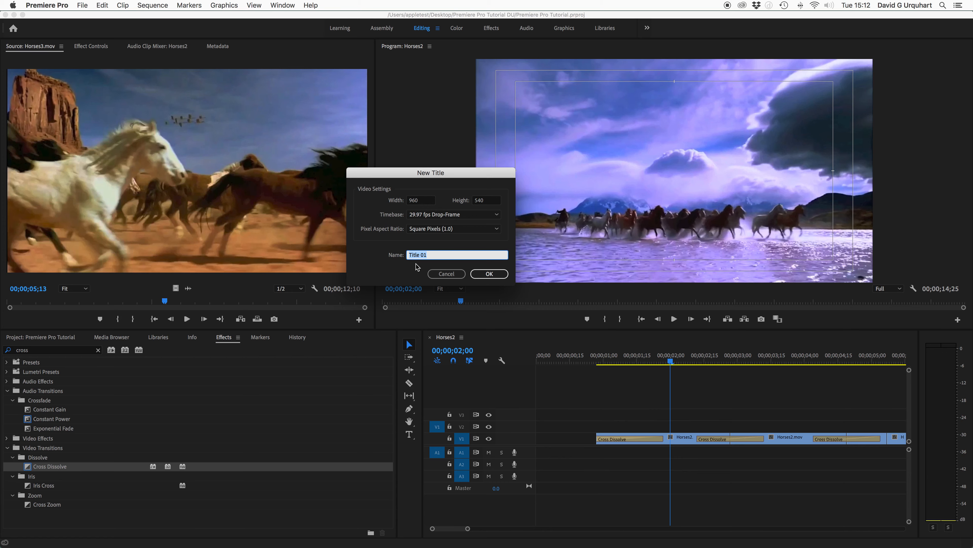
click(490, 275)
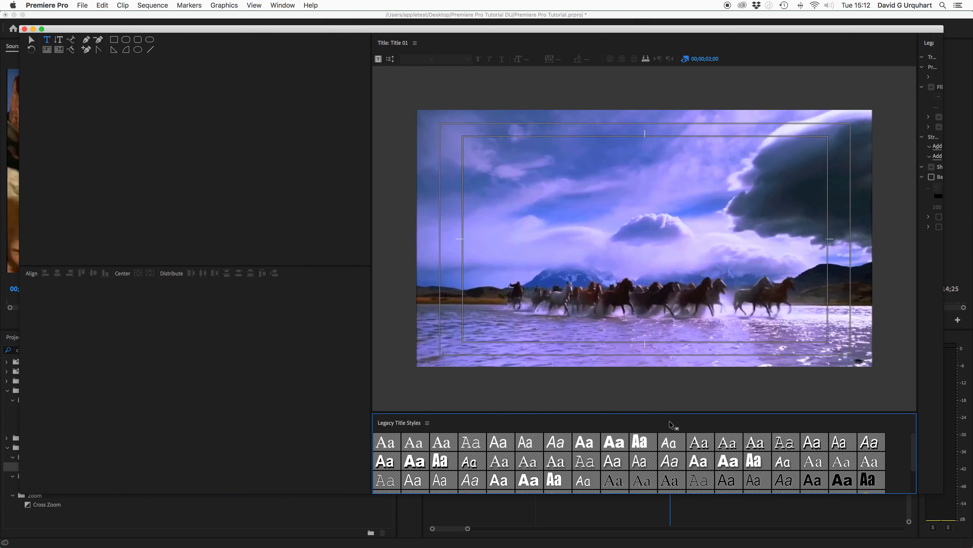
Move the sequence playhead to 00;00;00;24 and add the text STALLIONS in the upper part of the title frame
drag(617, 30, 588, 387)
drag(671, 361, 578, 28)
click(504, 213)
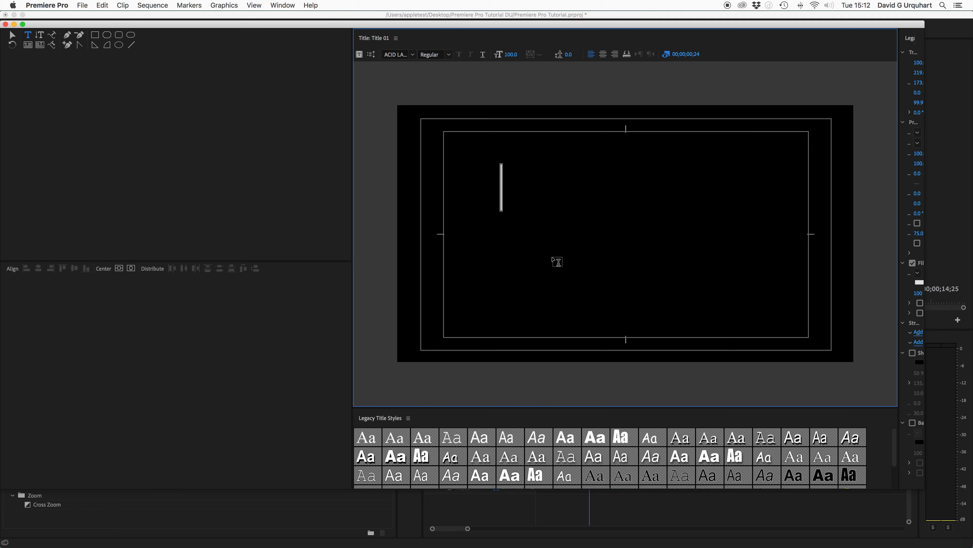
text(STA)
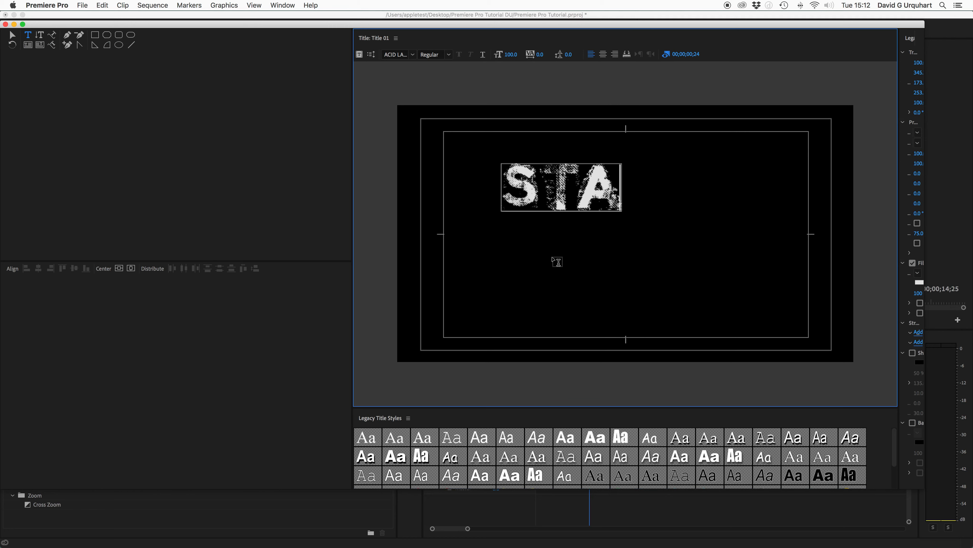
text(LLIONS)
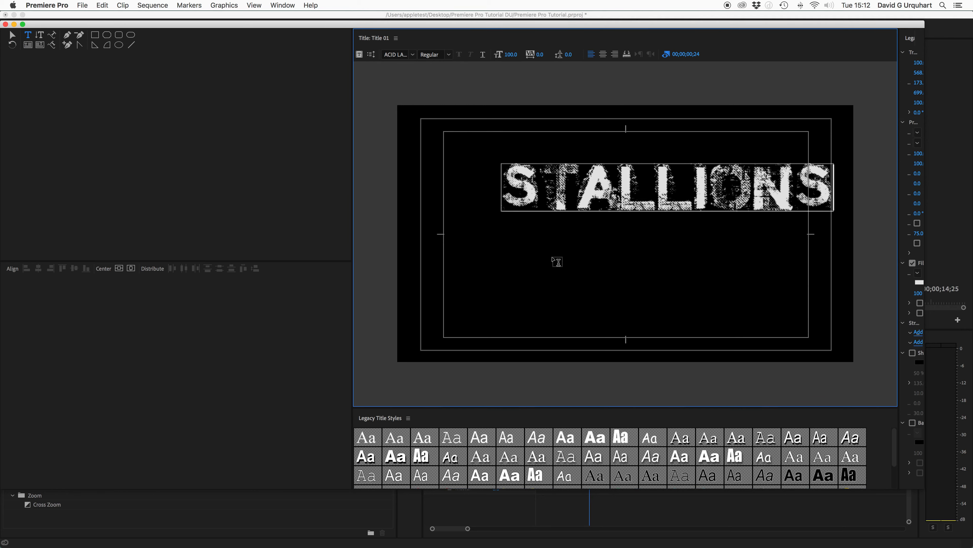
Move the STALLIONS text toward the middle of the title frame, and widen the title properties with the Properties section collapsed
click(12, 35)
drag(569, 192, 531, 218)
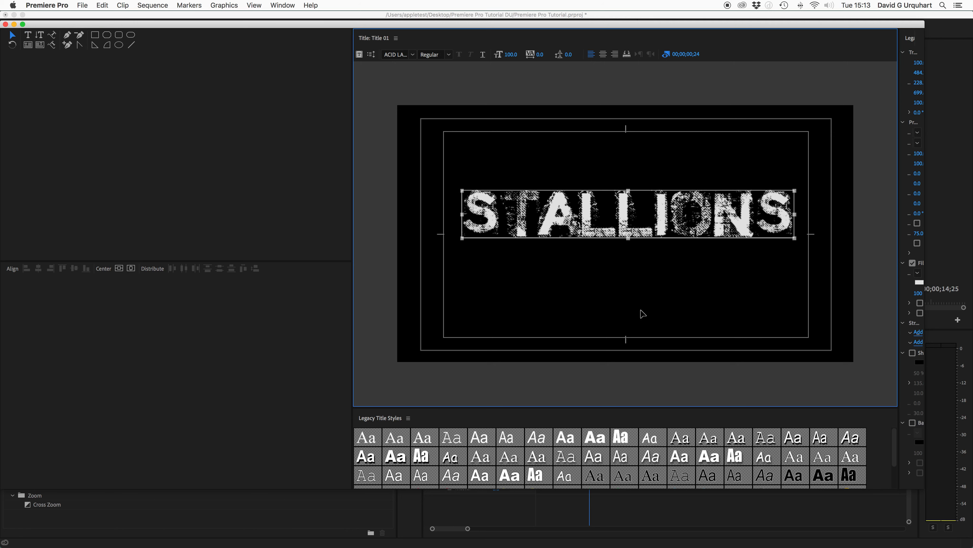
drag(742, 28, 730, 19)
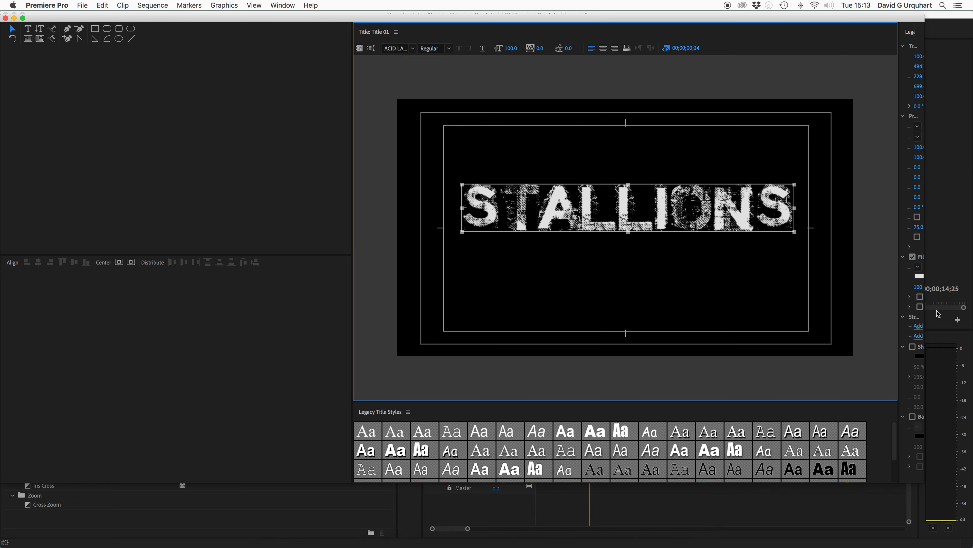
click(912, 120)
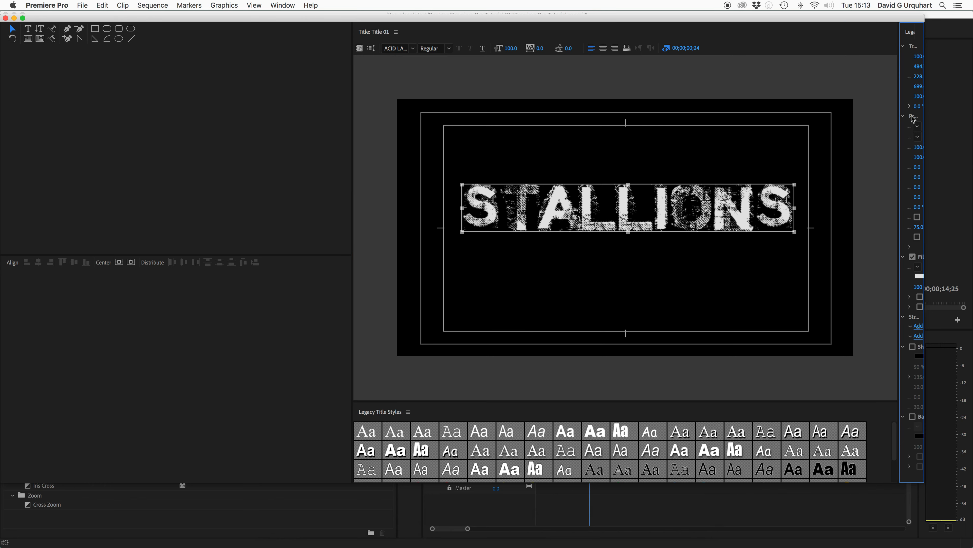
click(903, 116)
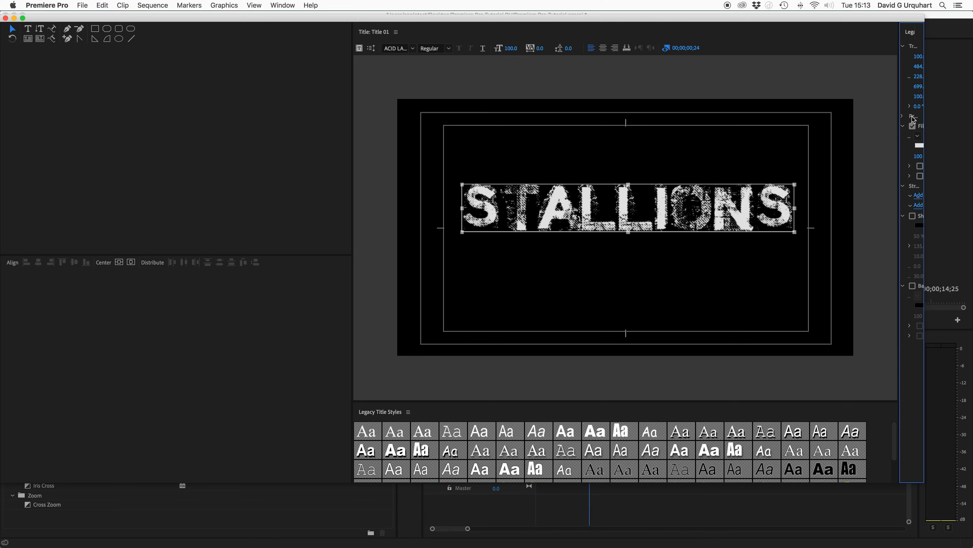
drag(924, 125, 775, 138)
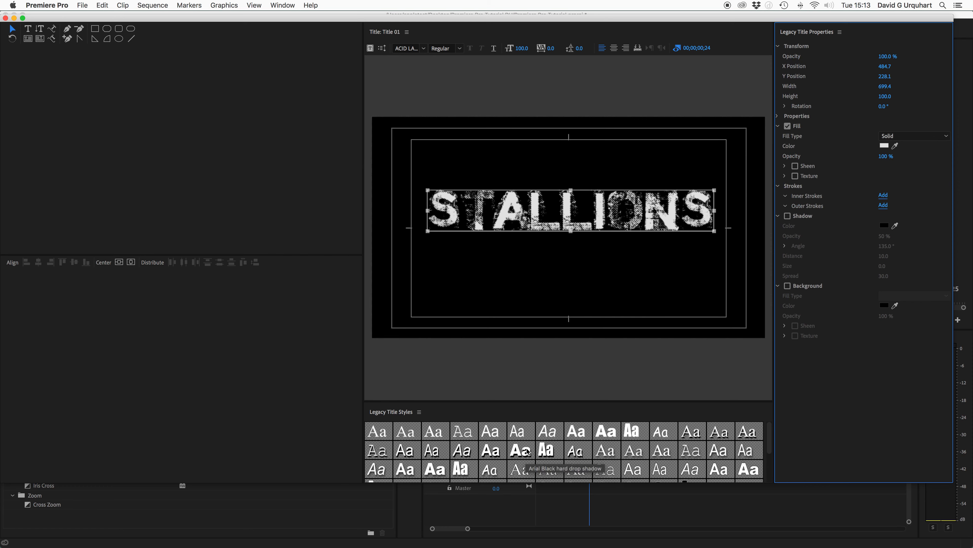
Try several legacy title styles on the text and apply the Impact Regular style with a 54% opacity, 19.0 spread shadow
click(548, 449)
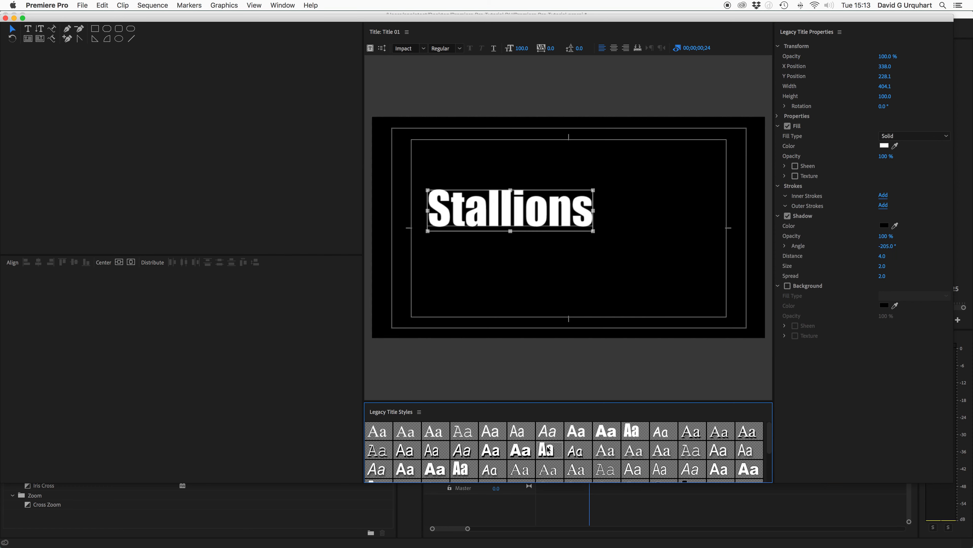
click(465, 451)
click(493, 452)
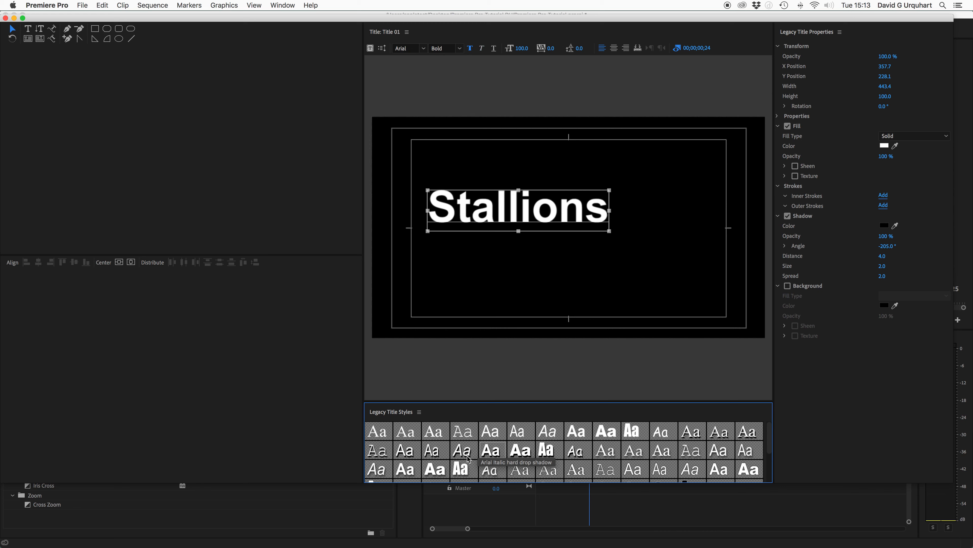
click(467, 471)
click(431, 472)
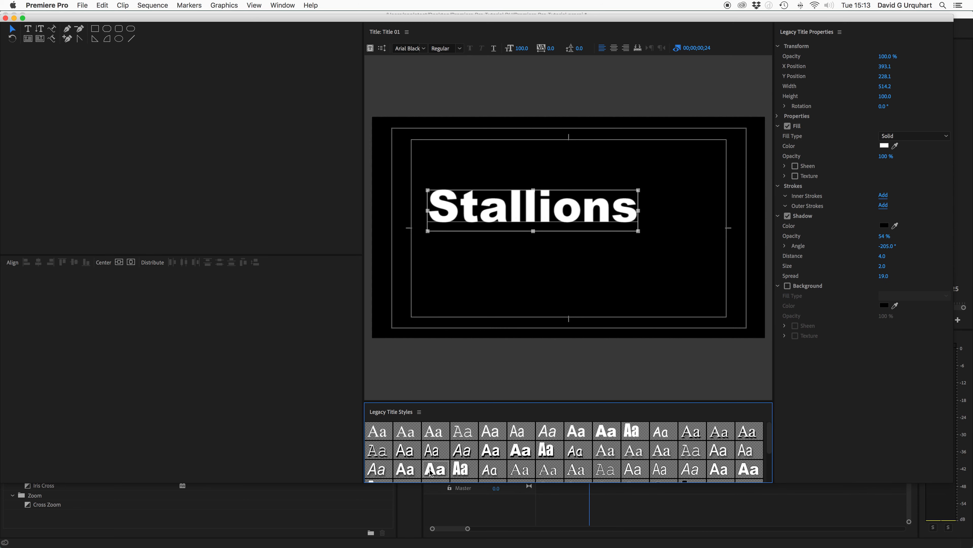
click(464, 471)
Move the title text toward the middle and center it horizontally and vertically in the frame
drag(520, 208, 563, 223)
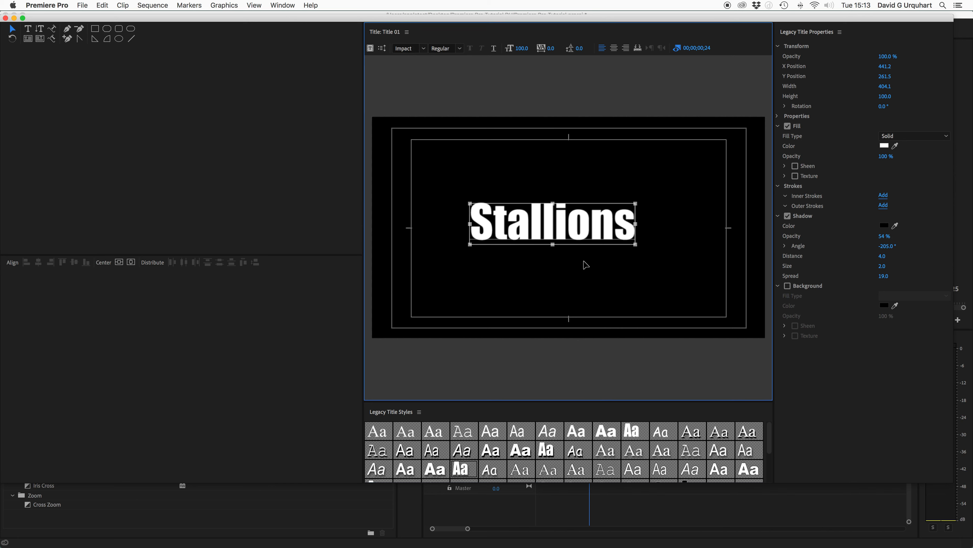
right_click(574, 223)
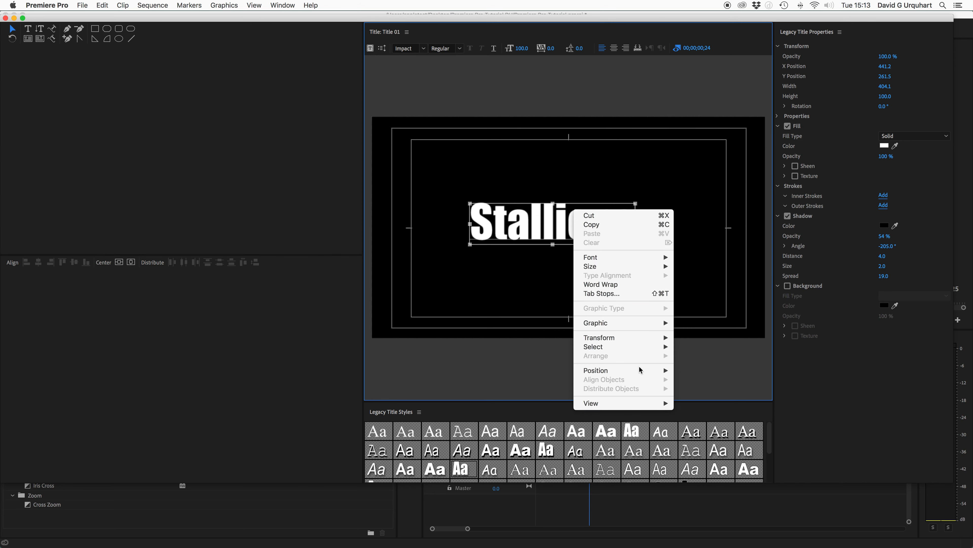
mouse_move(639, 369)
click(712, 370)
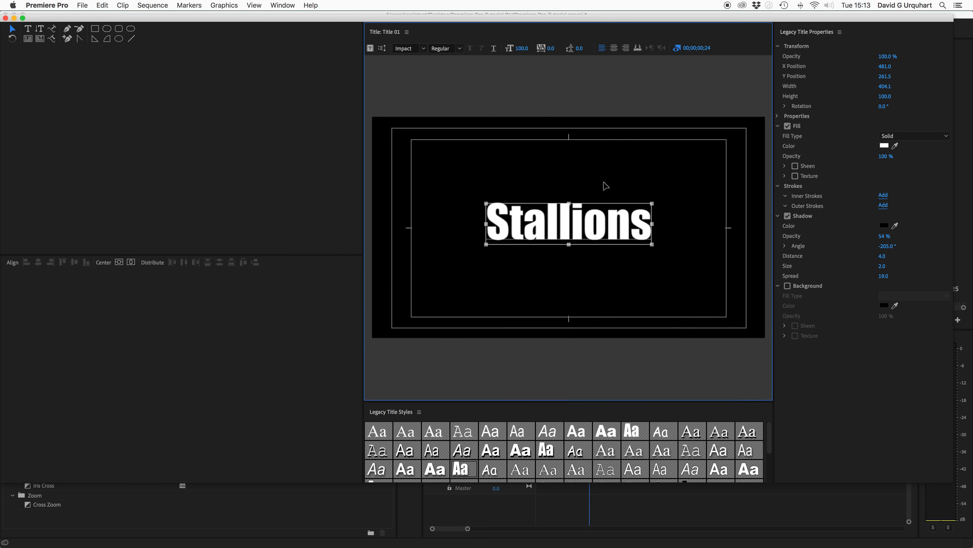
right_click(587, 224)
mouse_move(646, 373)
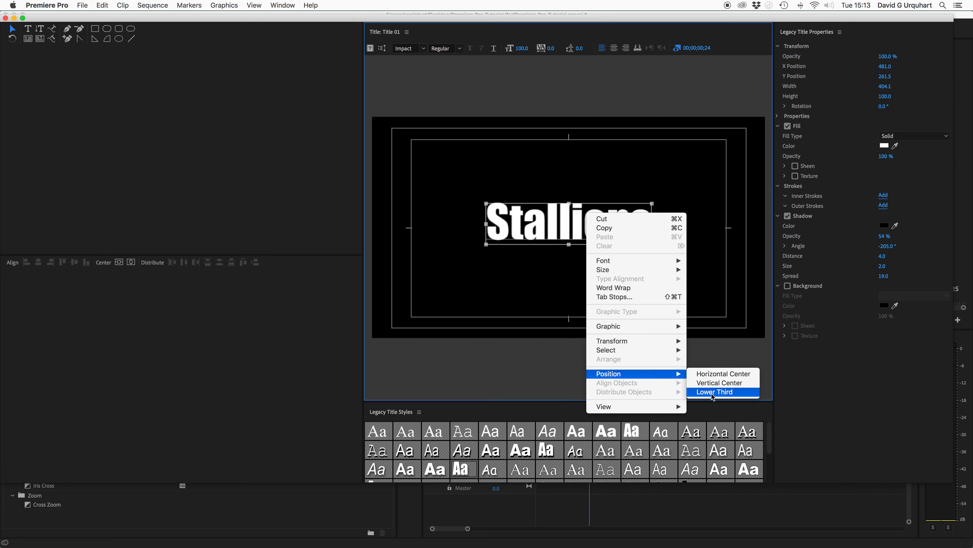
click(719, 384)
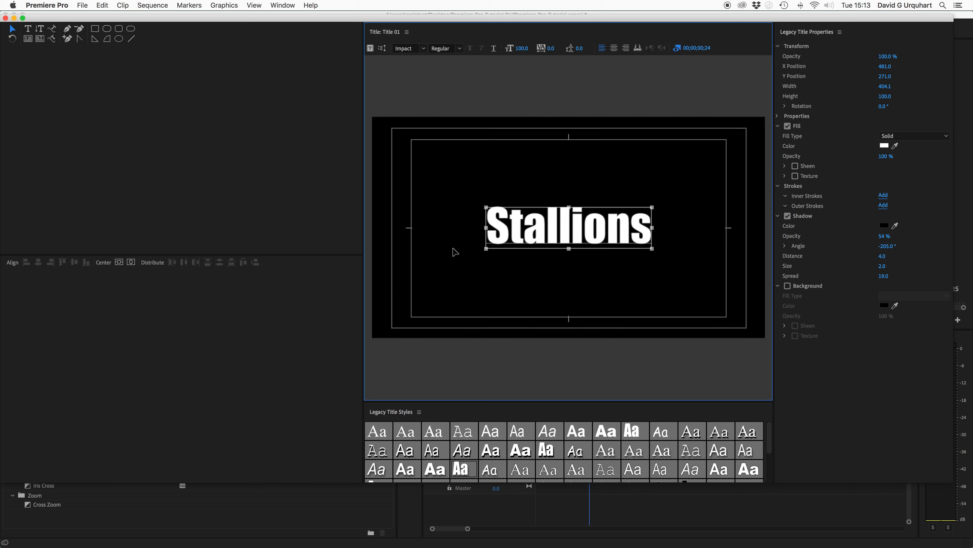
Close the title editor, show the project's media and make the project and timeline area taller
click(5, 18)
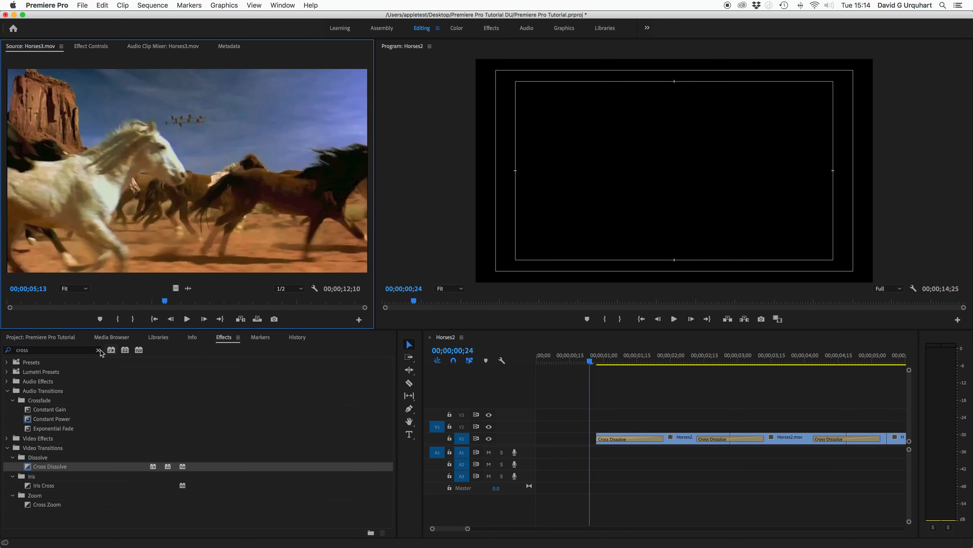
click(41, 338)
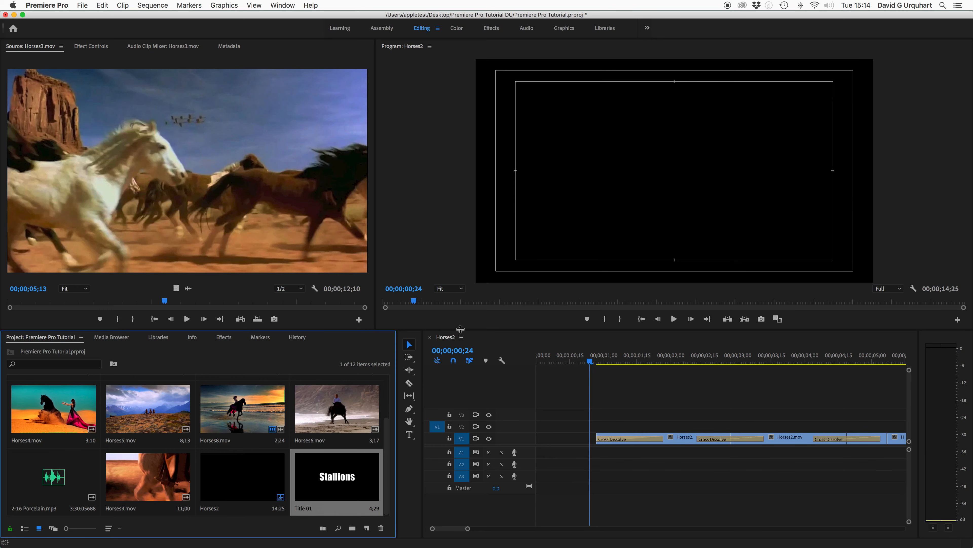
drag(460, 328, 460, 275)
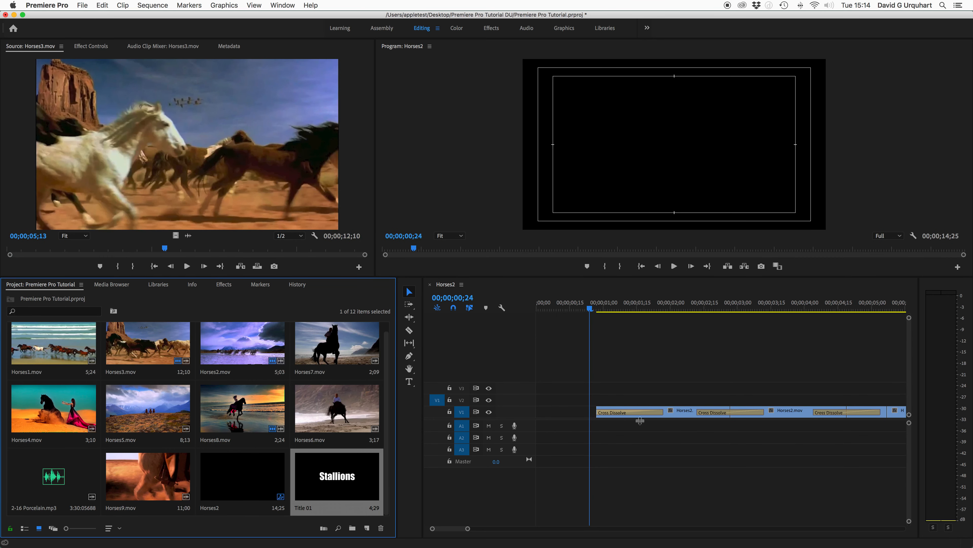
Shift all the horse clips to start at about 00;00;04;13 and return the playhead to the sequence start
drag(468, 530, 516, 529)
drag(784, 473, 539, 377)
drag(571, 417, 637, 415)
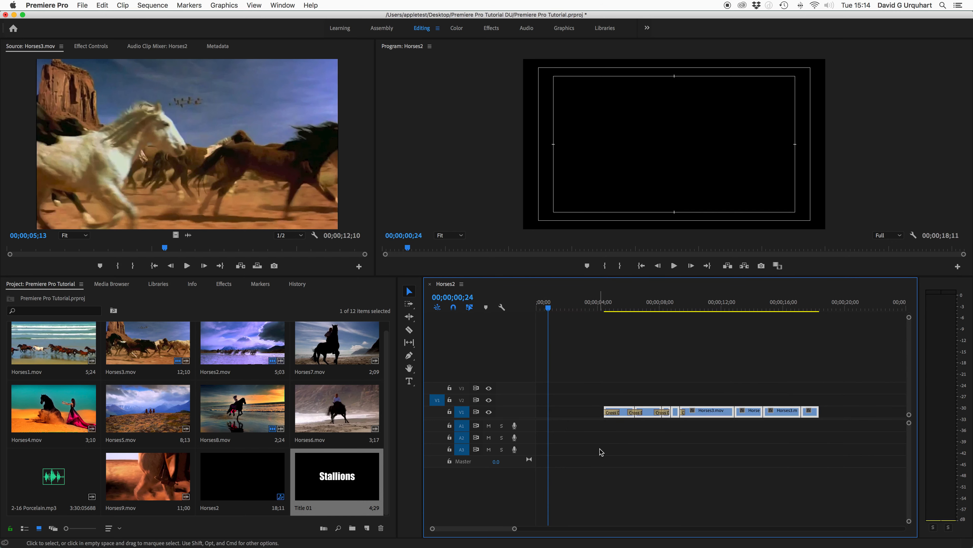
mouse_move(515, 529)
mouse_down()
mouse_move(524, 529)
mouse_move(502, 528)
mouse_up()
key(Home)
key(space)
key(space)
key(Home)
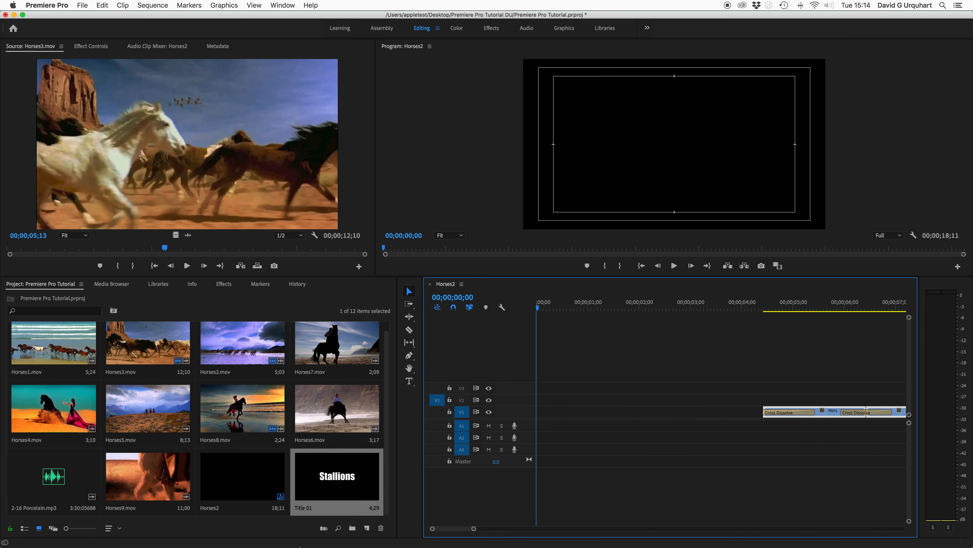
Shift all the horse clips further along V1 to start at about 00;00;12;08, leaving room for the title
drag(319, 498, 358, 494)
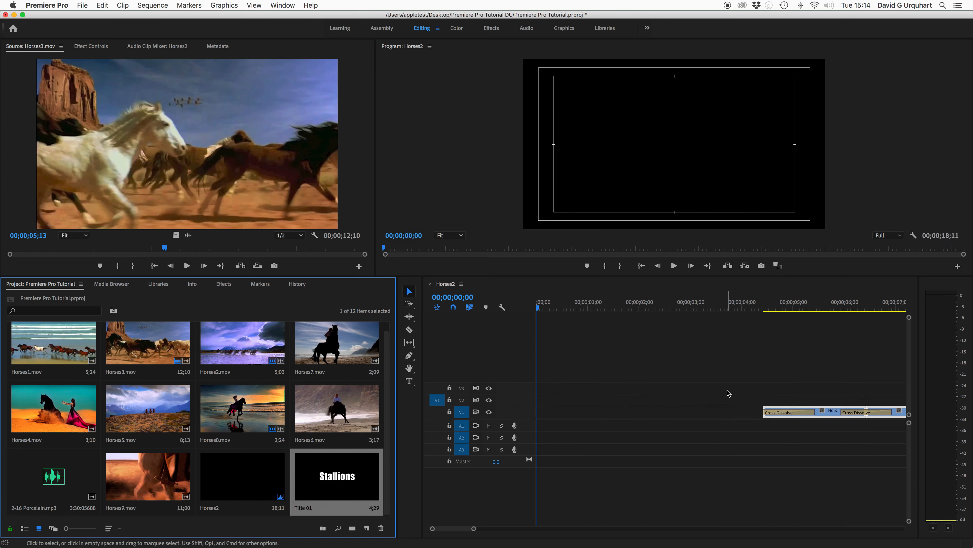
drag(474, 528, 537, 529)
drag(578, 372, 738, 455)
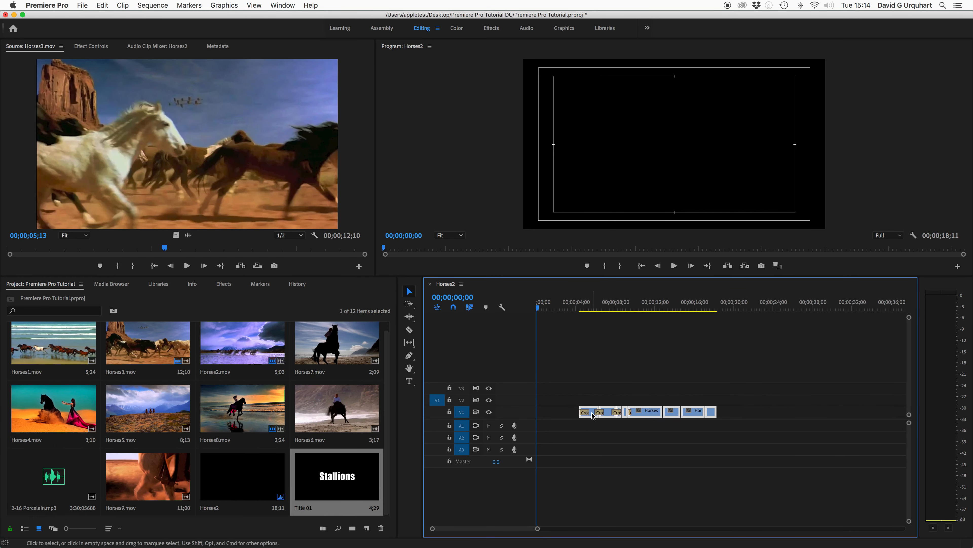
drag(592, 416, 670, 416)
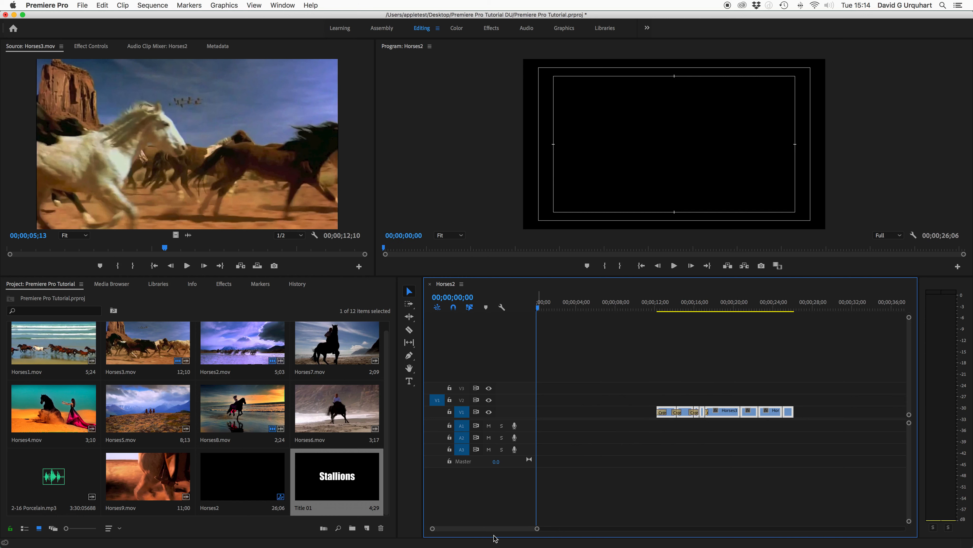
Place Title 01 at the start of V1, preview it and return the playhead to the sequence start
mouse_move(538, 529)
mouse_down()
mouse_move(569, 528)
mouse_move(526, 529)
mouse_move(552, 527)
mouse_up()
drag(336, 485, 536, 414)
drag(538, 307, 581, 306)
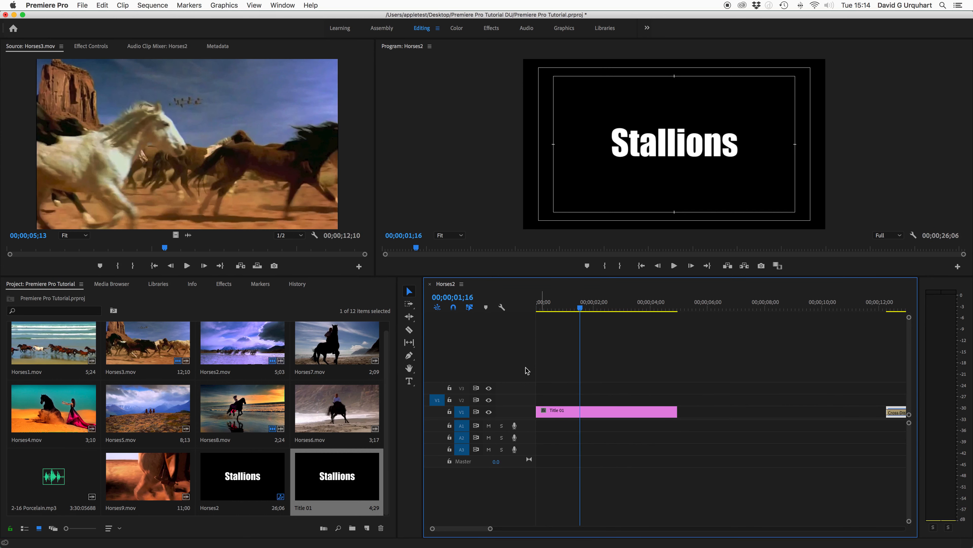
key(Home)
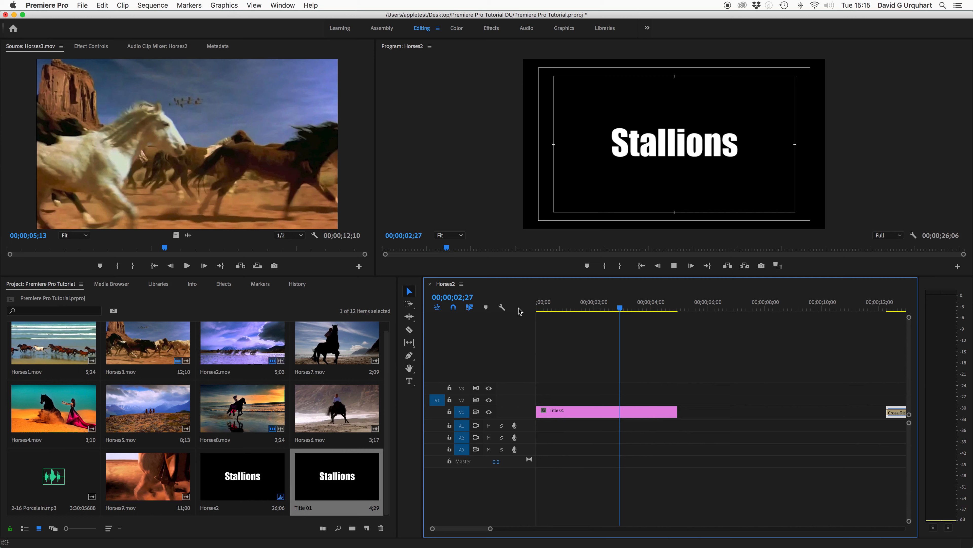
key(space)
key(Home)
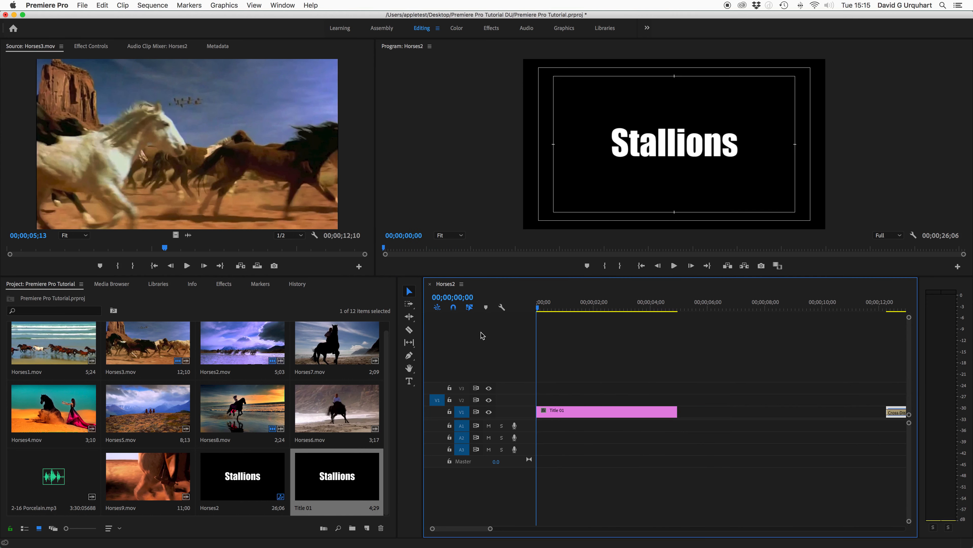
Move all the horse clips back against the end of Title 01 and play the sequence through the cut
drag(491, 528, 544, 530)
drag(645, 361, 831, 455)
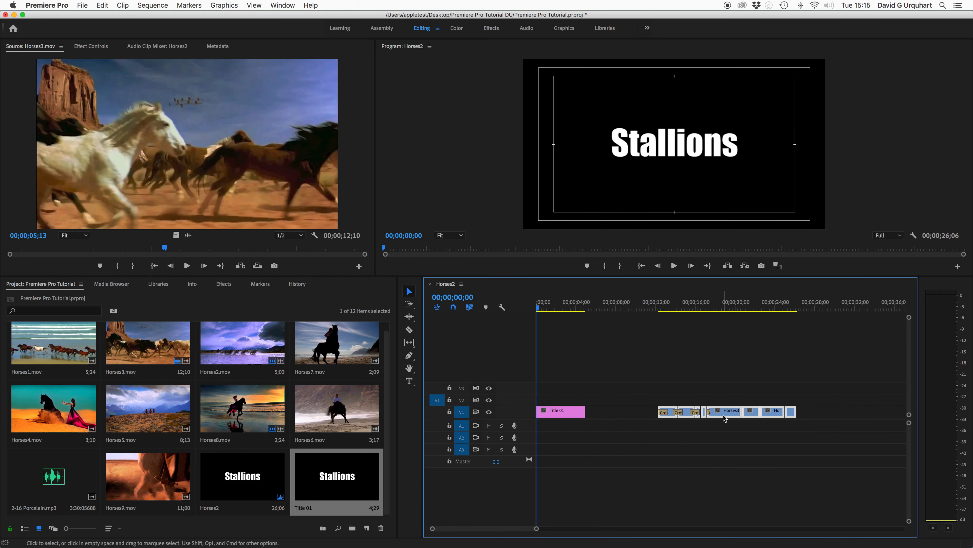
drag(722, 416, 651, 414)
drag(536, 528, 499, 528)
key(space)
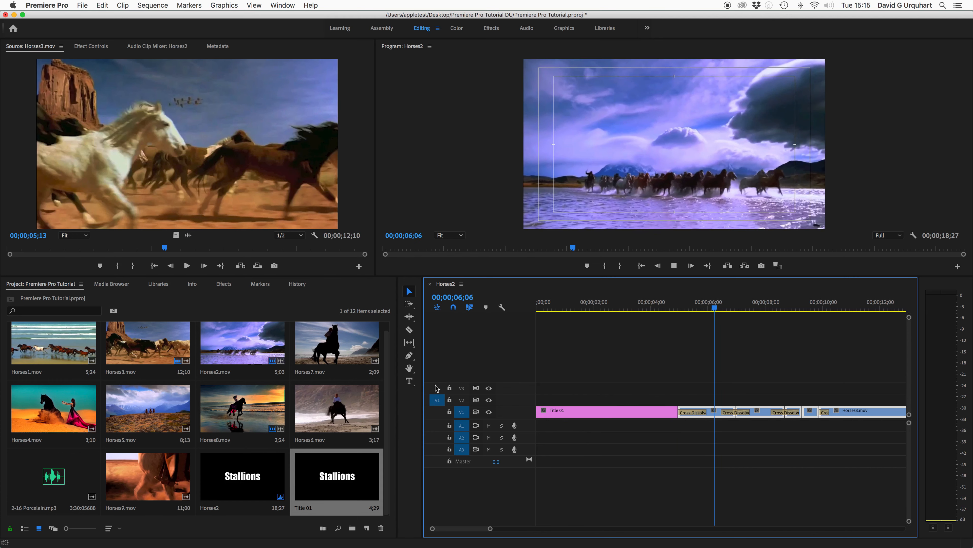
key(space)
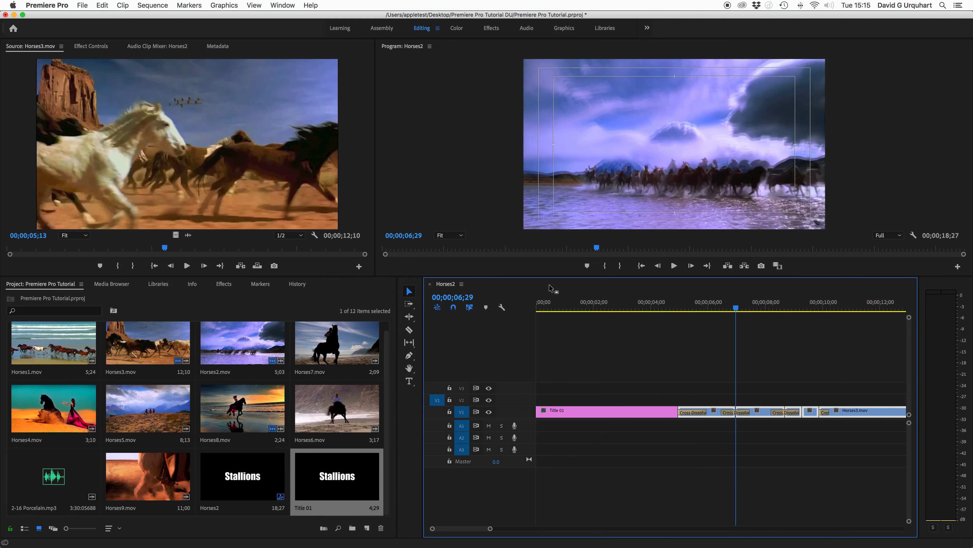
Apply Cross Dissolve to the start and end of Title 01 and play the sequence from the beginning
click(224, 285)
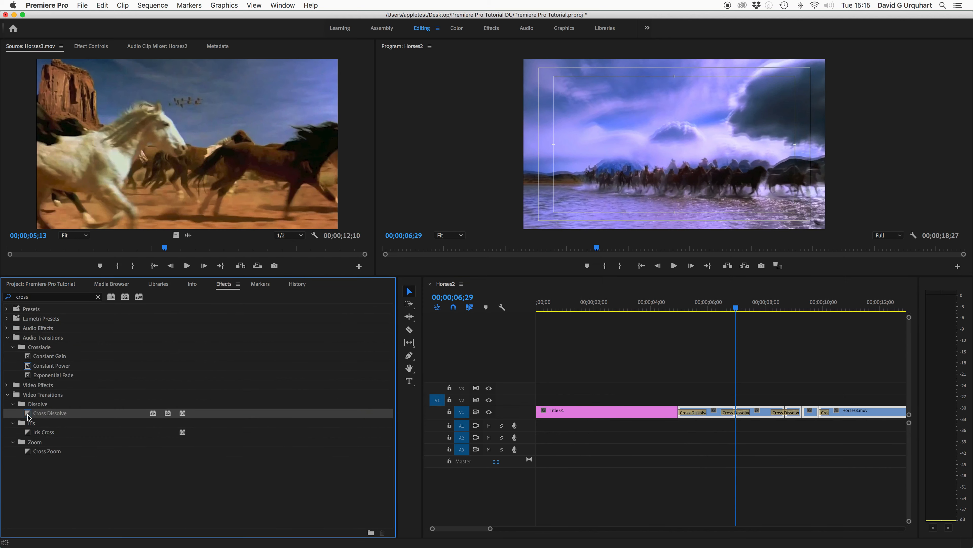
drag(97, 413, 543, 412)
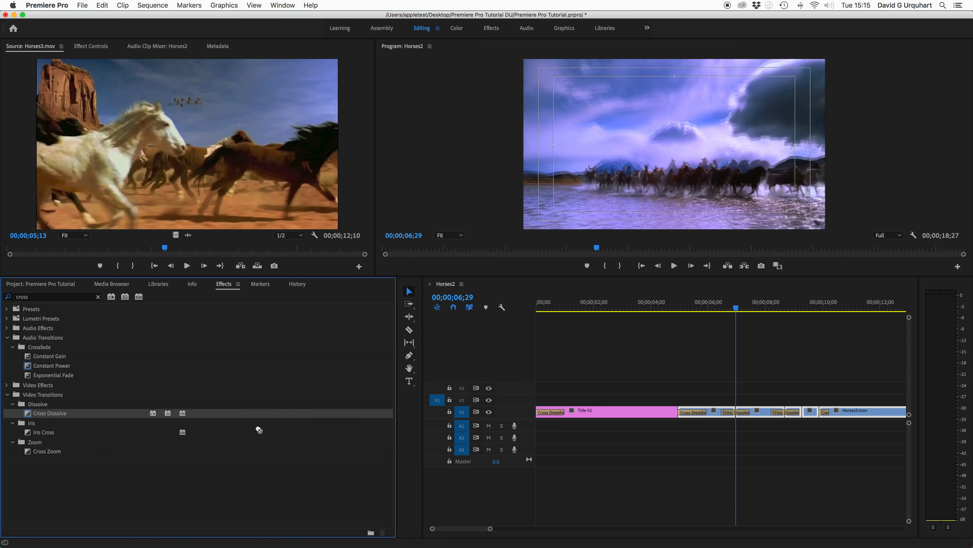
drag(259, 429, 674, 415)
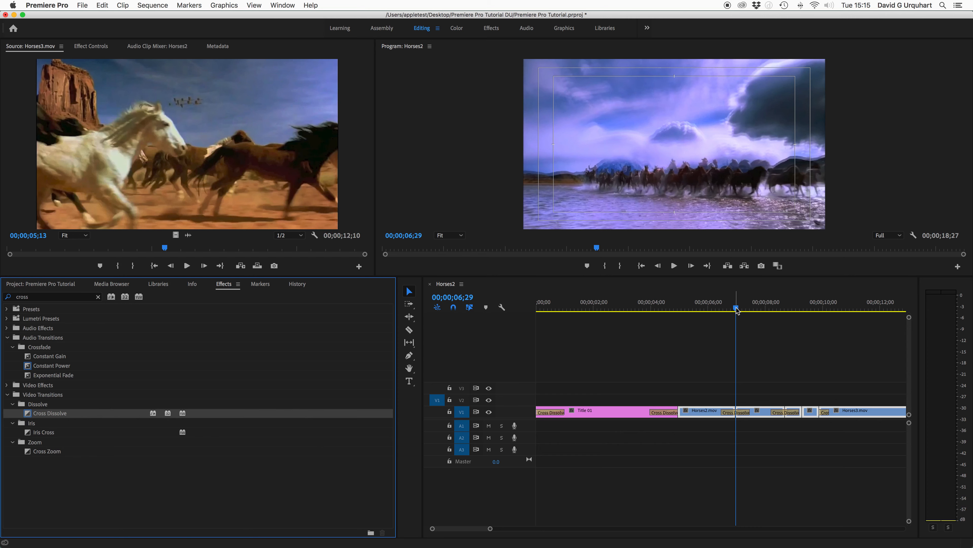
click(442, 346)
key(Home)
key(space)
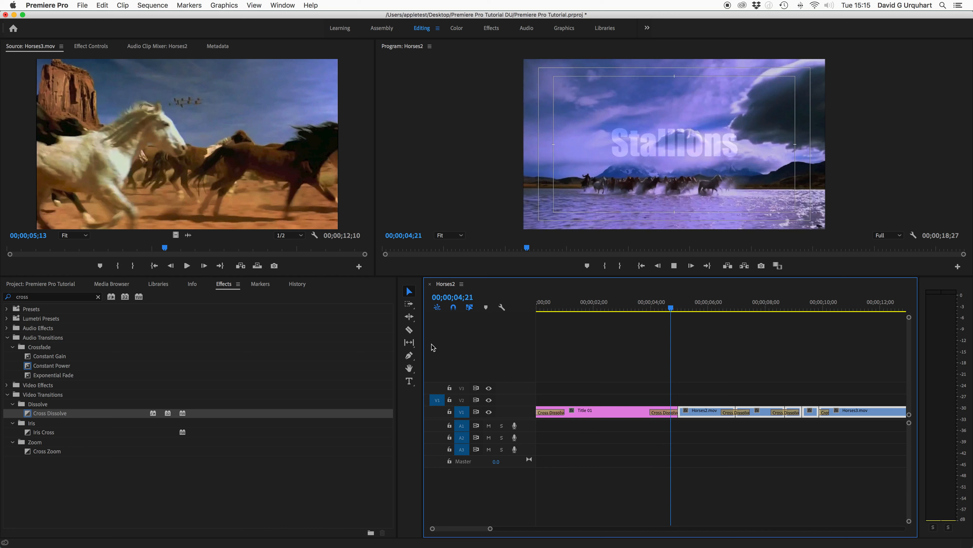
key(space)
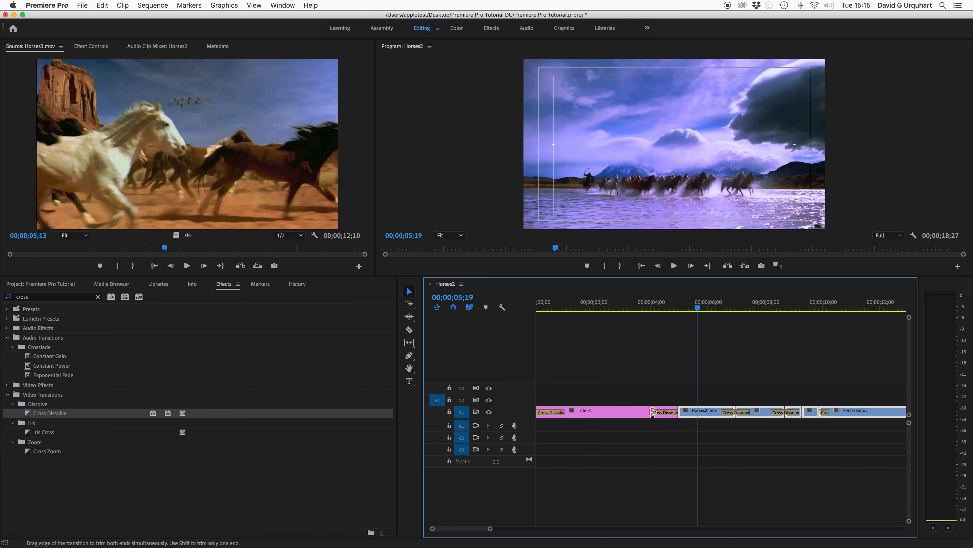
Lengthen the Cross Dissolve at the end of Title 01 to about two seconds across the cut and preview it
drag(653, 412, 637, 413)
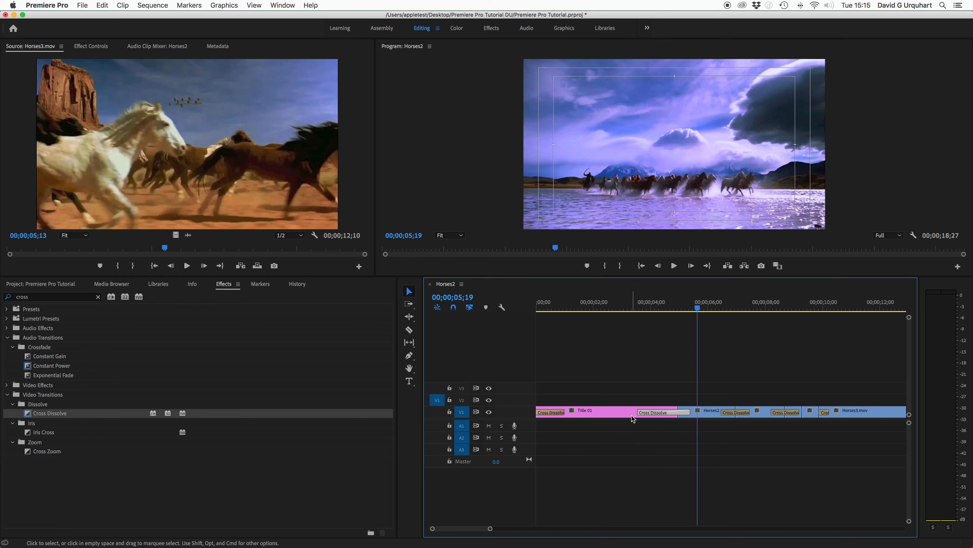
drag(697, 308, 612, 318)
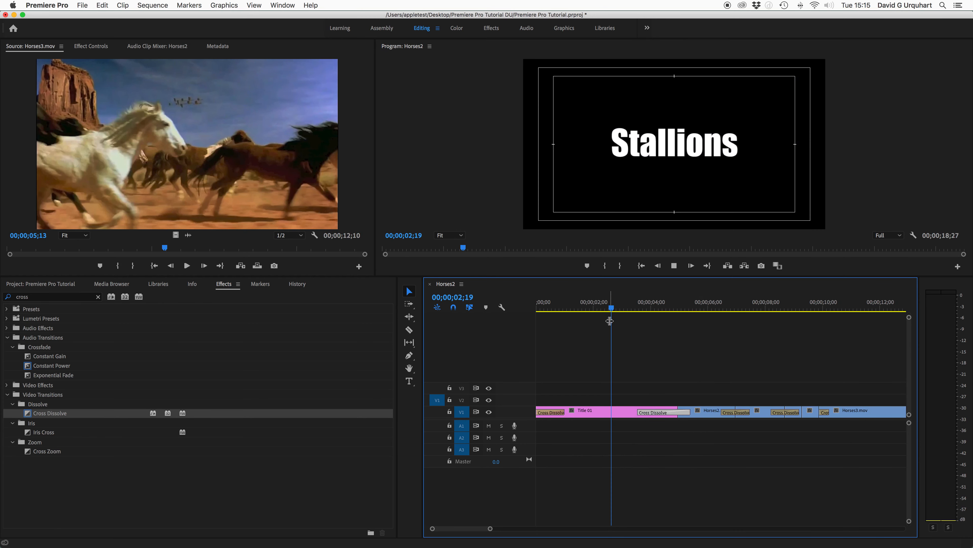
key(space)
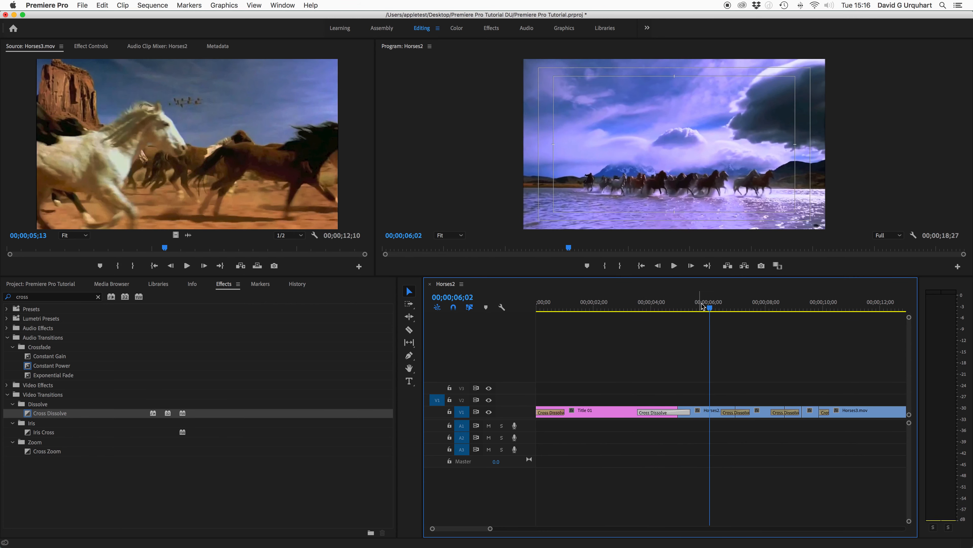
Preview the dissolve at the end of Title 01 again from the sequence start and save the project
key(space)
key(Home)
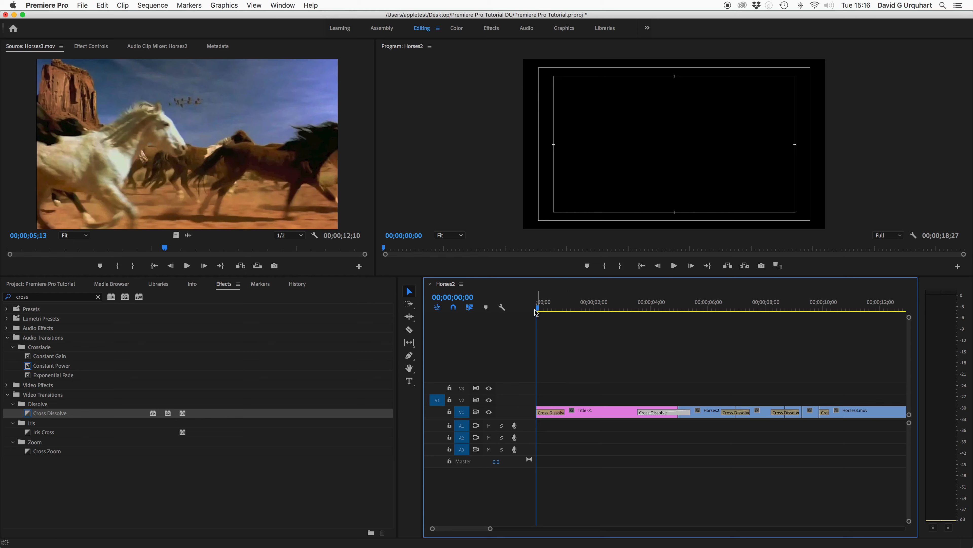
drag(538, 309, 641, 308)
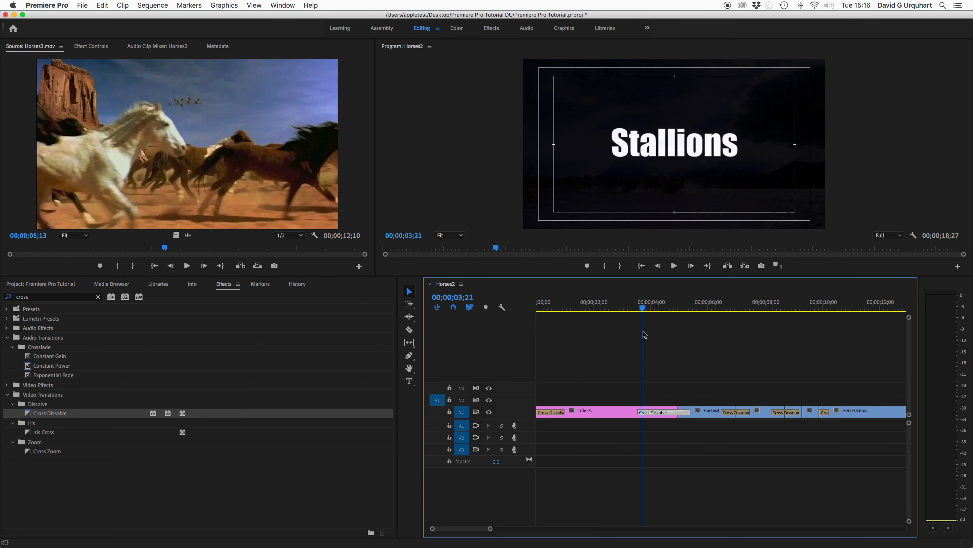
click(82, 5)
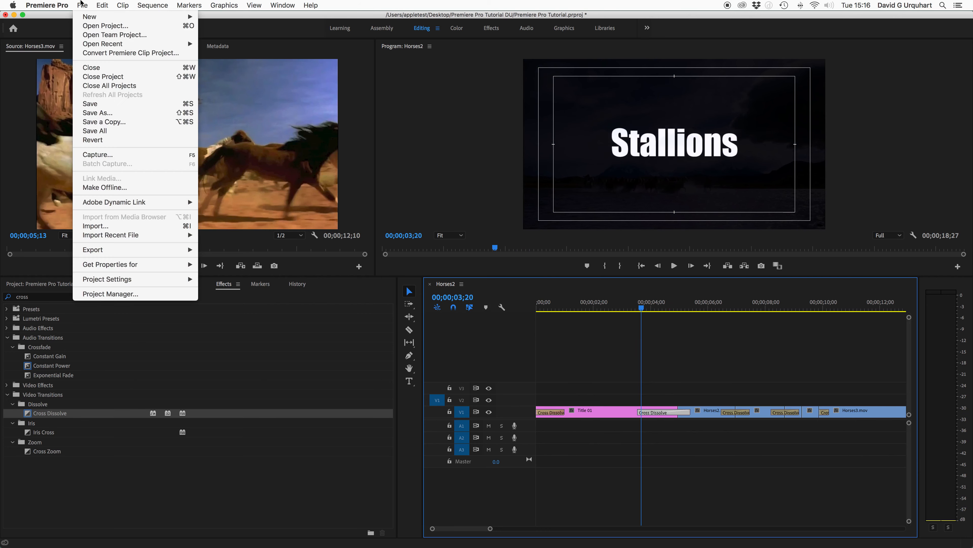
click(99, 104)
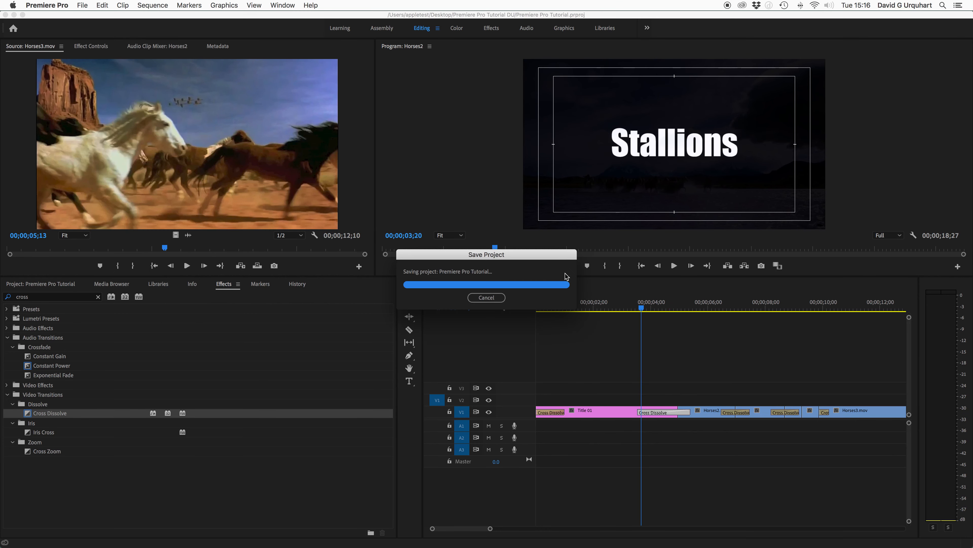
Search the effects for "fast" and apply Fast Color Corrector to the first Horses3.mov clip on V1
mouse_move(642, 308)
mouse_down()
mouse_move(608, 309)
mouse_move(646, 317)
mouse_up()
drag(491, 529, 505, 530)
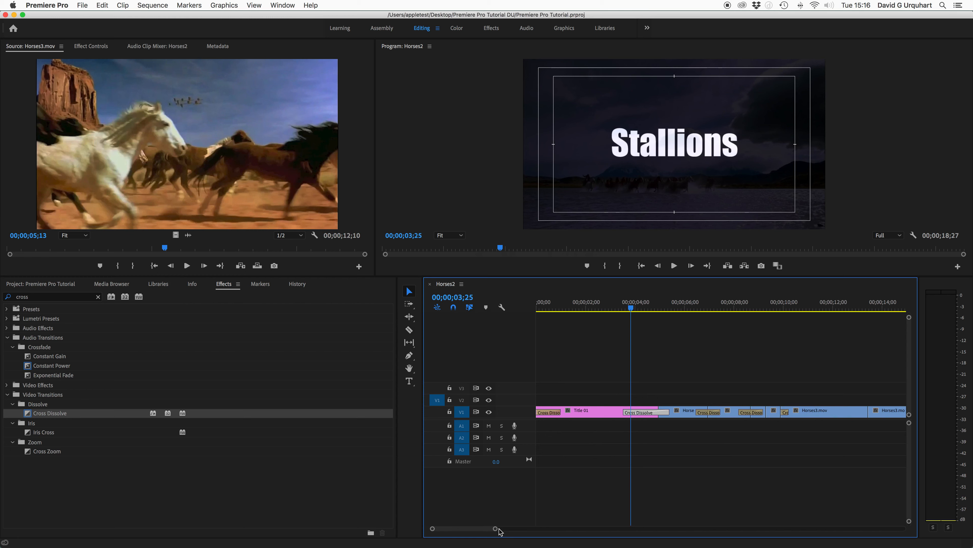
click(232, 296)
click(45, 297)
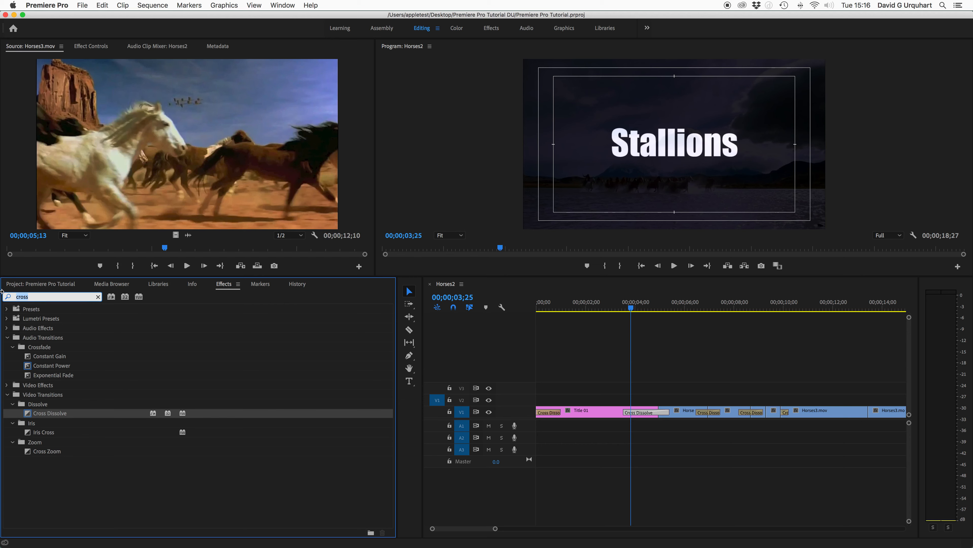
text(fast)
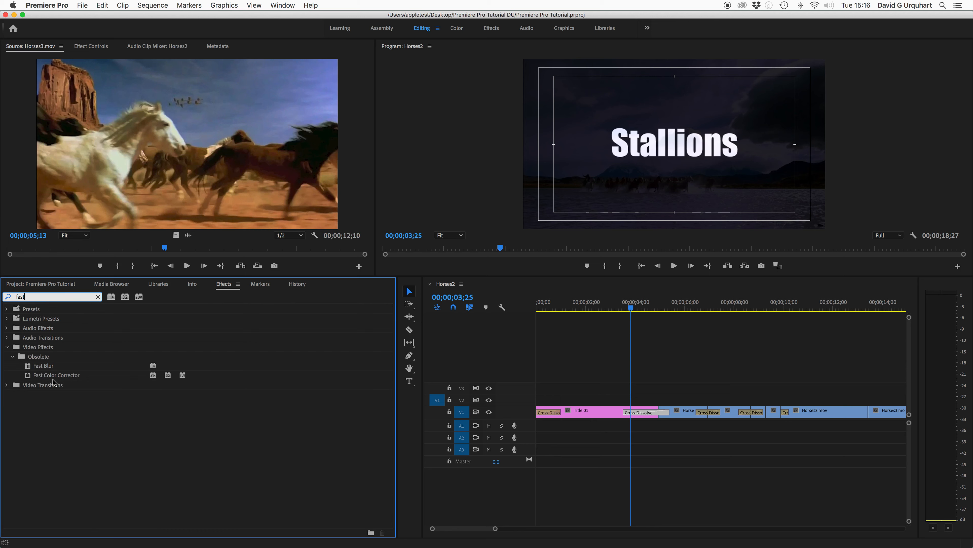
click(29, 378)
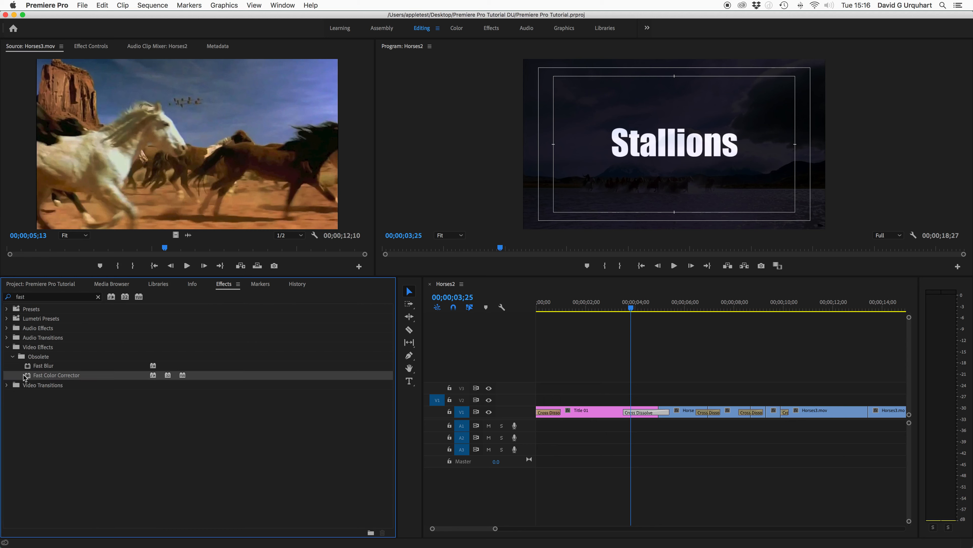
drag(39, 375, 823, 415)
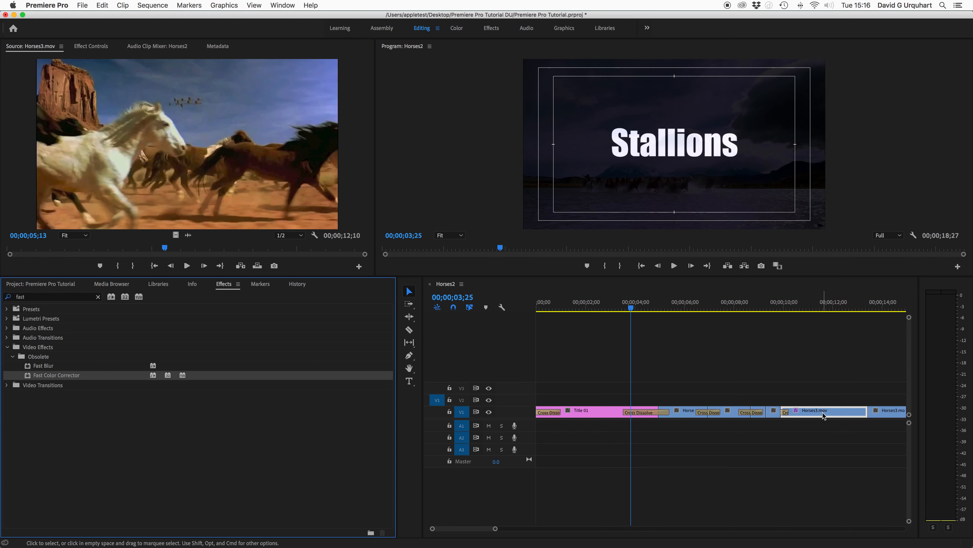
Park the playhead on the color-corrected Horses3.mov clip, make the monitor area taller and show the clip's effect controls
drag(632, 305, 739, 306)
click(823, 305)
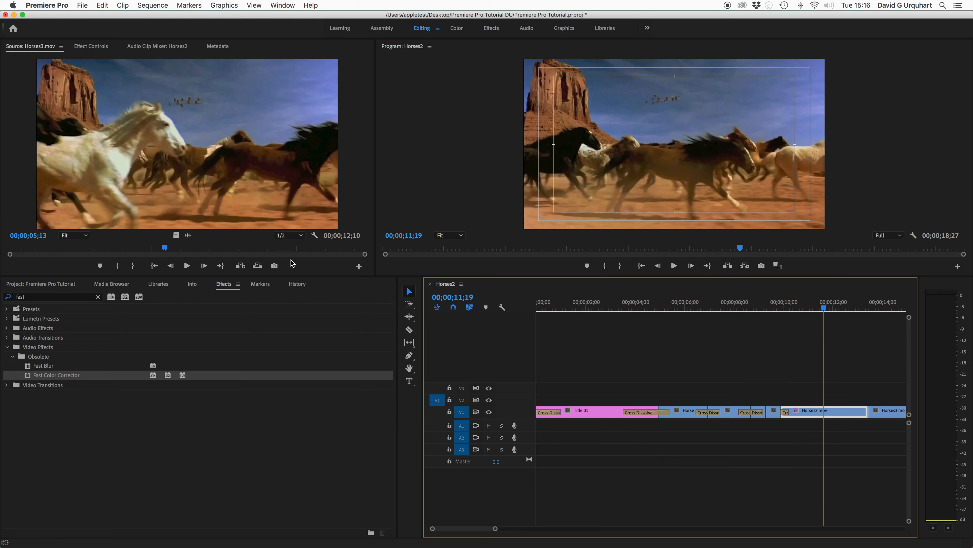
drag(301, 275, 301, 299)
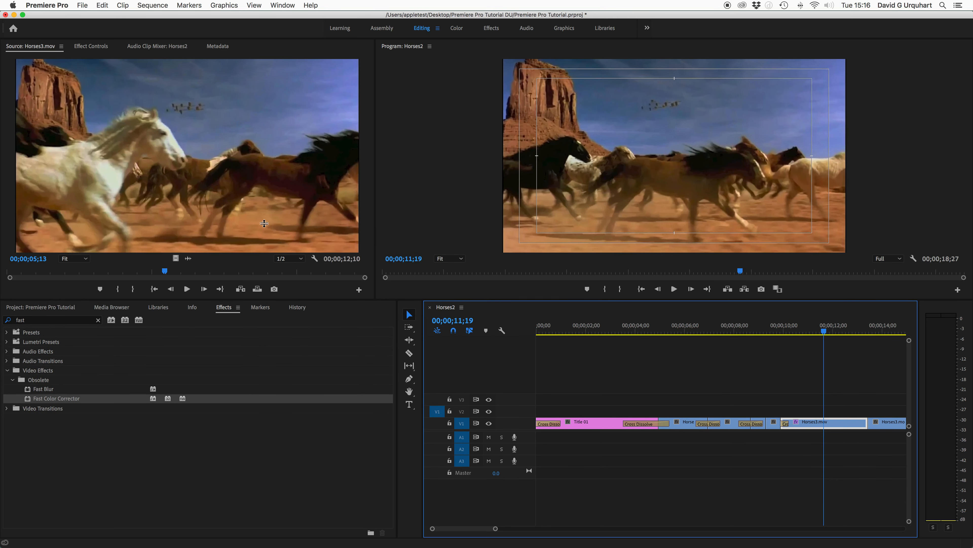
click(86, 49)
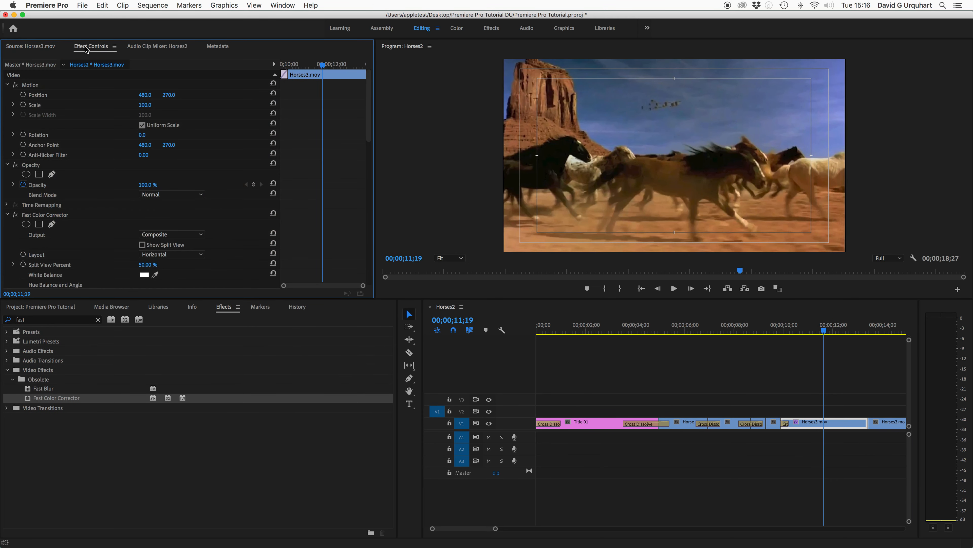
Examine the Fast Color Corrector settings of the Horses3.mov clip, including its hue balance and angle wheel
scroll(214, 144, down, 2)
scroll(214, 144, up, 2)
scroll(214, 145, down, 5)
scroll(214, 144, down, 4)
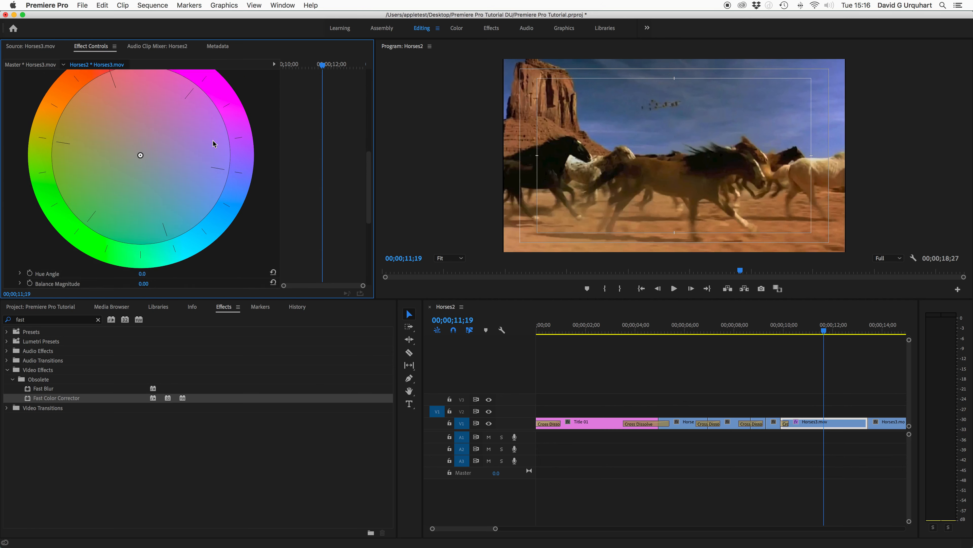
scroll(214, 144, up, 5)
scroll(214, 145, down, 5)
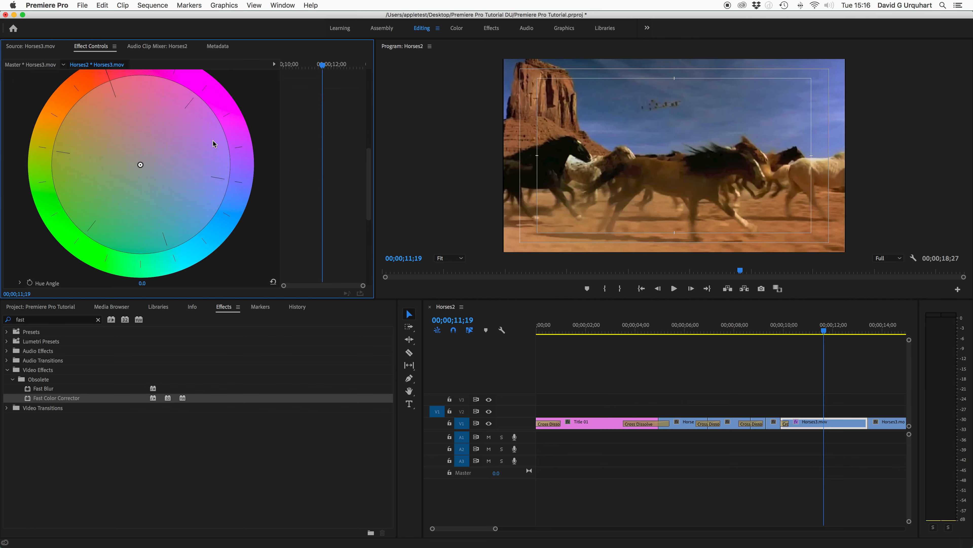
scroll(214, 144, up, 5)
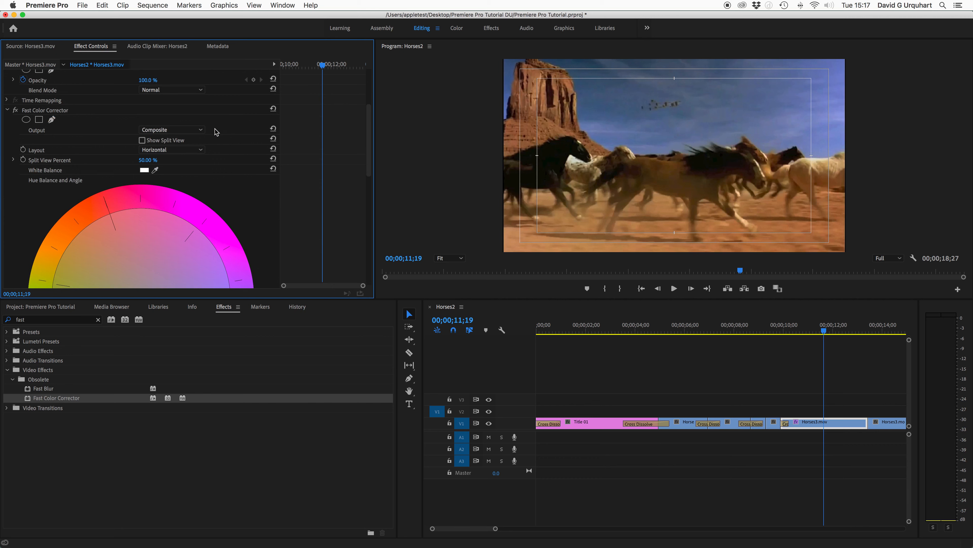
scroll(215, 132, down, 3)
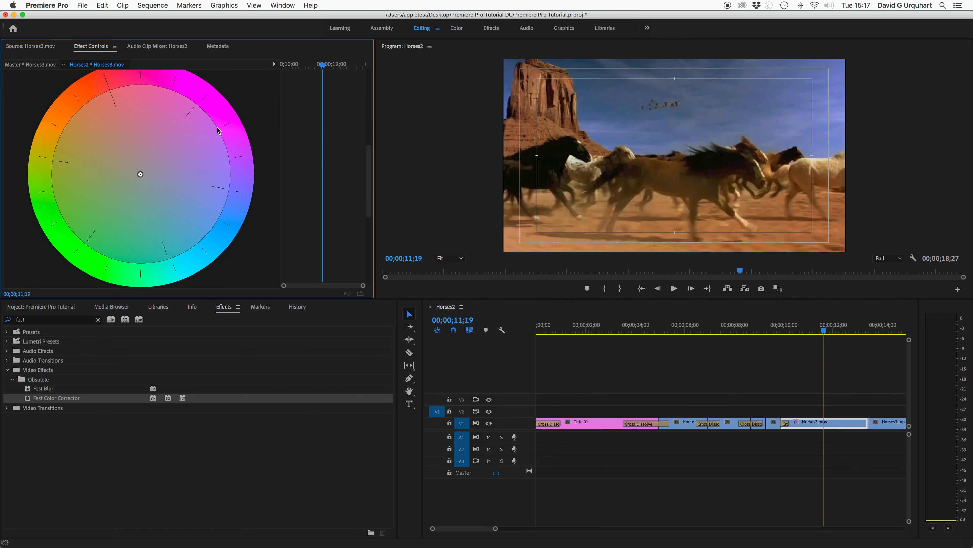
scroll(217, 130, up, 5)
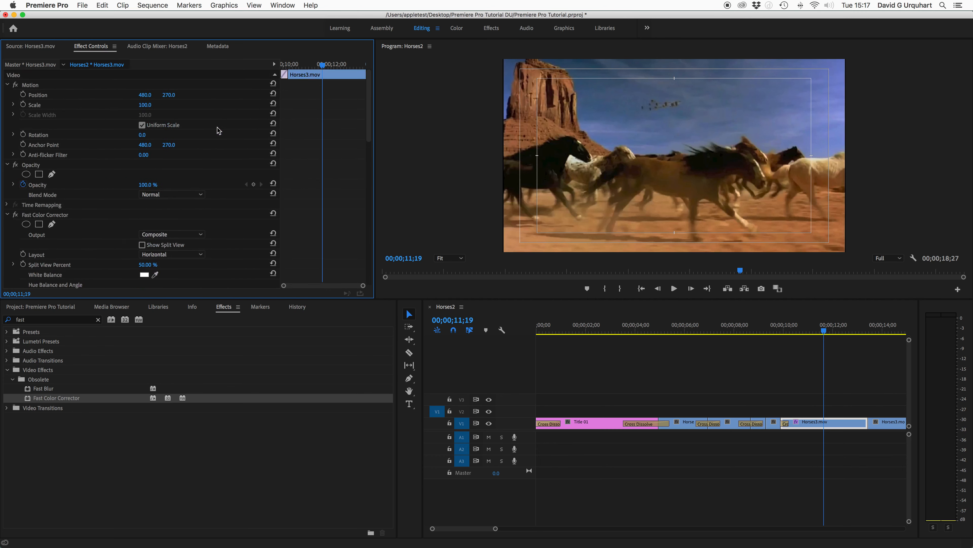
scroll(218, 130, down, 4)
scroll(218, 131, down, 1)
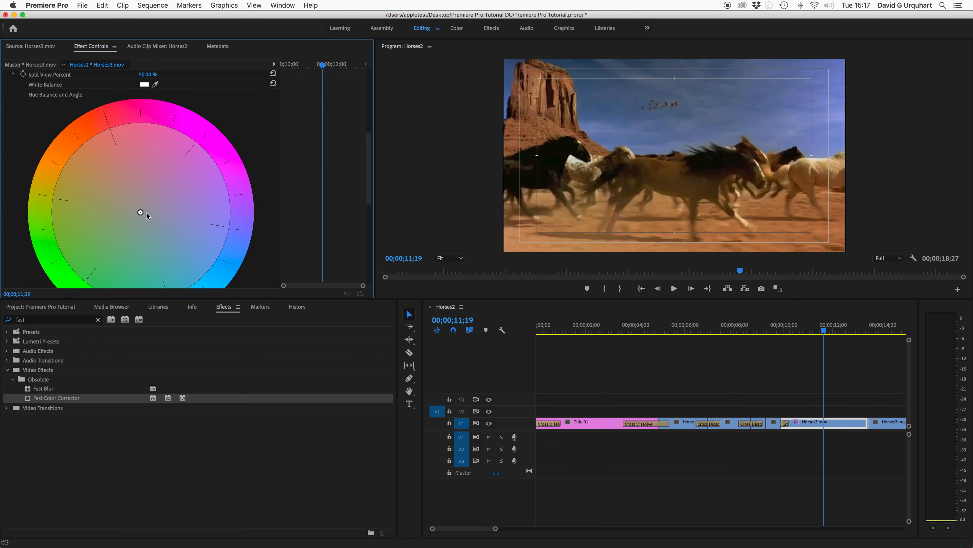
Shift the Horses3.mov hue balance toward yellow, magnitude about 69.3 at about -178.9°, and set the input gray level to about 1.06
drag(141, 214, 80, 212)
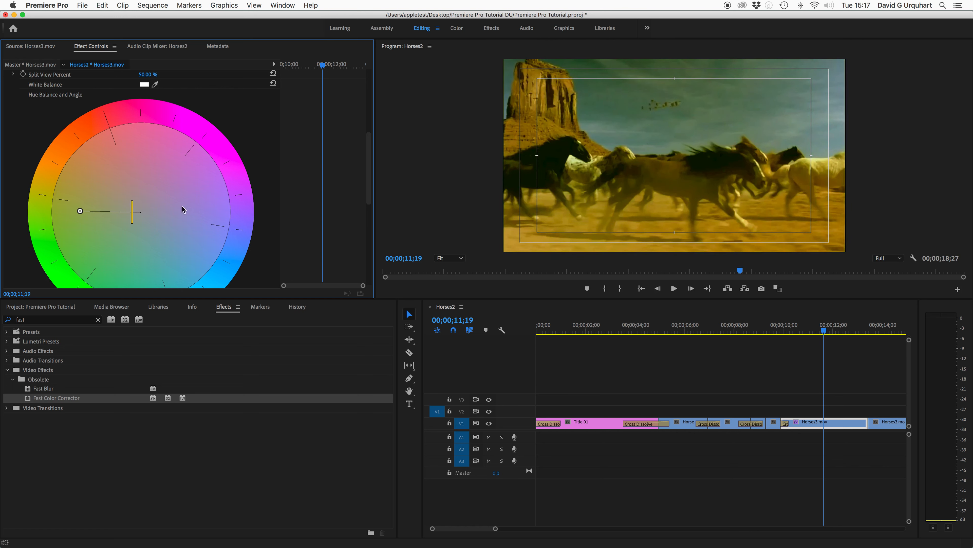
drag(369, 198, 106, 262)
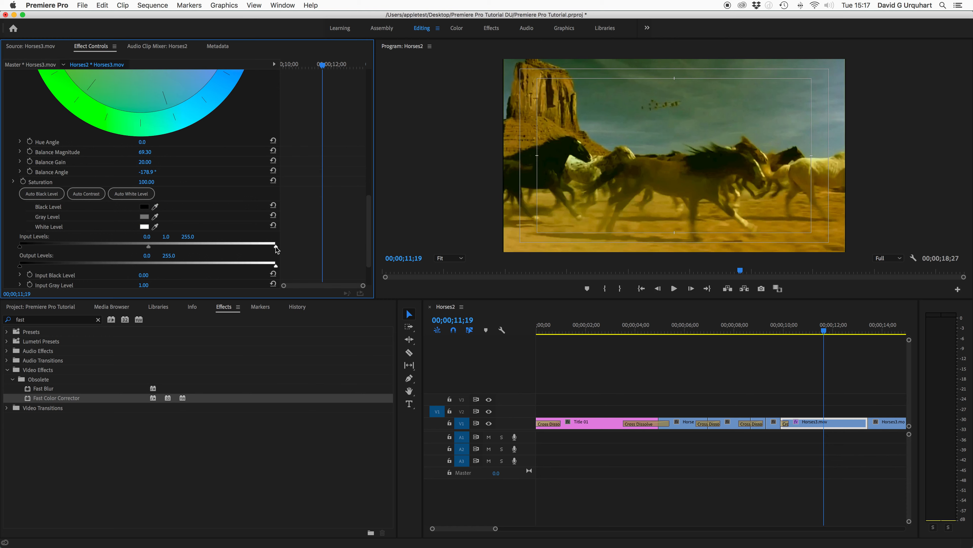
drag(267, 250, 307, 248)
mouse_move(149, 250)
mouse_down()
mouse_move(198, 250)
mouse_move(127, 250)
mouse_move(151, 252)
mouse_up()
drag(276, 266, 301, 270)
drag(204, 15, 219, 16)
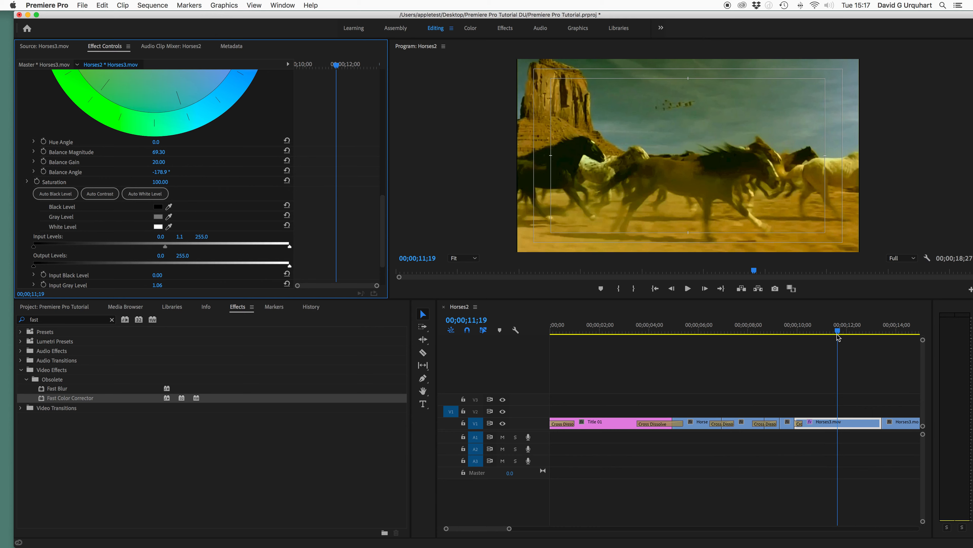
mouse_move(834, 333)
mouse_down()
mouse_move(783, 333)
mouse_move(838, 333)
mouse_up()
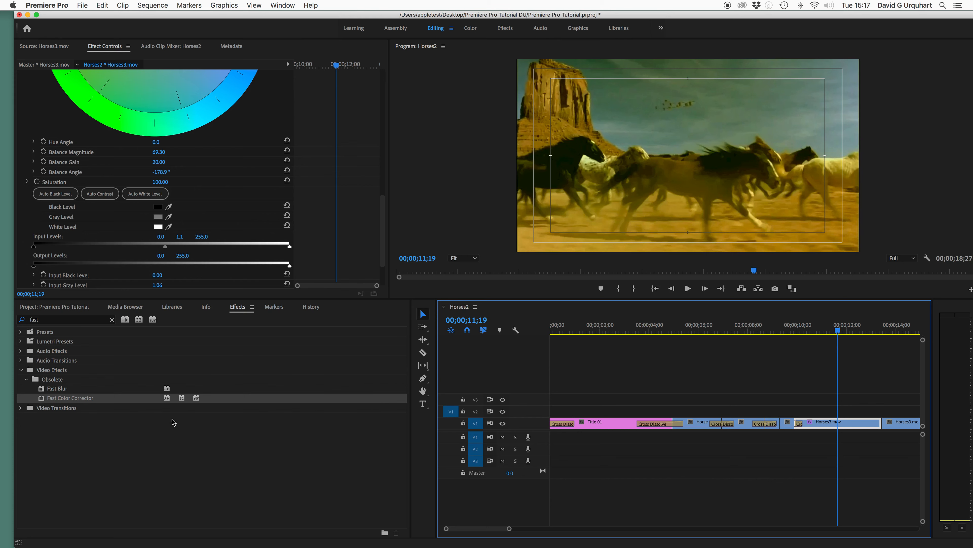
Audition the first seconds of 2-16 Porcelain.mp3 and place its audio on A1 at the start of the sequence
click(45, 307)
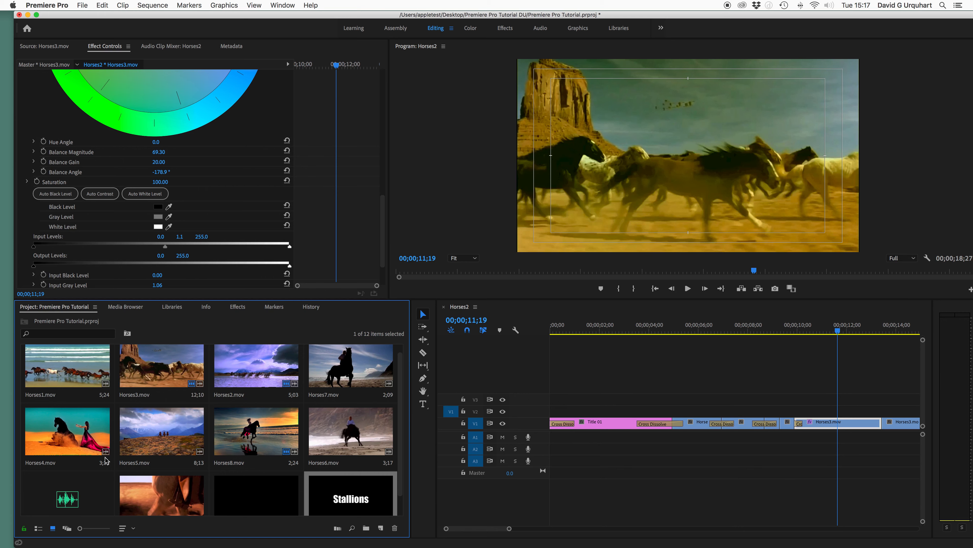
click(69, 499)
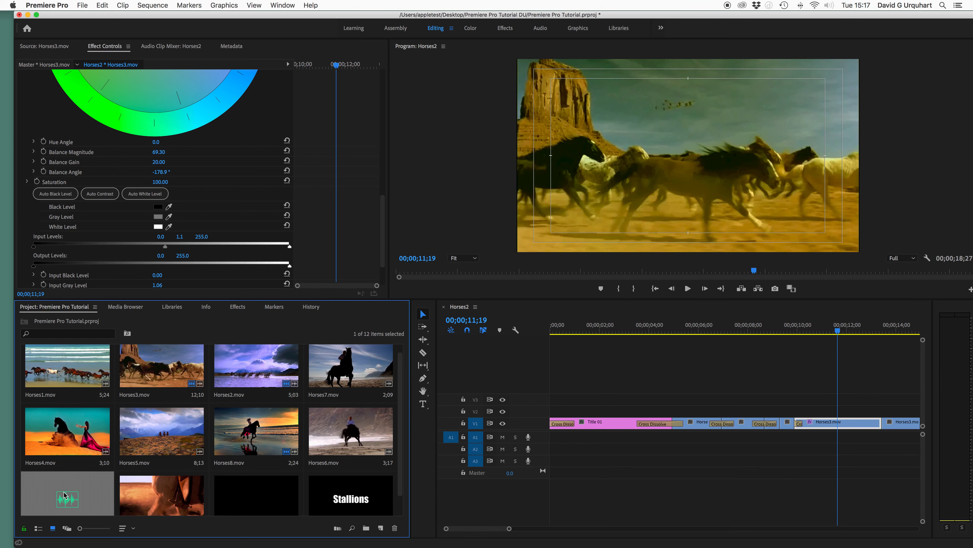
double_click(69, 499)
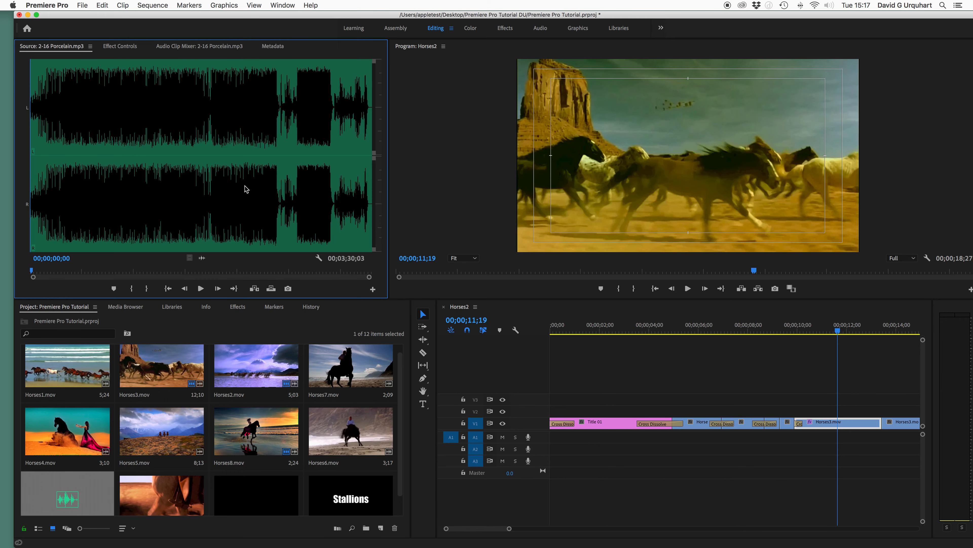
click(200, 290)
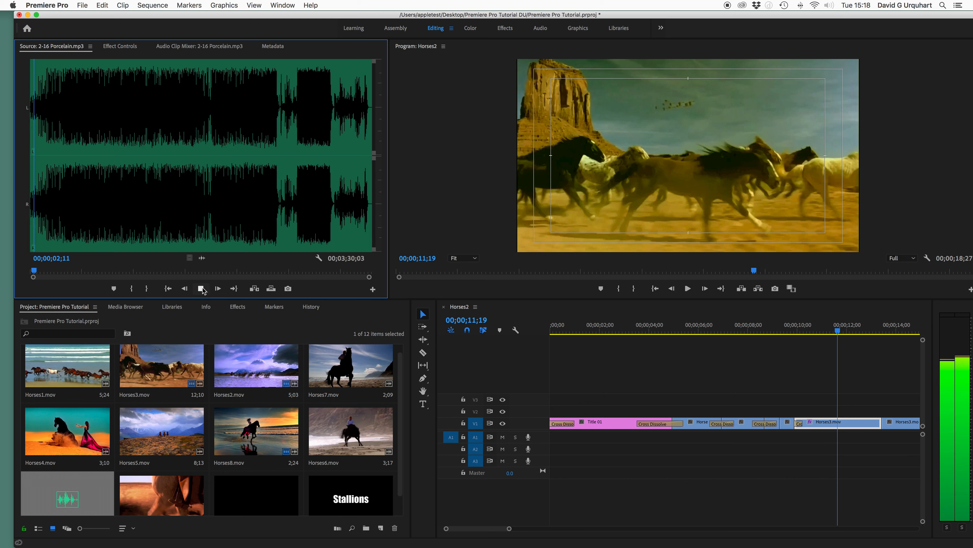
click(200, 289)
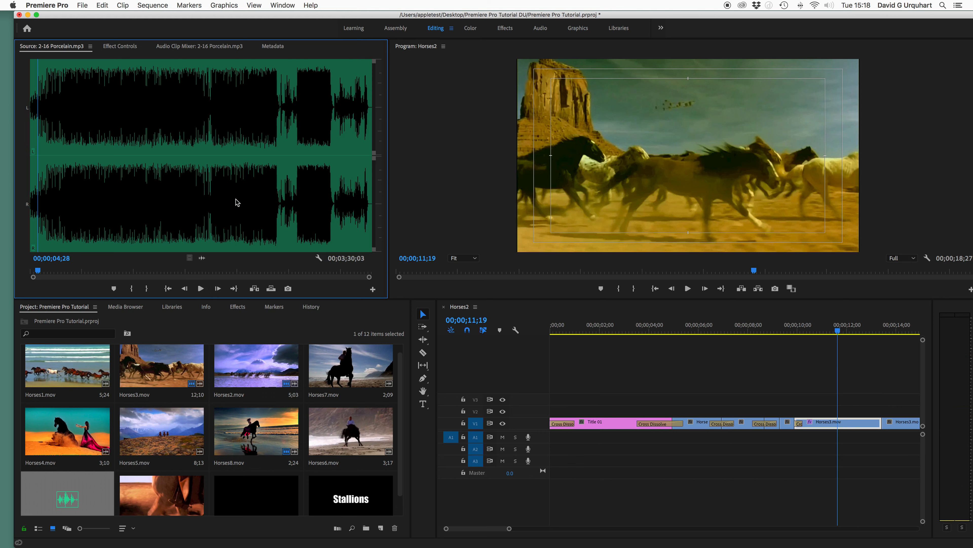
drag(202, 259, 551, 440)
Split the music on A1 at the end of the last horse clip and delete the excess part
scroll(673, 448, right, 4)
scroll(673, 448, right, 5)
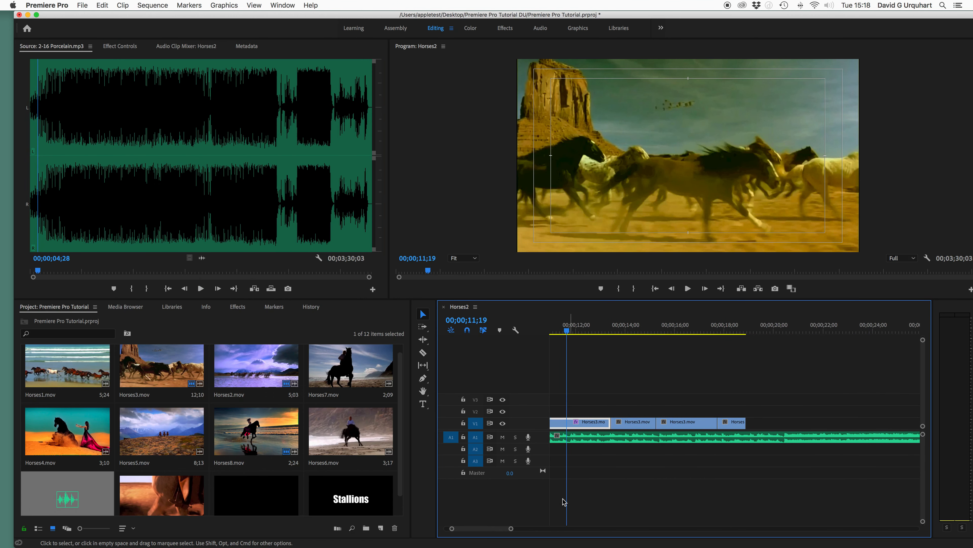
drag(512, 530, 571, 528)
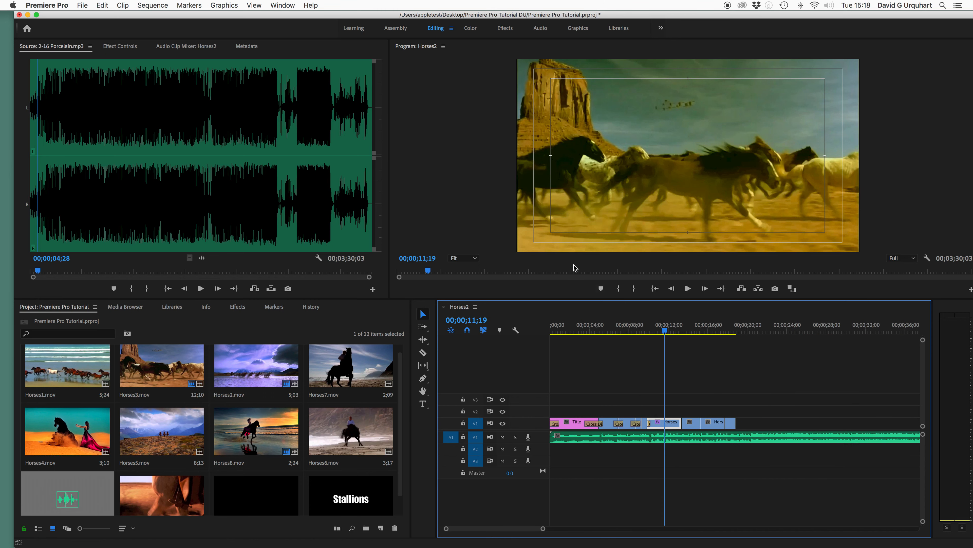
click(423, 353)
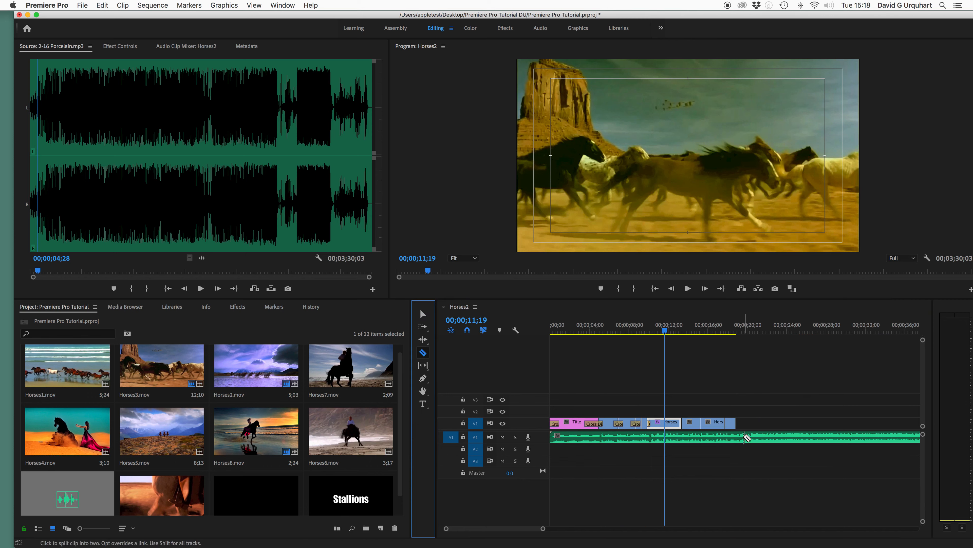
click(737, 437)
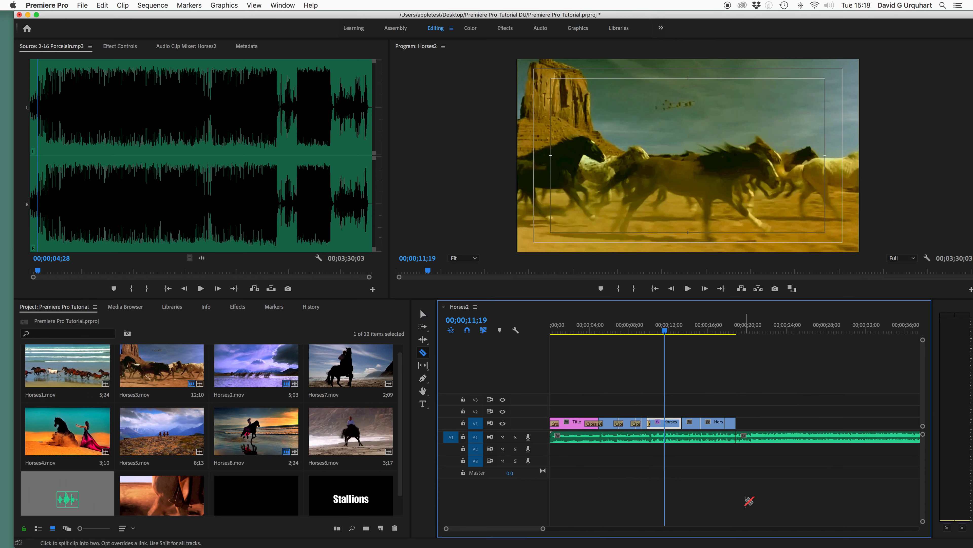
key(v)
click(817, 438)
key(Delete)
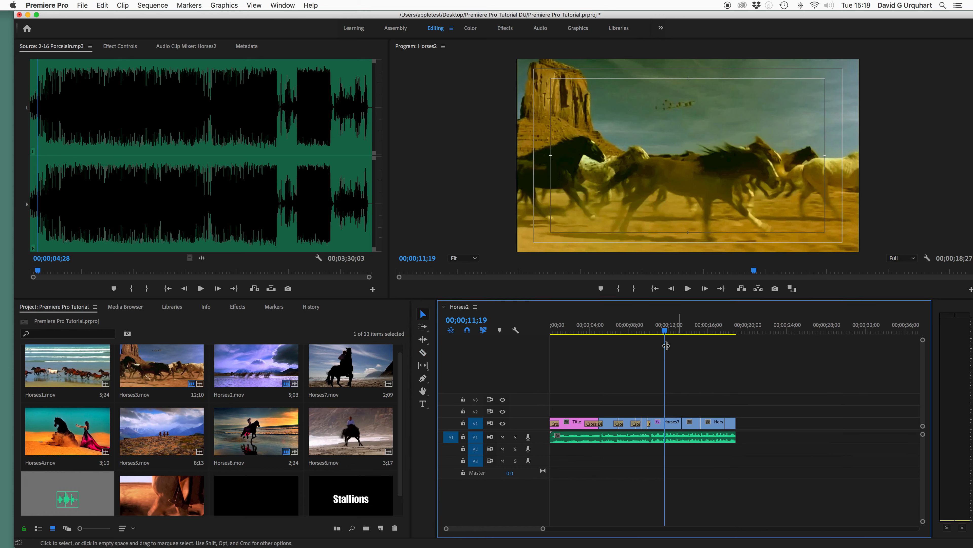
Play the whole sequence from the beginning with its music and turn off Safe Margins in the program view
drag(666, 331, 495, 338)
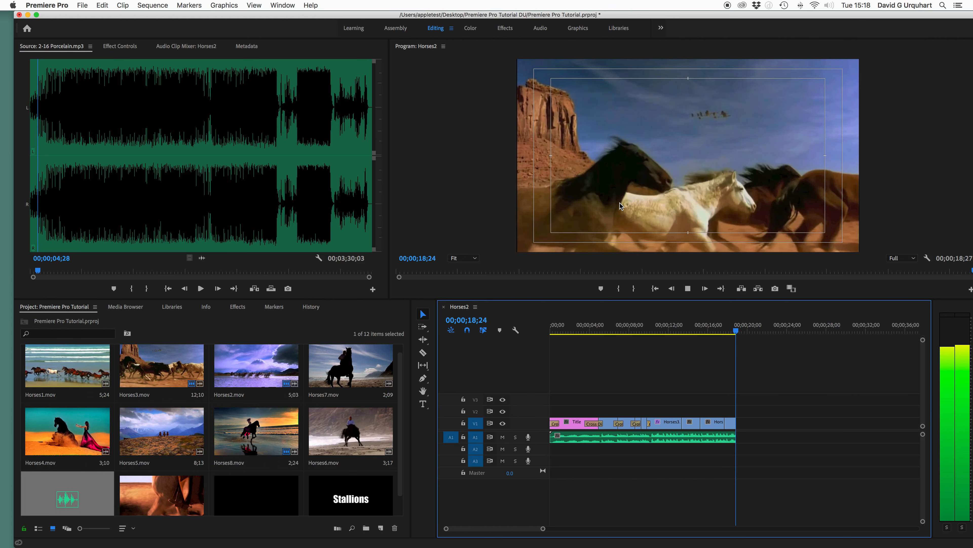
right_click(666, 149)
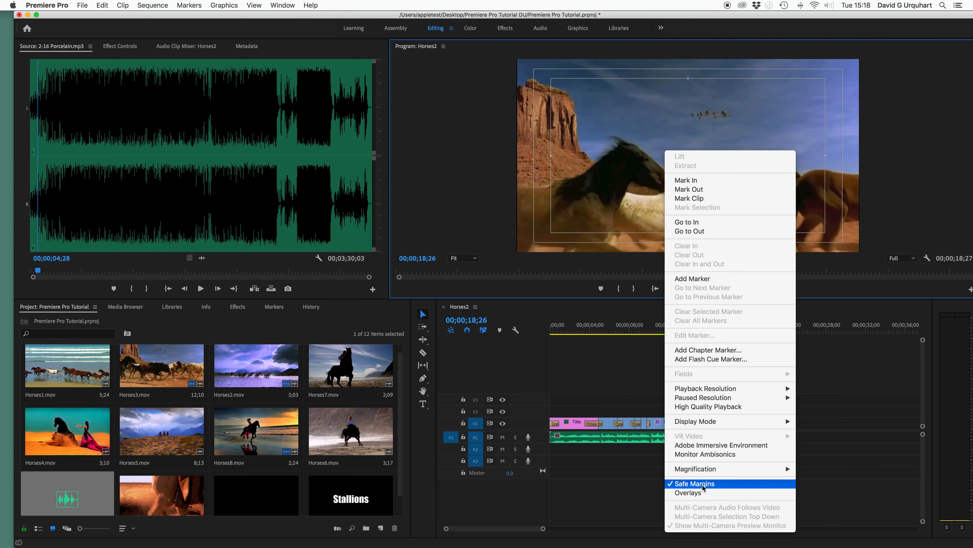
click(695, 483)
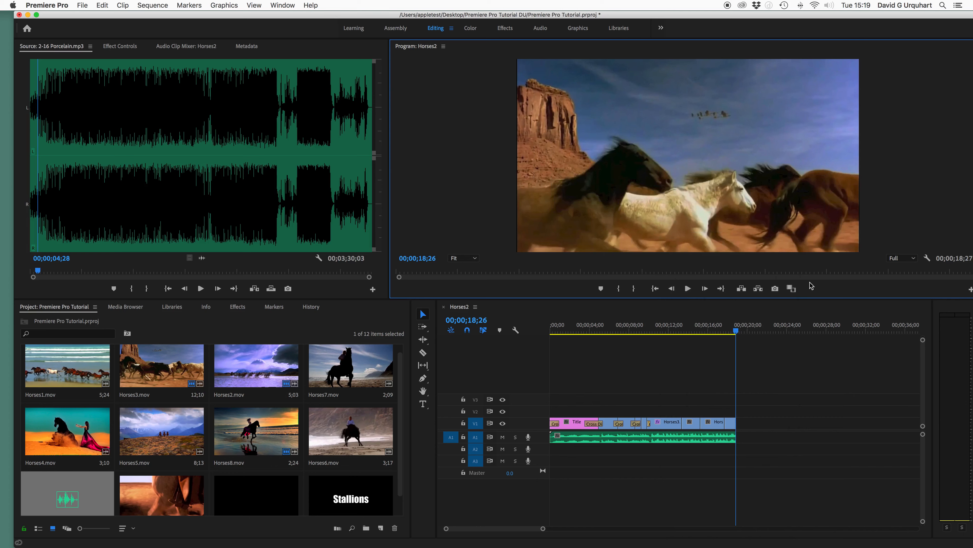
Turn on Safe Margins in the program view and turn them off again
right_click(611, 159)
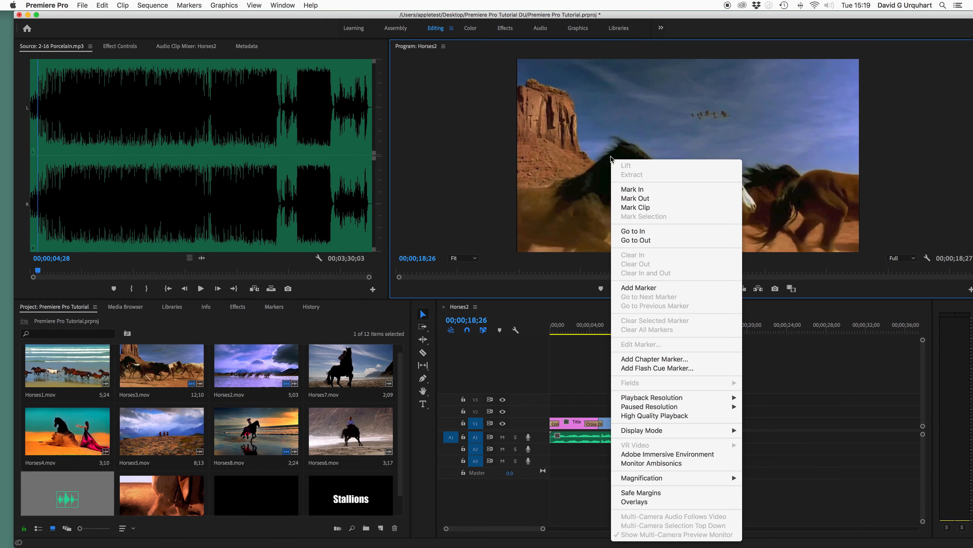
click(650, 493)
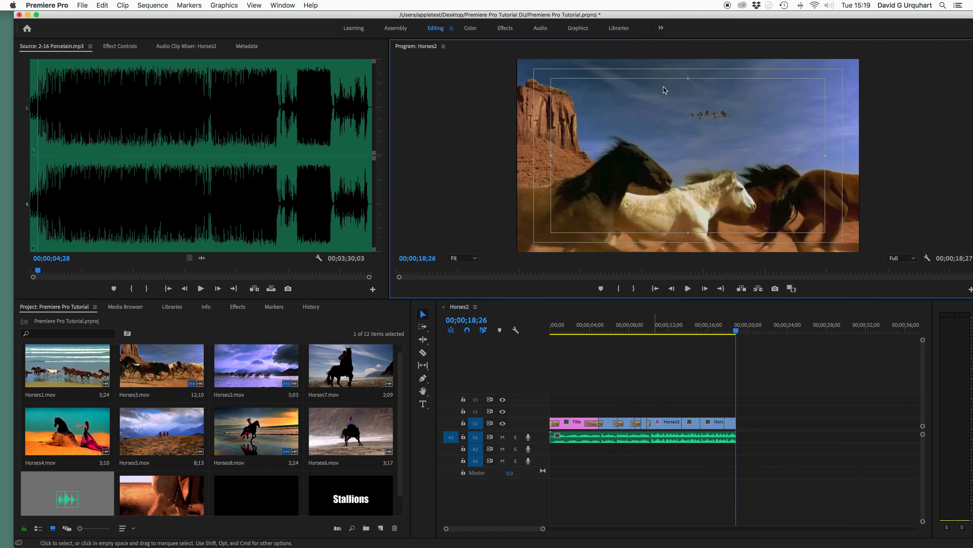
right_click(637, 131)
click(688, 464)
Return the playhead to the start of the sequence and save the project
drag(735, 336, 523, 342)
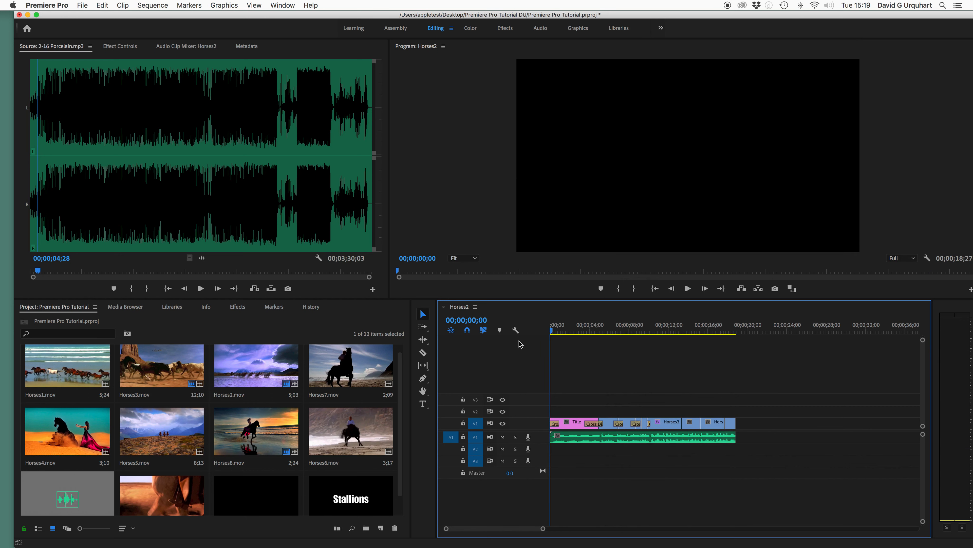
click(85, 5)
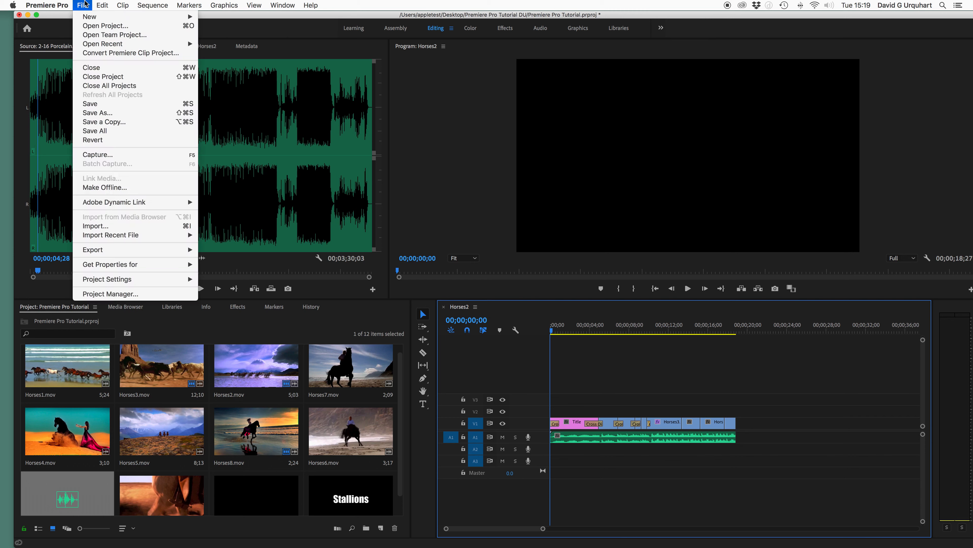
click(98, 104)
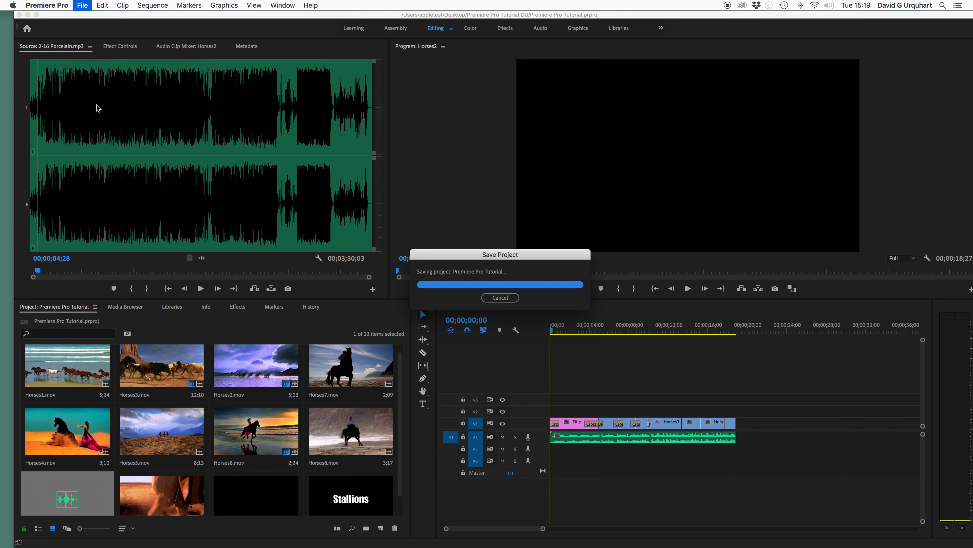
click(87, 5)
mouse_move(112, 253)
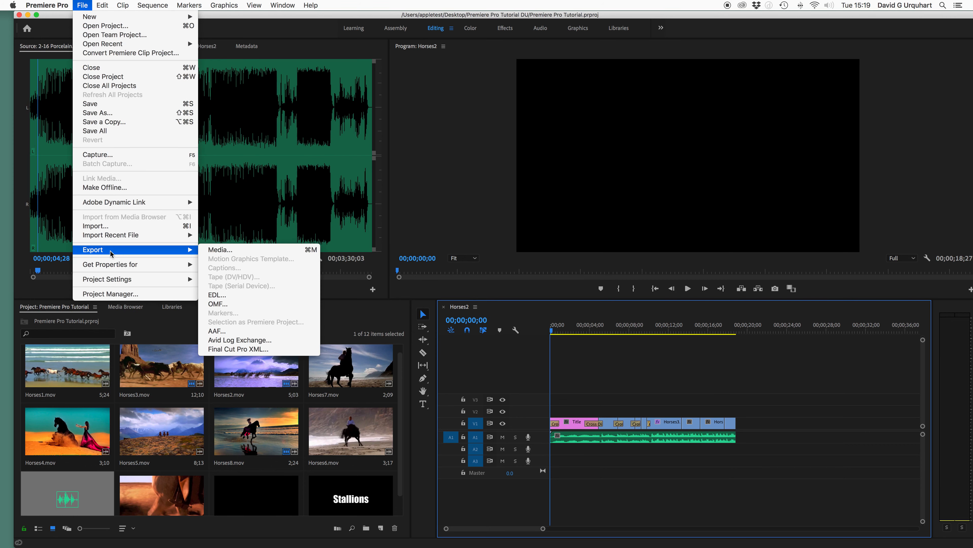
click(219, 249)
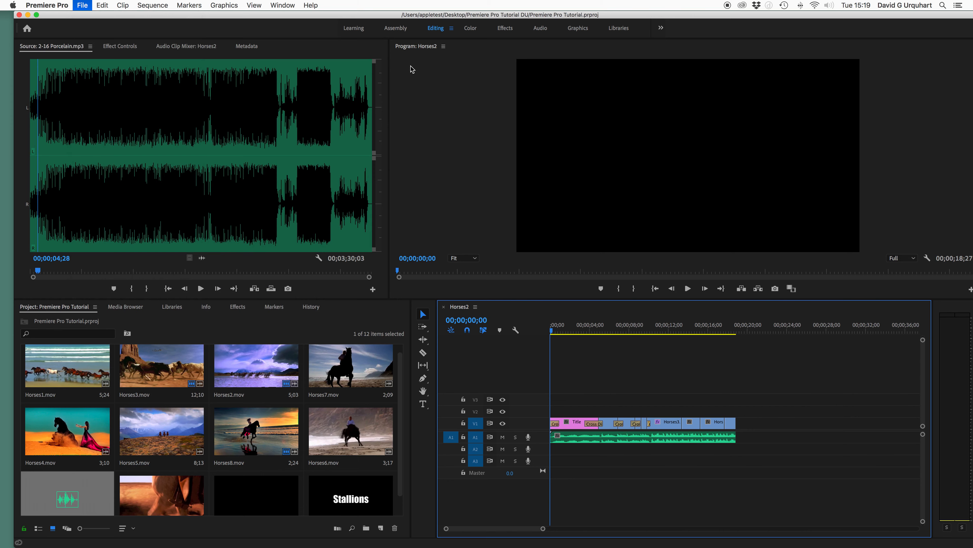
drag(382, 59, 384, 36)
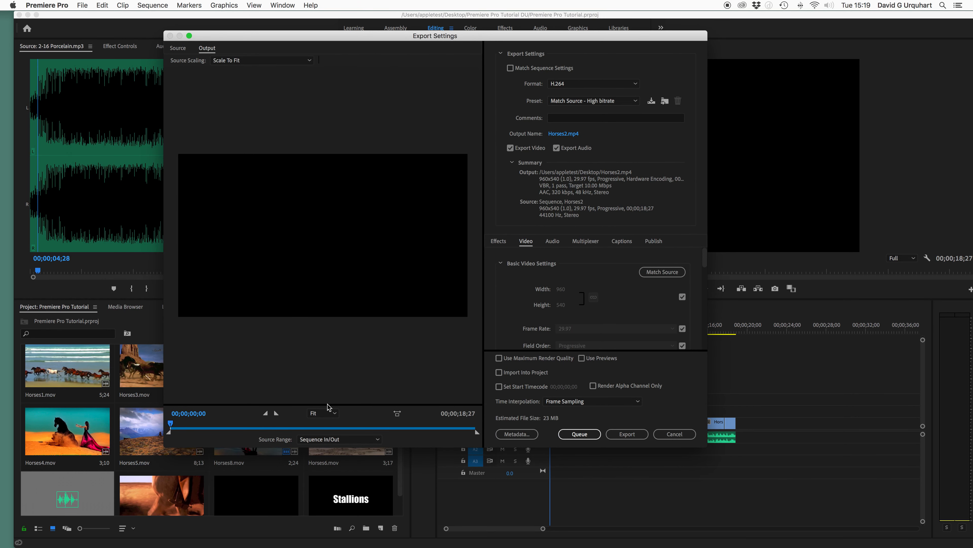
drag(453, 39, 232, 163)
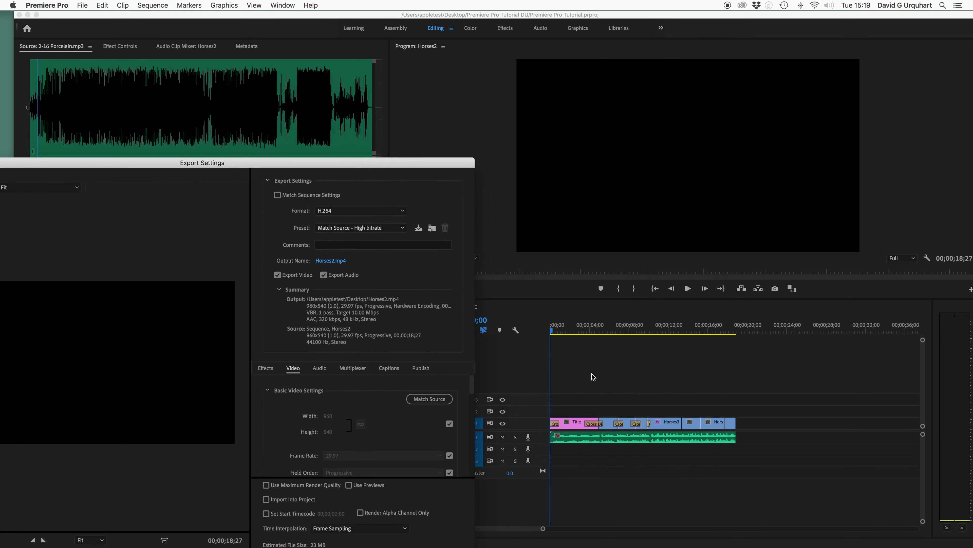
drag(365, 167, 599, 49)
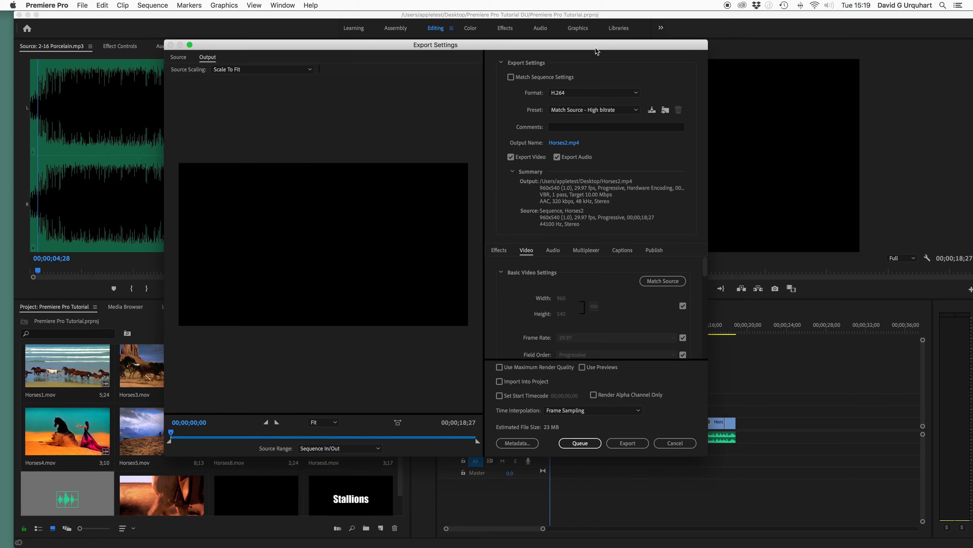
click(378, 448)
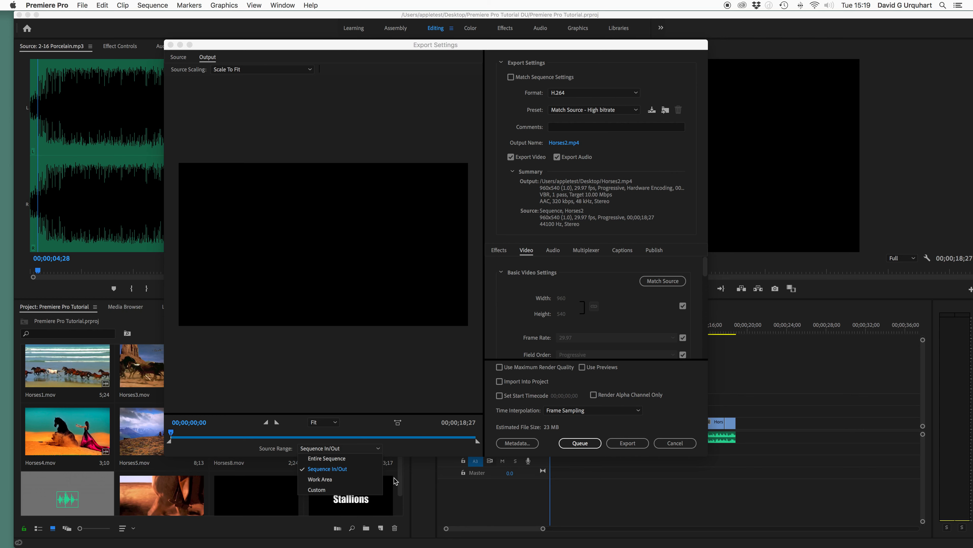
click(651, 416)
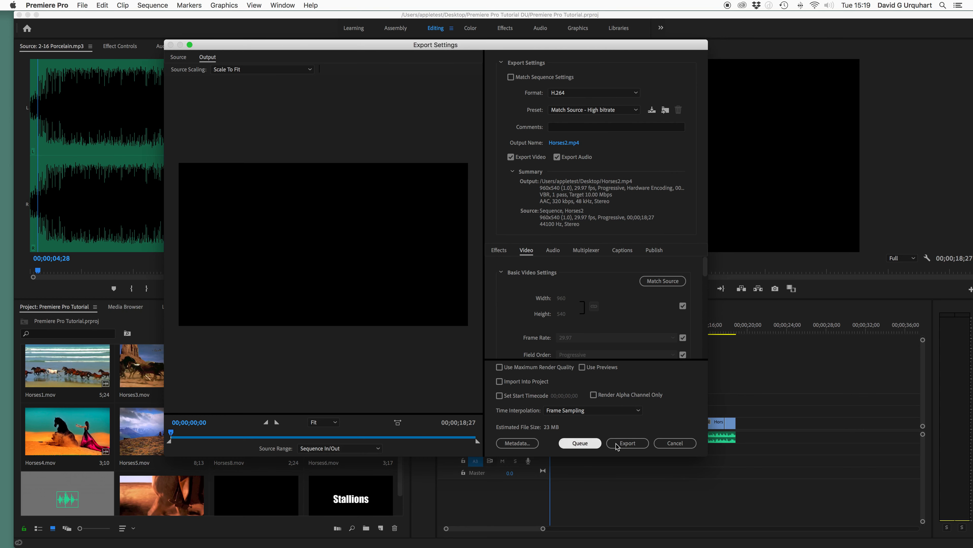
click(685, 444)
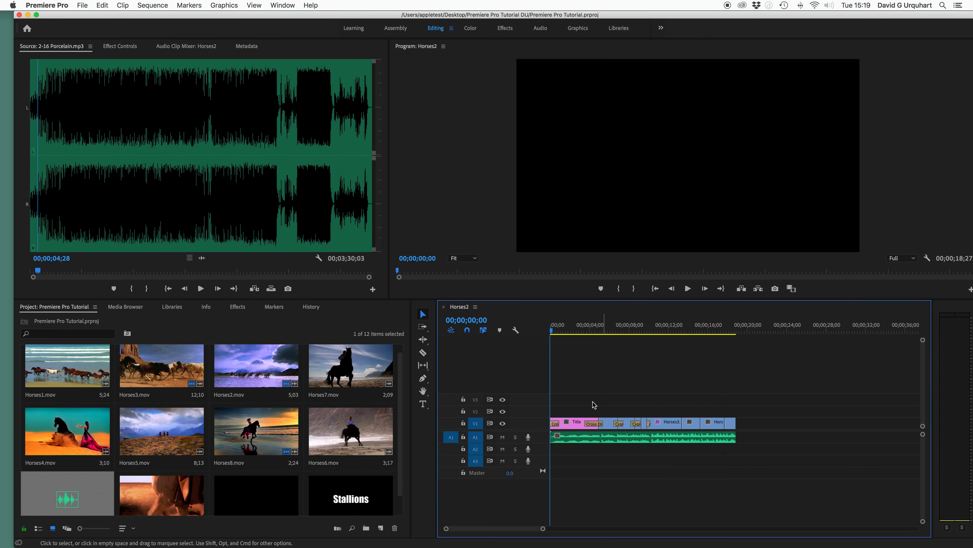
Mark an In point at the start of the sequence and clear the In and Out points again
drag(551, 333, 462, 337)
drag(552, 330, 520, 374)
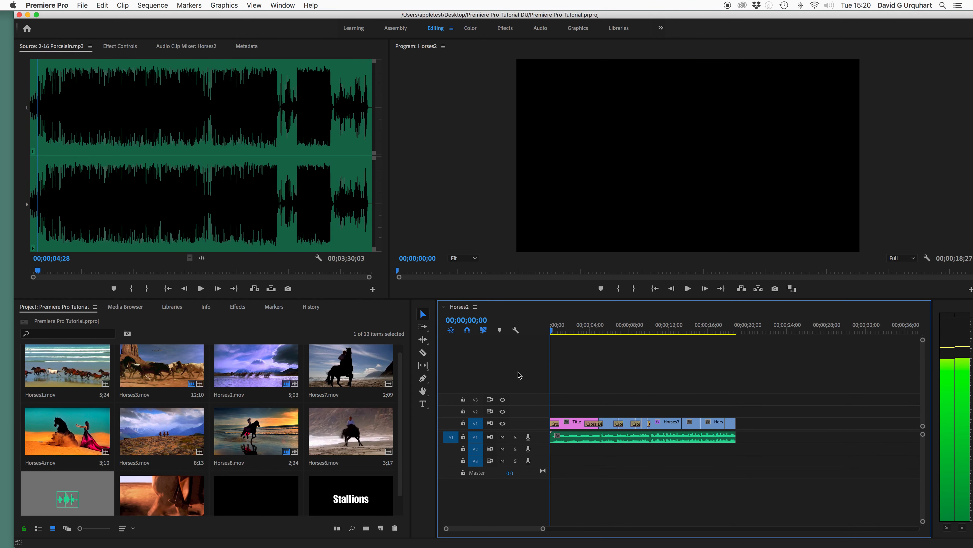
click(622, 292)
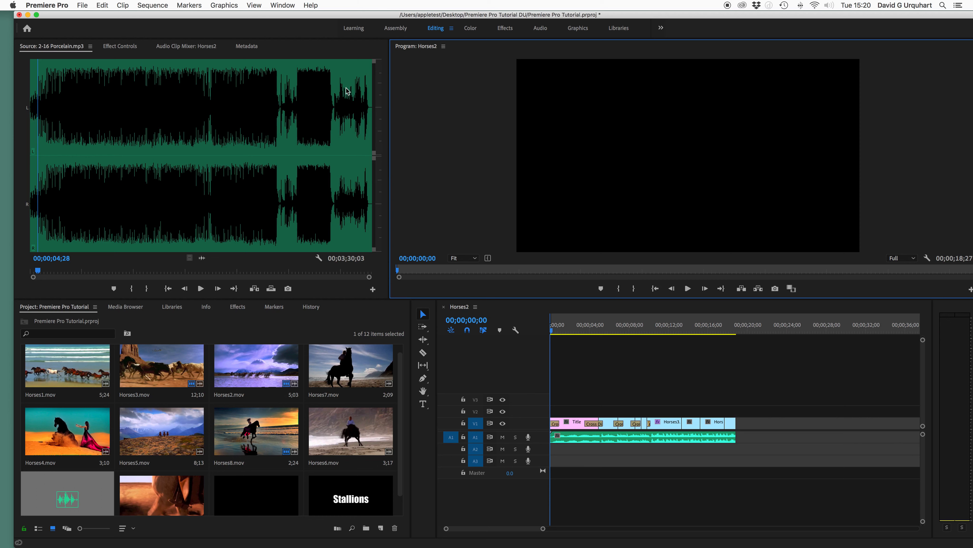
click(148, 5)
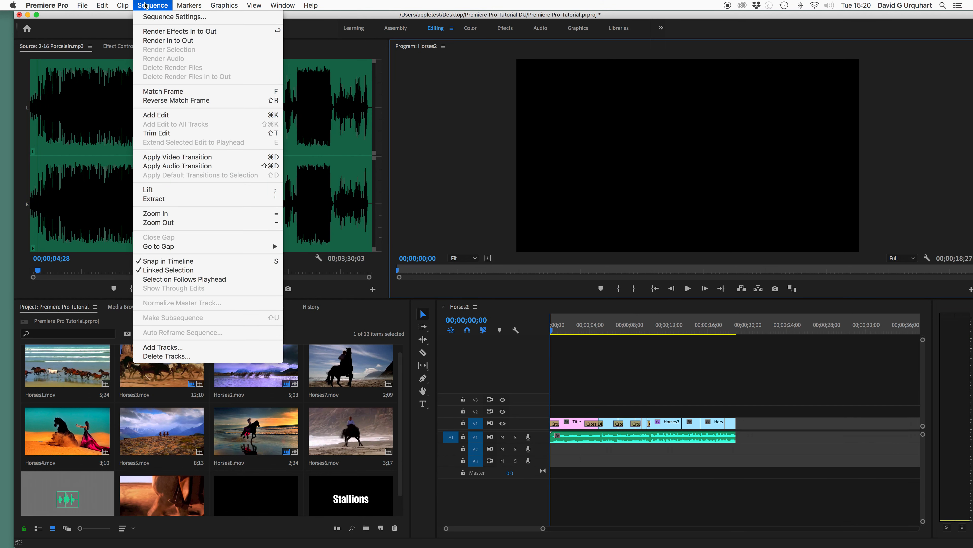
mouse_move(185, 5)
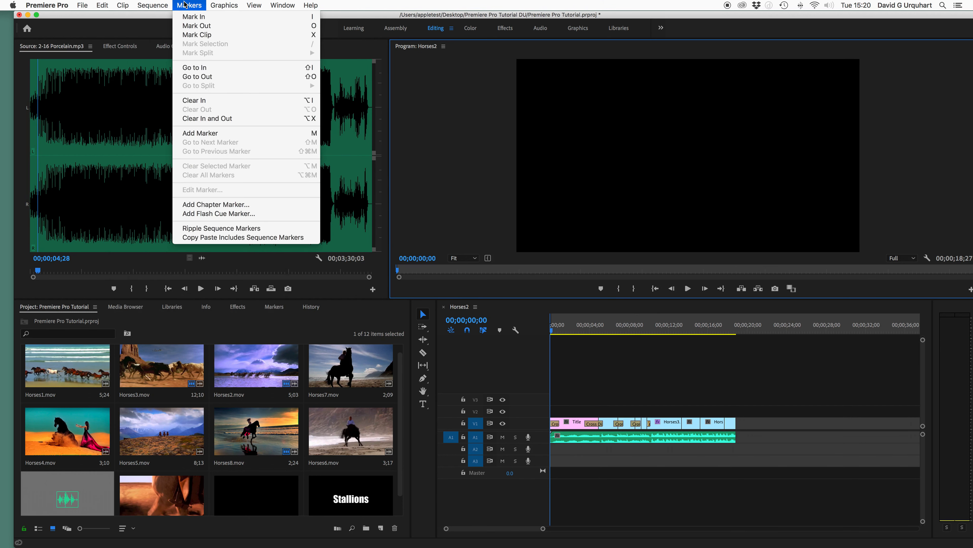
click(220, 120)
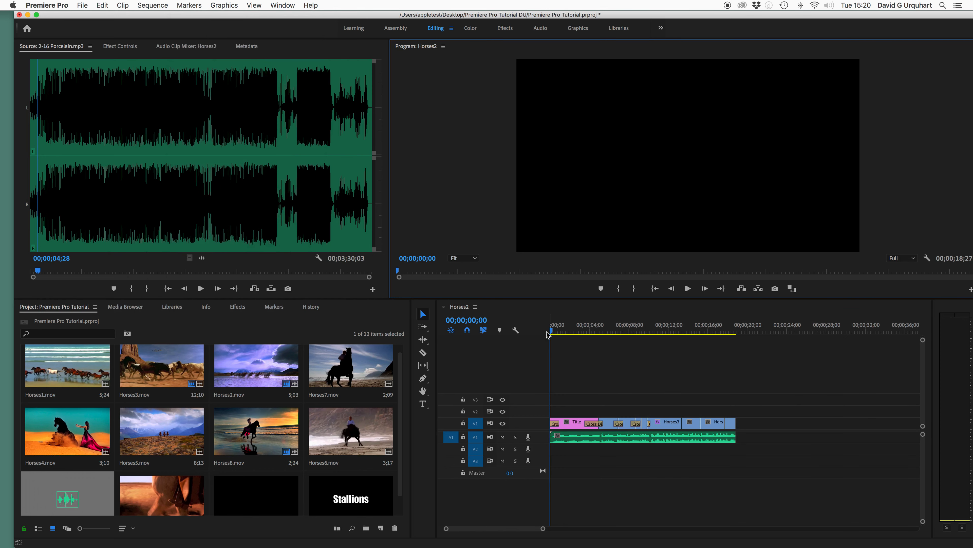
Open the media export settings for the sequence from its start and set the source range to Work Area
drag(551, 331, 492, 336)
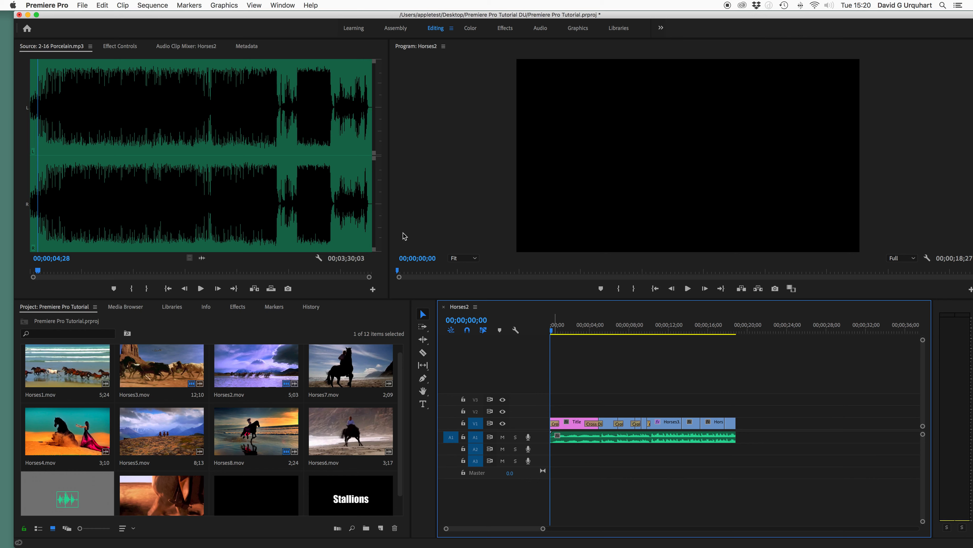
click(85, 5)
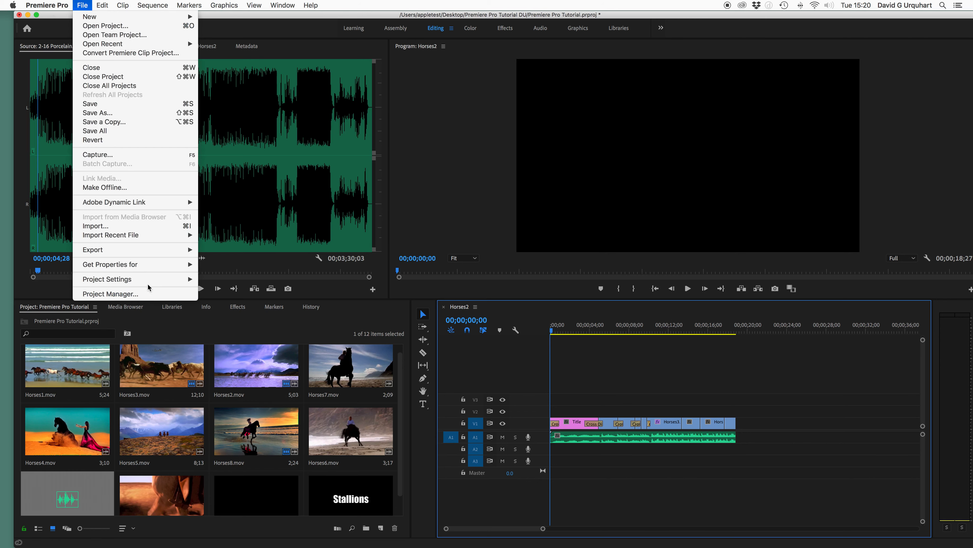
mouse_move(161, 250)
click(242, 252)
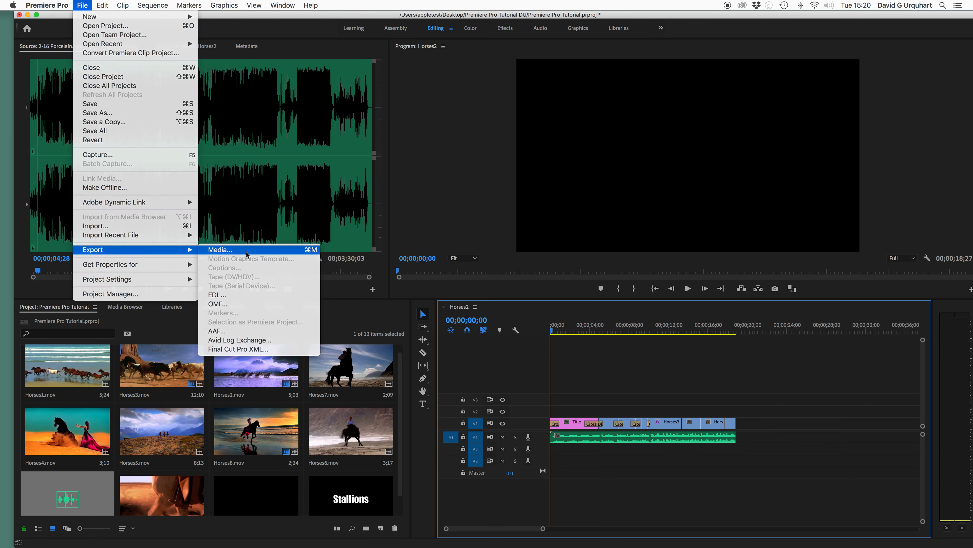
drag(471, 51, 462, 56)
click(370, 455)
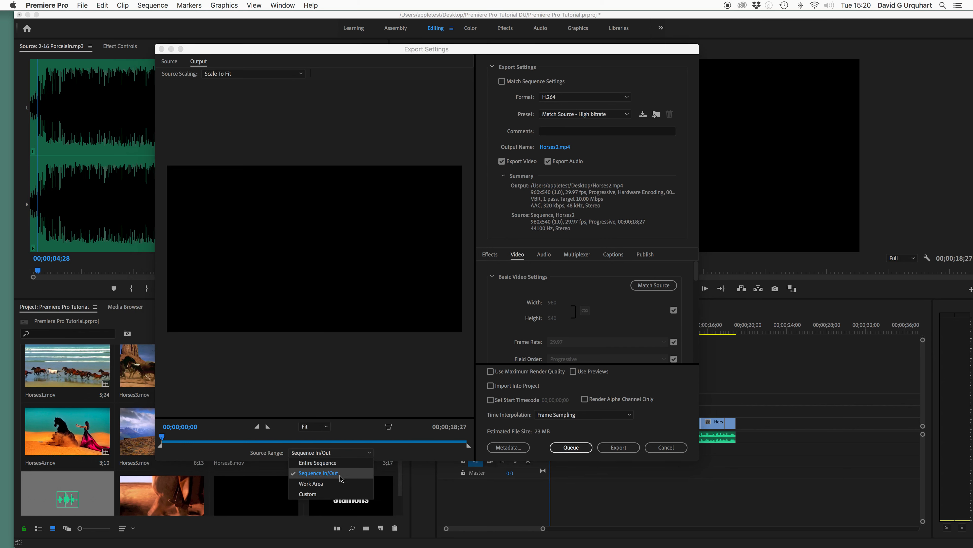
click(333, 484)
click(364, 455)
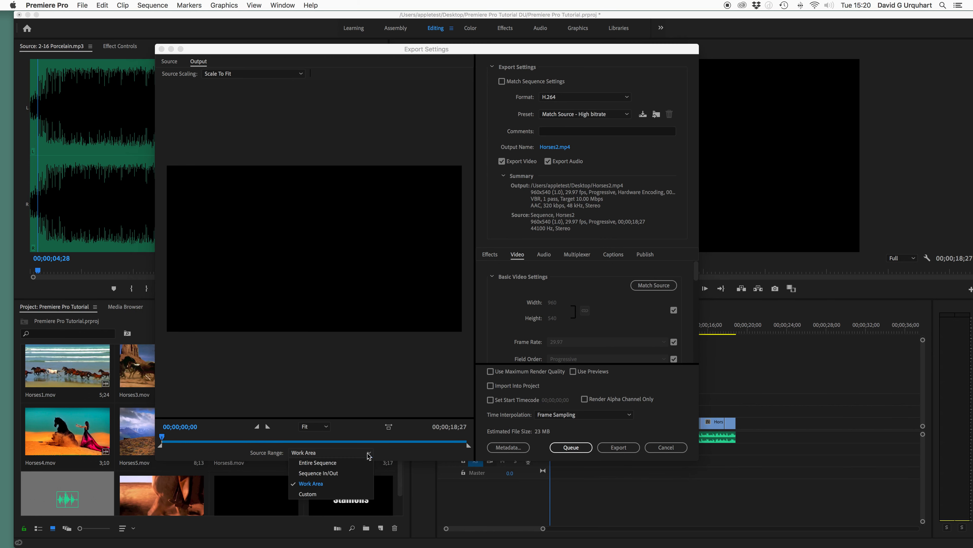
click(309, 486)
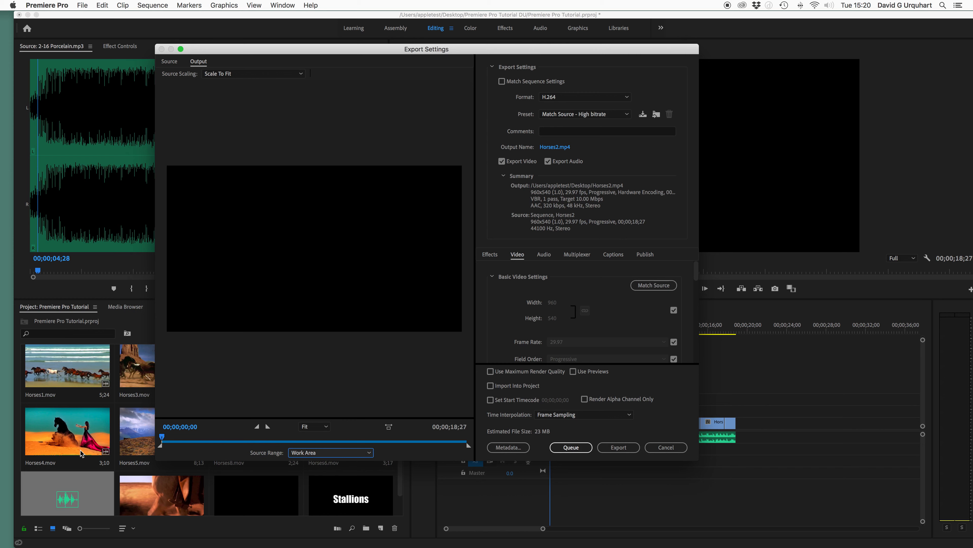
Adjust the export range to a custom length of about 00;00;18;15, keeping the H.264 format and the Match Source - High bitrate preset
drag(161, 446, 139, 444)
click(627, 97)
click(631, 77)
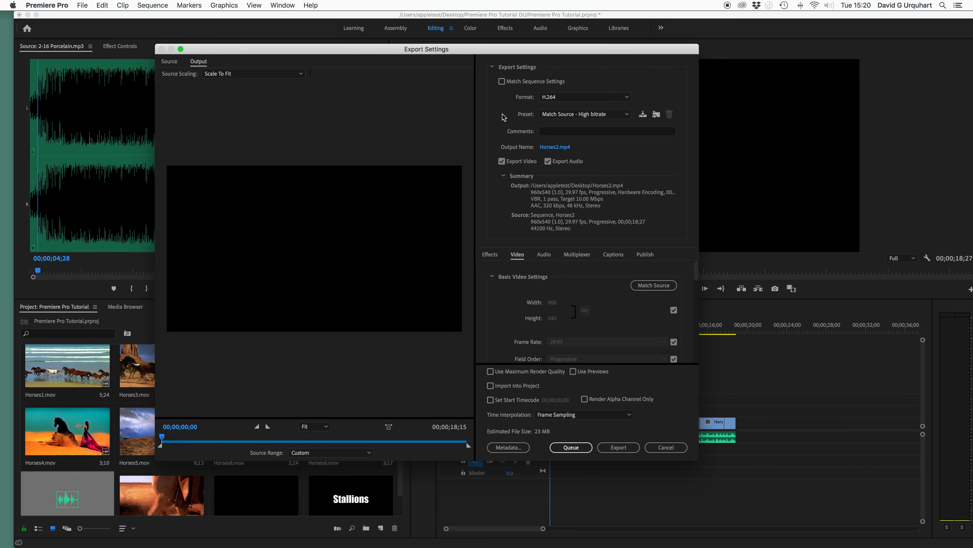
click(627, 115)
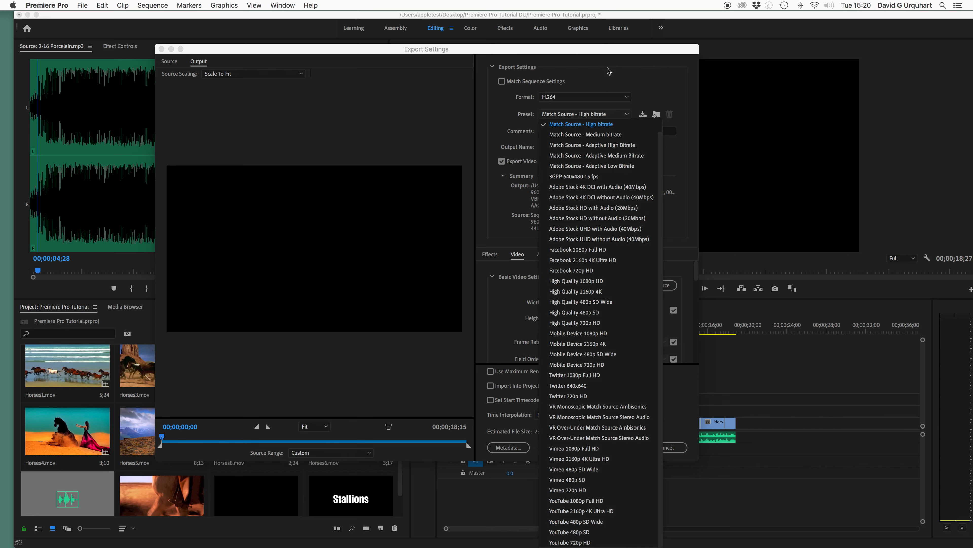
click(589, 124)
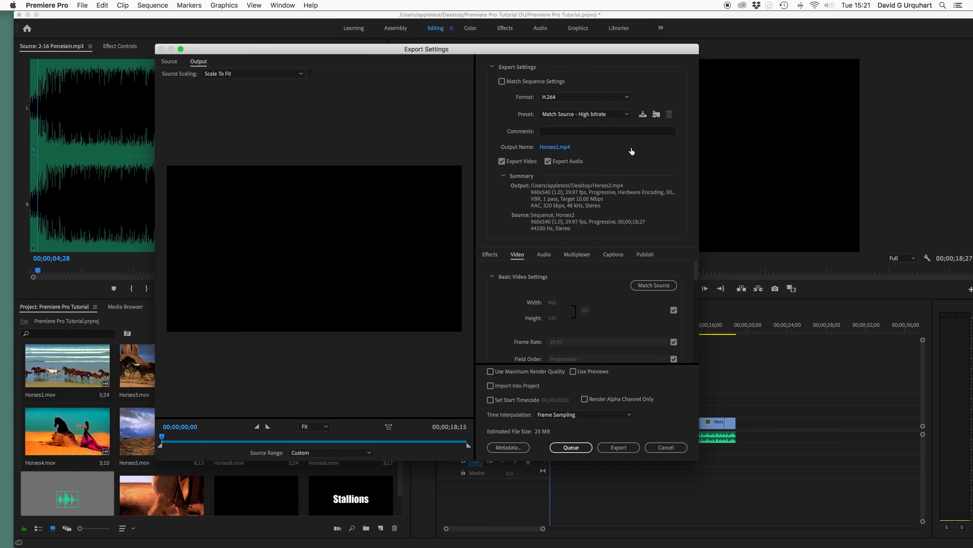
Name the export file Stallions.mp4 and set its save location to the Premiere Pro Tutorial DU folder
click(549, 147)
drag(442, 79, 510, 100)
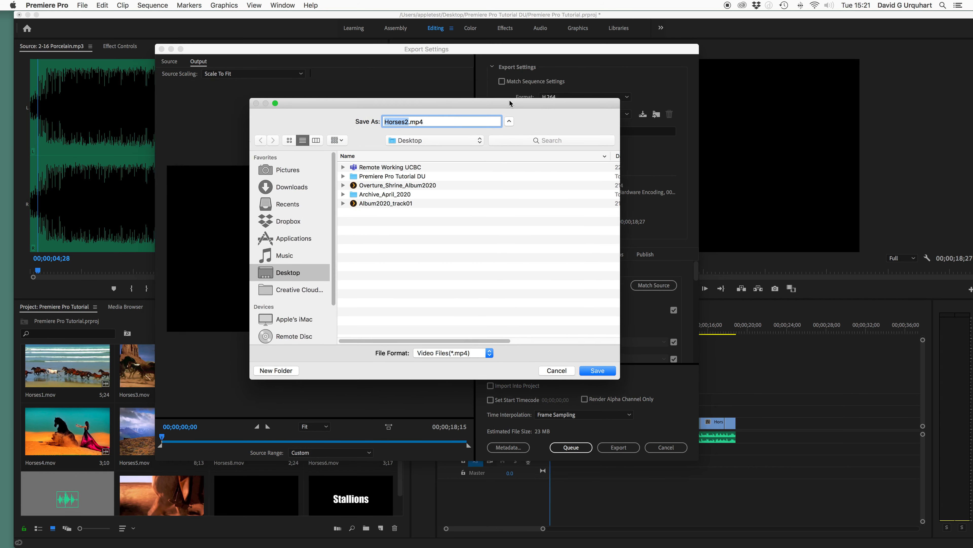
double_click(355, 175)
click(413, 122)
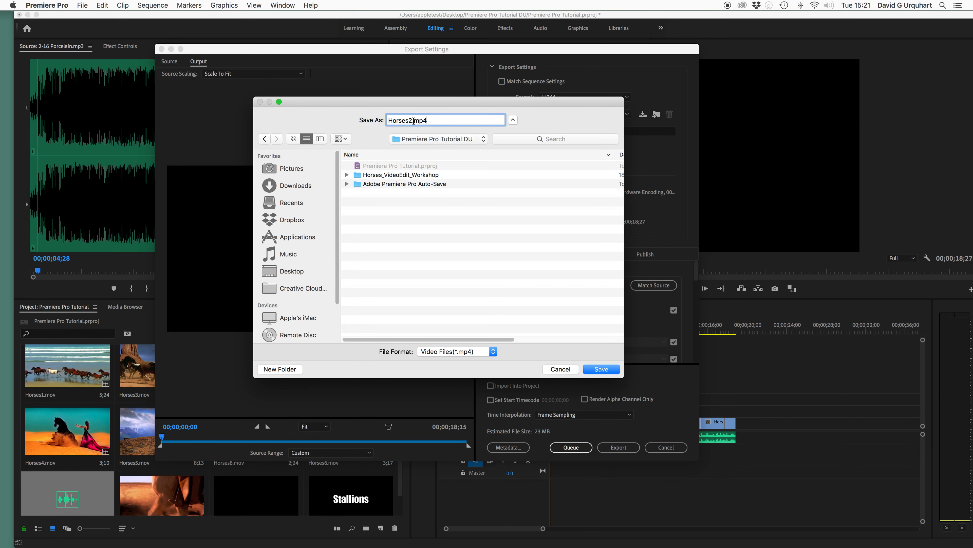
key(BackSpace)
key(BackSpace)
key(BackSpace)
key(BackSpace)
key(BackSpace)
key(BackSpace)
key(BackSpace)
text(Stallions)
click(600, 369)
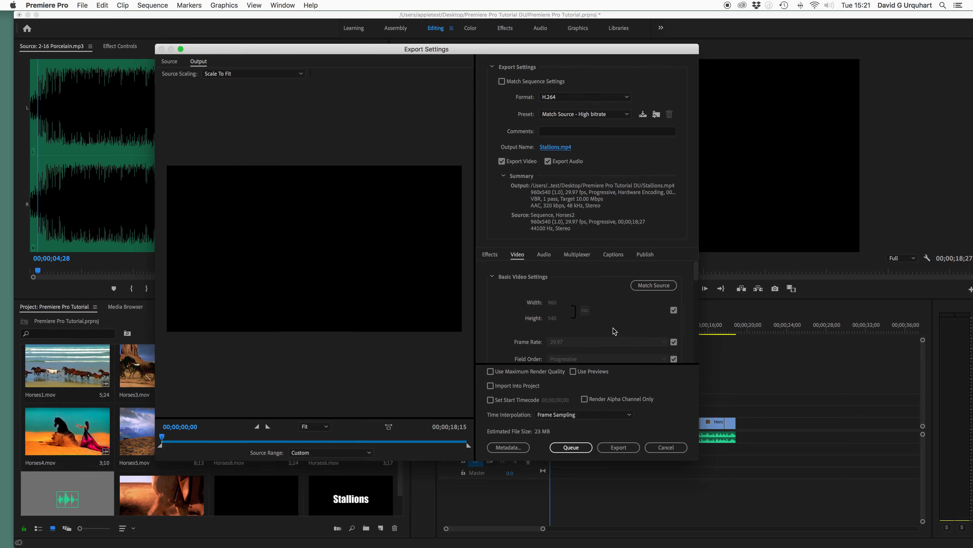
Examine the video export settings, including the basic video, encoding, bitrate and advanced options
scroll(614, 330, down, 5)
scroll(614, 330, down, 3)
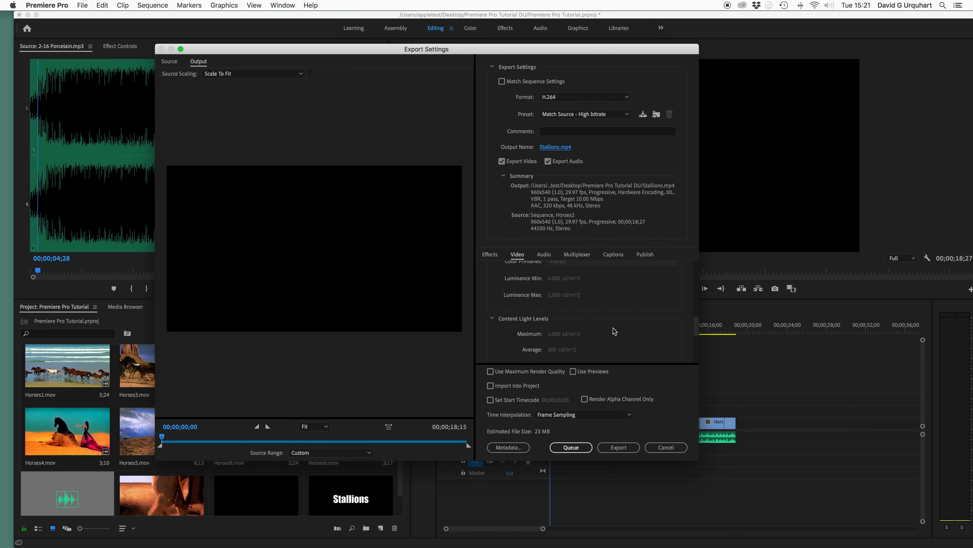
scroll(615, 331, down, 2)
scroll(614, 330, up, 4)
scroll(614, 330, up, 5)
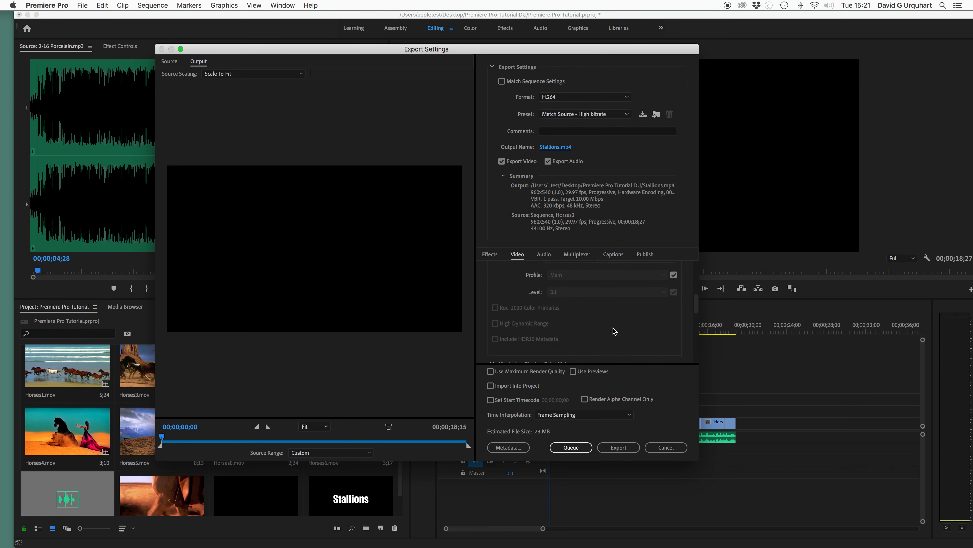
scroll(614, 331, up, 3)
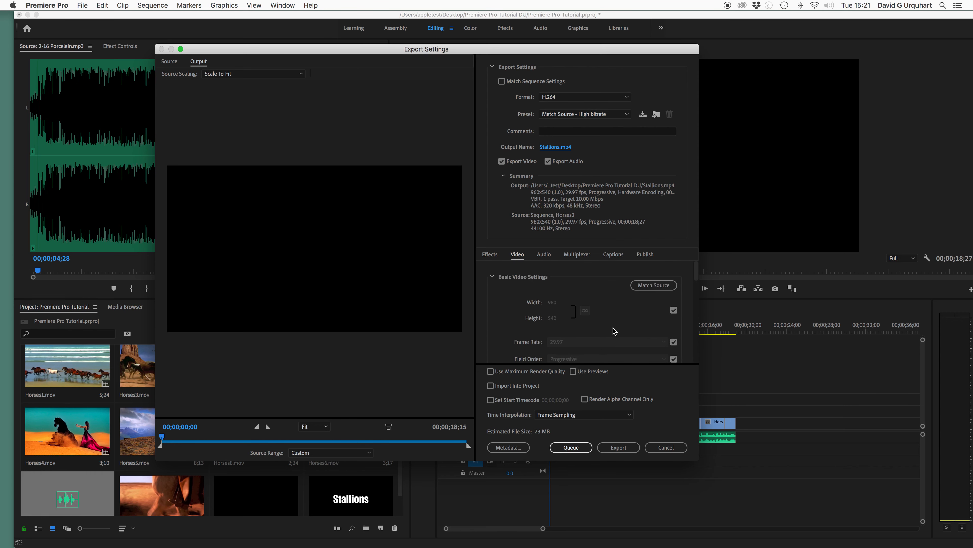
scroll(614, 331, down, 10)
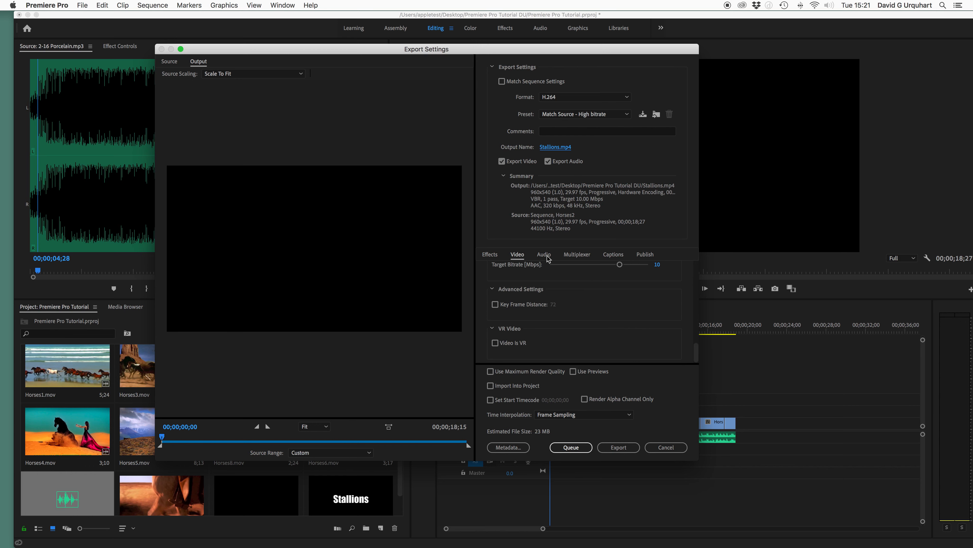
scroll(595, 308, up, 4)
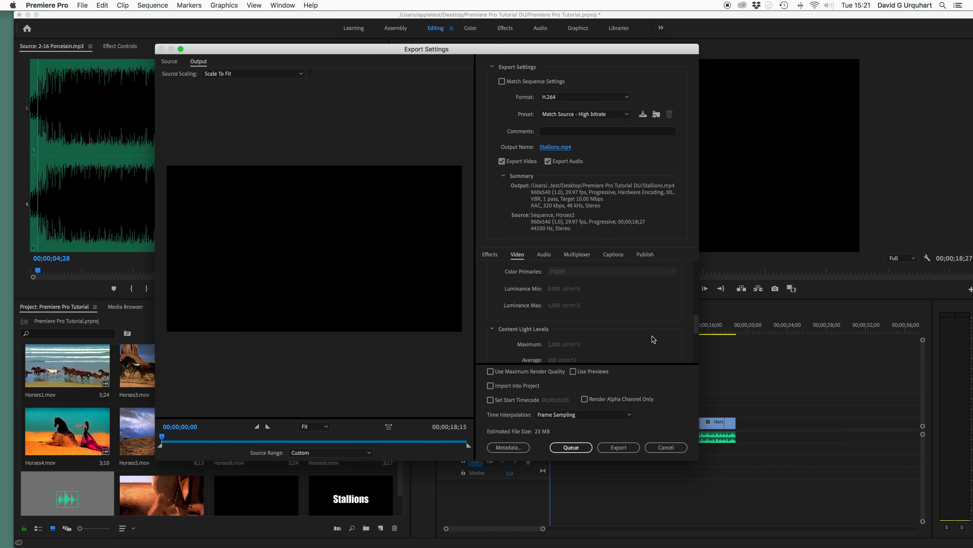
scroll(629, 313, up, 10)
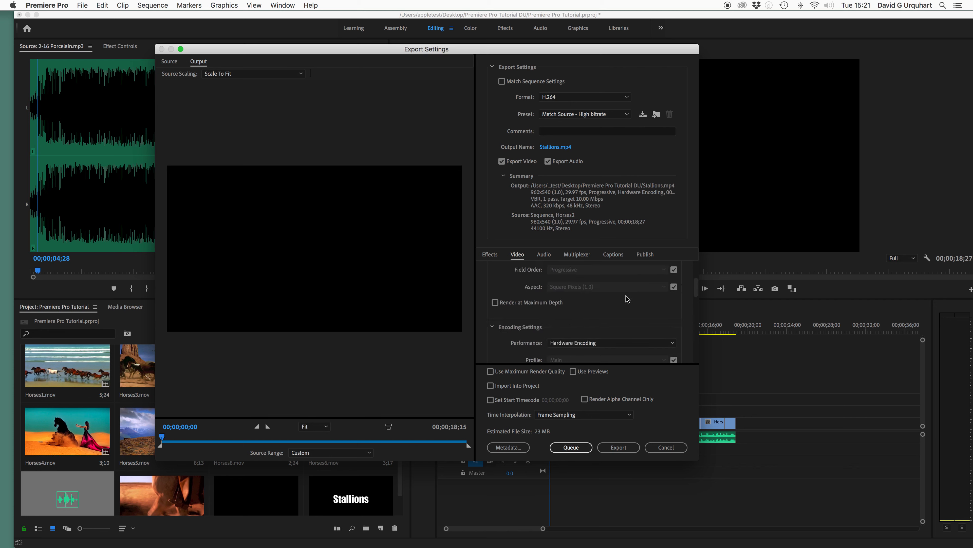
Export the sequence as Stallions.mp4 and minimize the editing window to reach the desktop
click(618, 447)
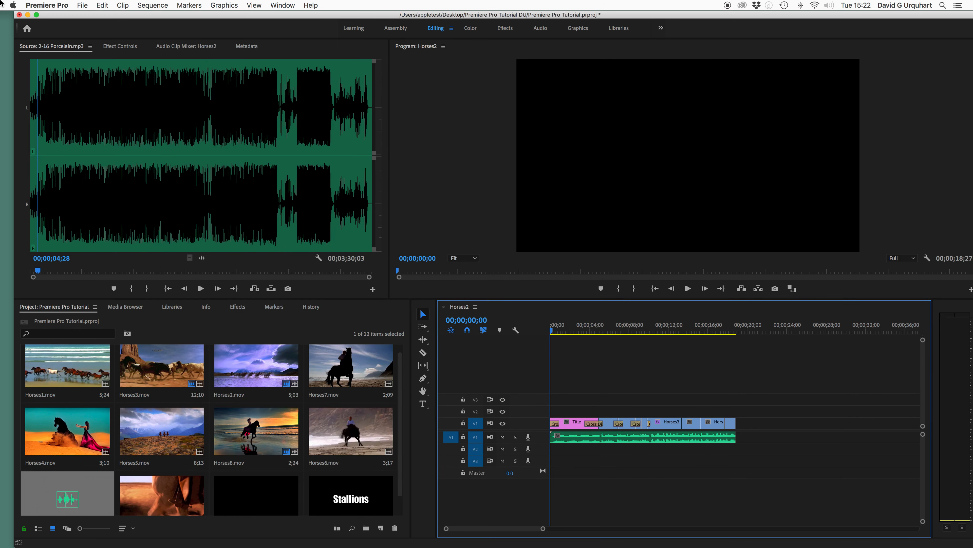
drag(56, 16, 53, 15)
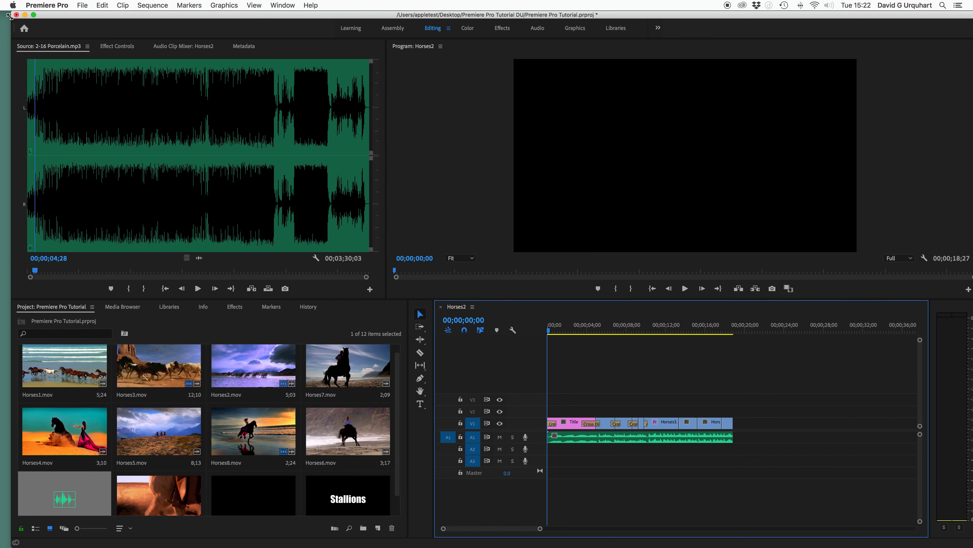
click(25, 15)
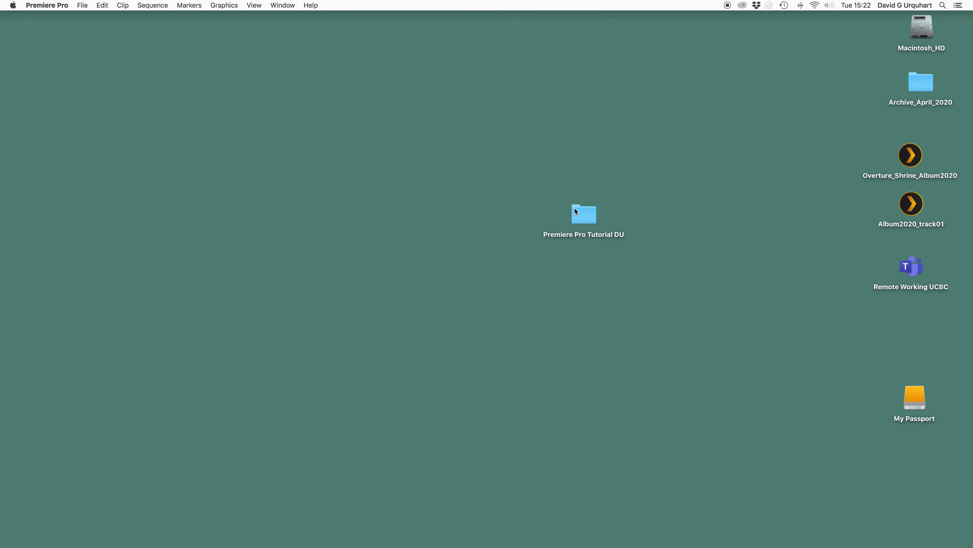